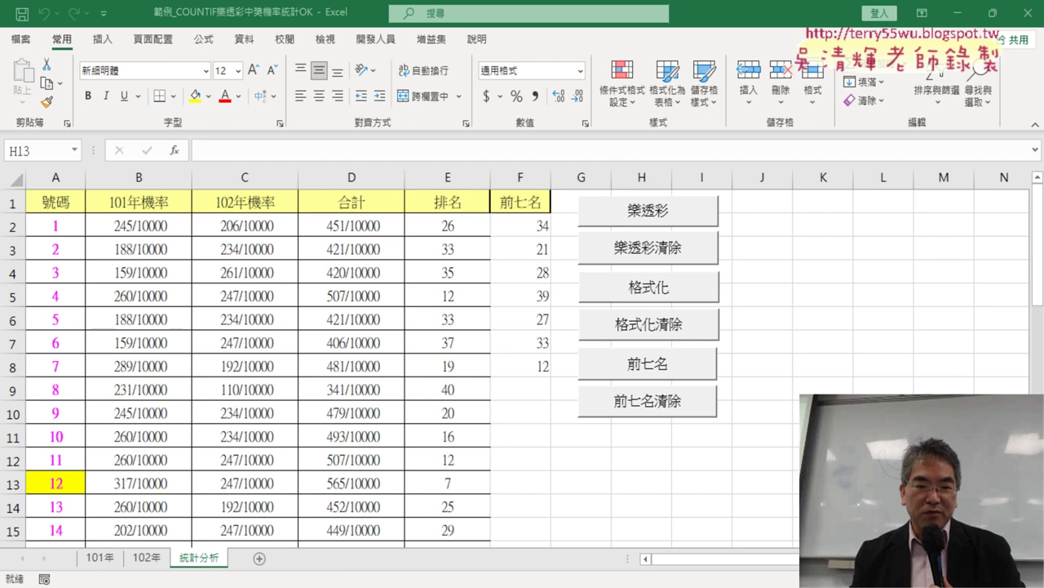
Leave the Excel lottery workbook and bring up the Moodle course page in Chrome.
{"action": "left_click", "coordinate": [641, 481]}
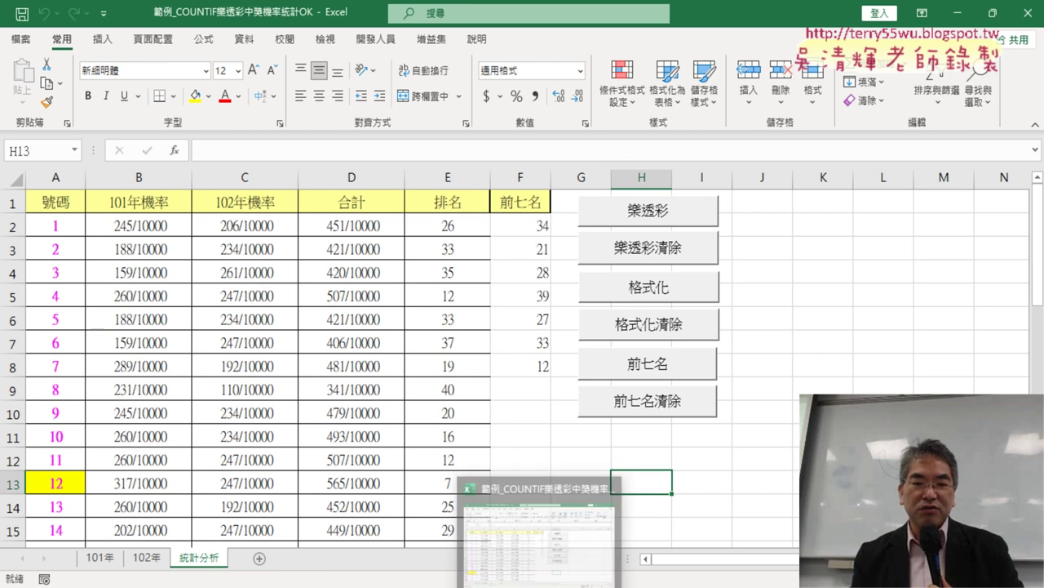
{"action": "mouse_move", "coordinate": [502, 586]}
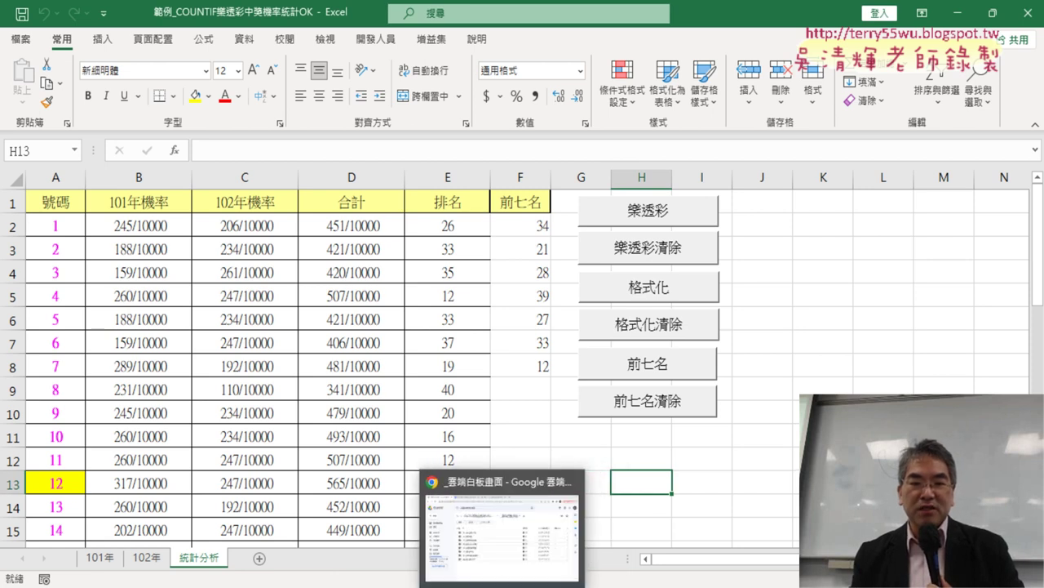
{"action": "left_click", "coordinate": [504, 563]}
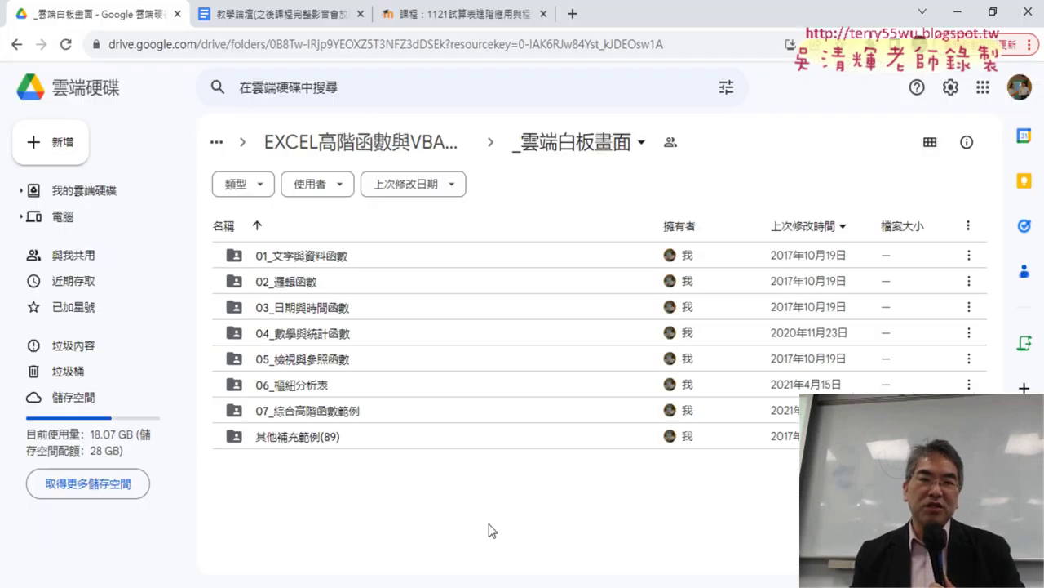
{"action": "left_click", "coordinate": [455, 21]}
{"action": "scroll", "coordinate": [517, 319], "scroll_direction": "up", "scroll_amount": 1}
{"action": "scroll", "coordinate": [520, 329], "scroll_direction": "up", "scroll_amount": 4}
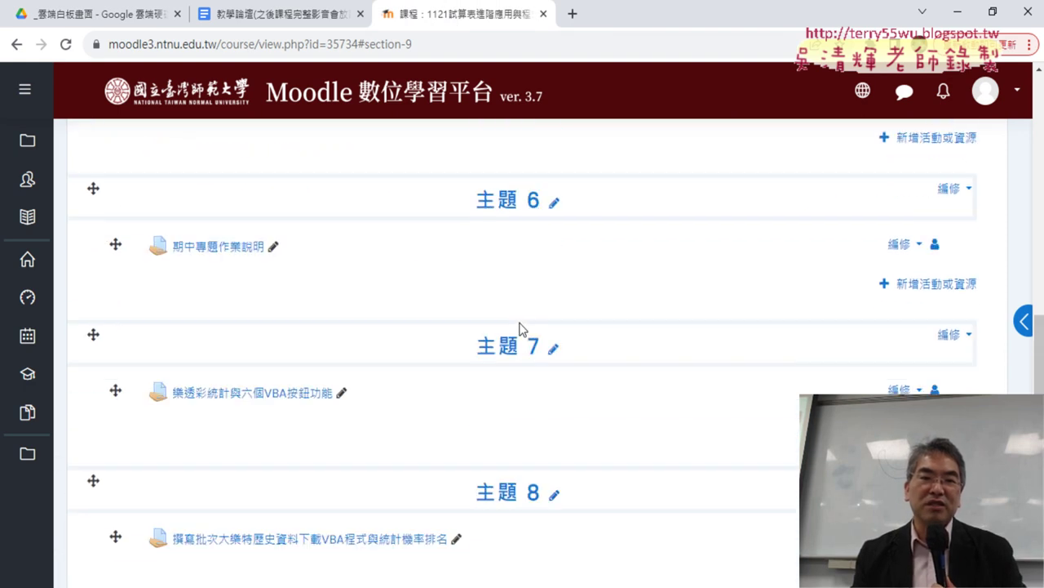
{"action": "scroll", "coordinate": [520, 329], "scroll_direction": "up", "scroll_amount": 4}
{"action": "scroll", "coordinate": [519, 329], "scroll_direction": "up", "scroll_amount": 5}
{"action": "scroll", "coordinate": [522, 329], "scroll_direction": "down", "scroll_amount": 3}
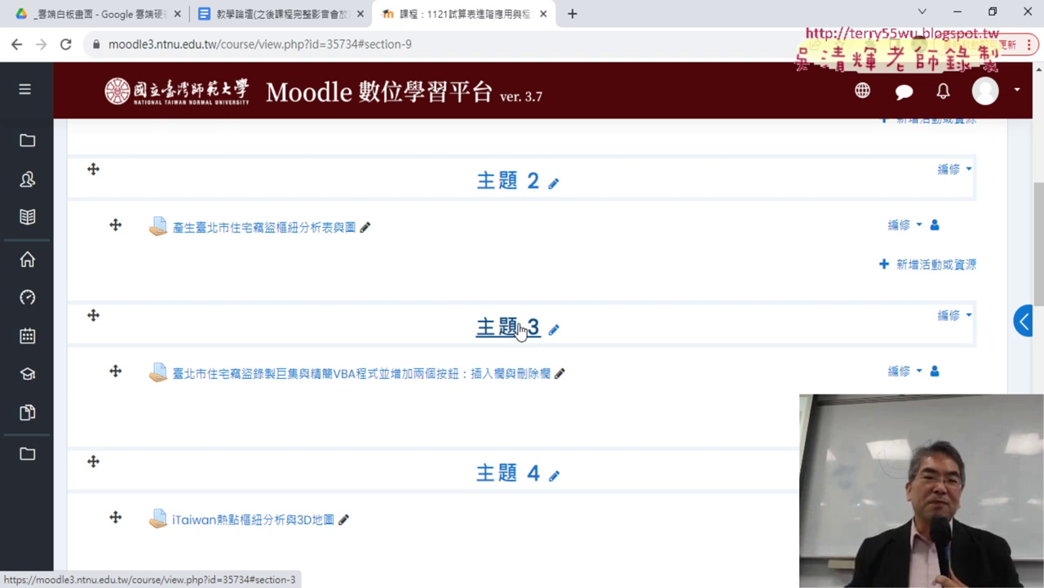
Back in Excel, clear and regenerate the 機率 values, totals and ranks.
{"action": "left_click", "coordinate": [957, 11]}
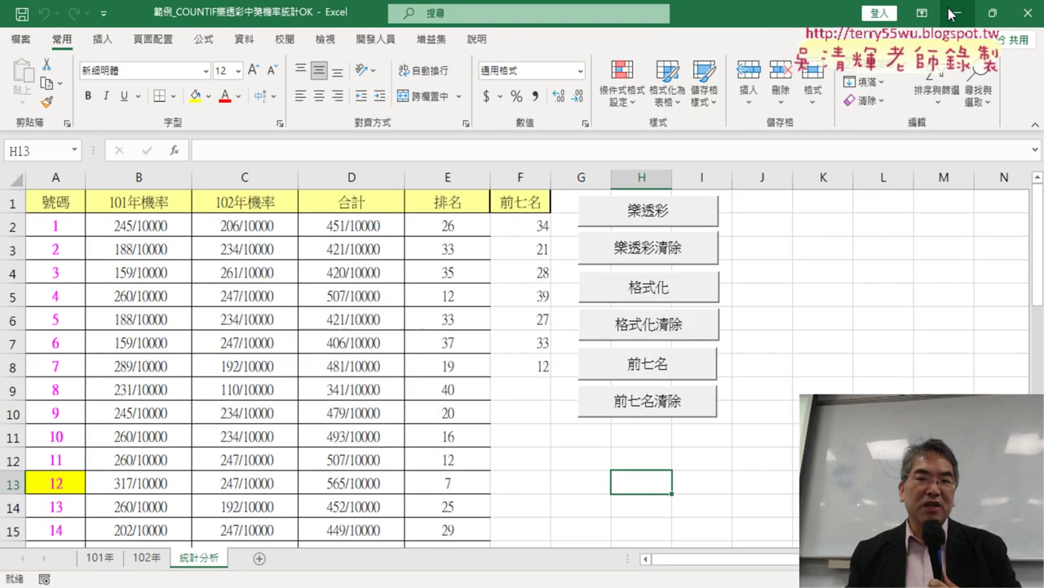
{"action": "left_click", "coordinate": [839, 382]}
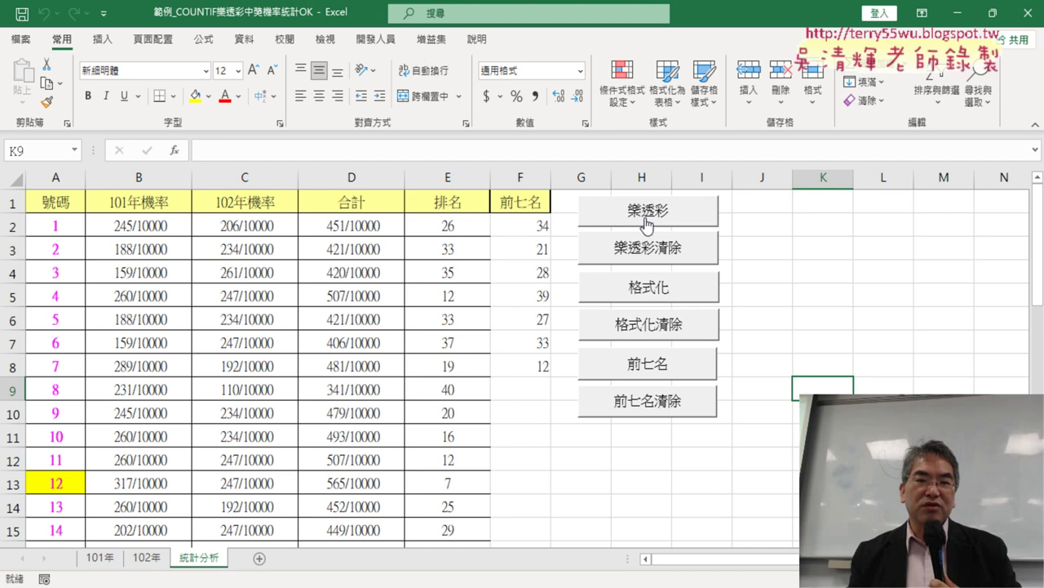
{"action": "left_click", "coordinate": [645, 248]}
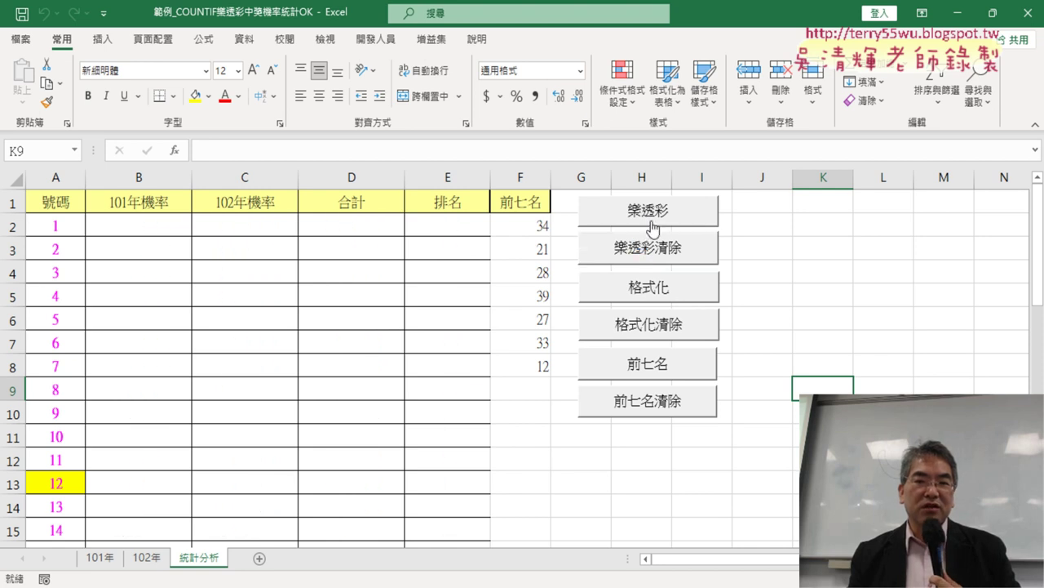
{"action": "left_click", "coordinate": [652, 217]}
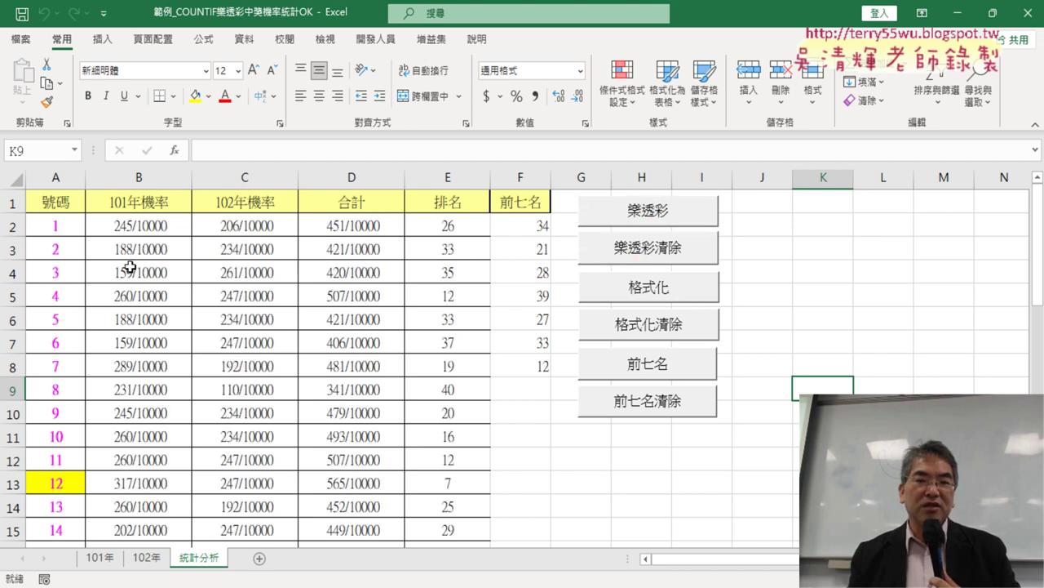
Clear and refill column F with the top-seven numbers.
{"action": "left_click", "coordinate": [657, 399]}
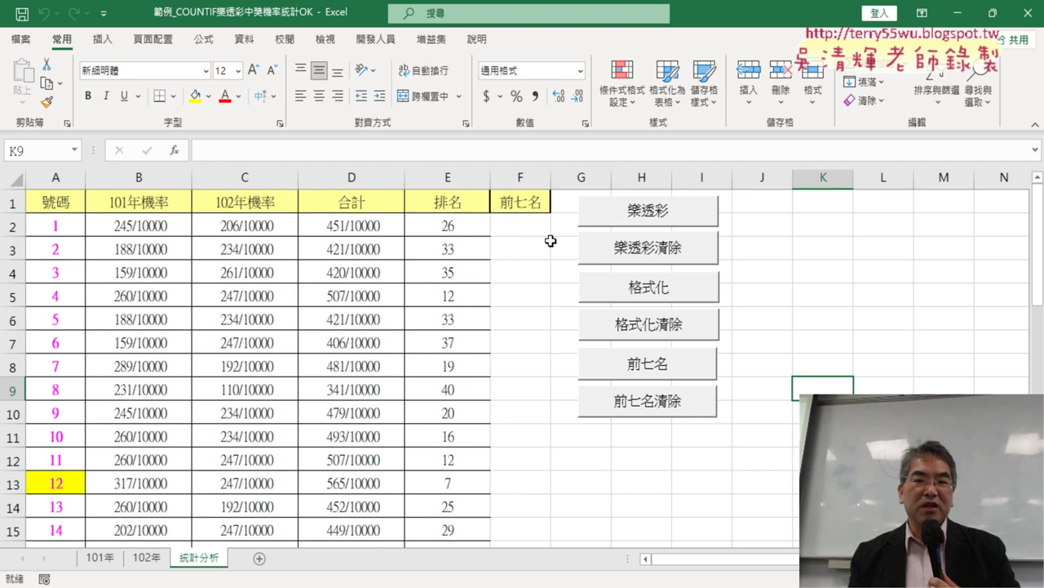
{"action": "left_click", "coordinate": [654, 368]}
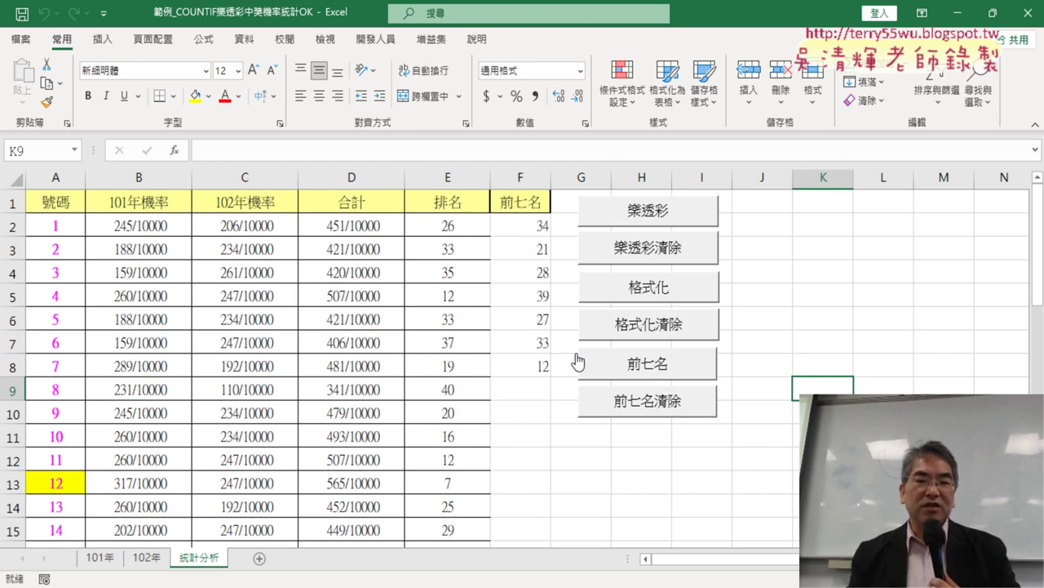
{"action": "scroll", "coordinate": [72, 451], "scroll_direction": "down", "scroll_amount": 2}
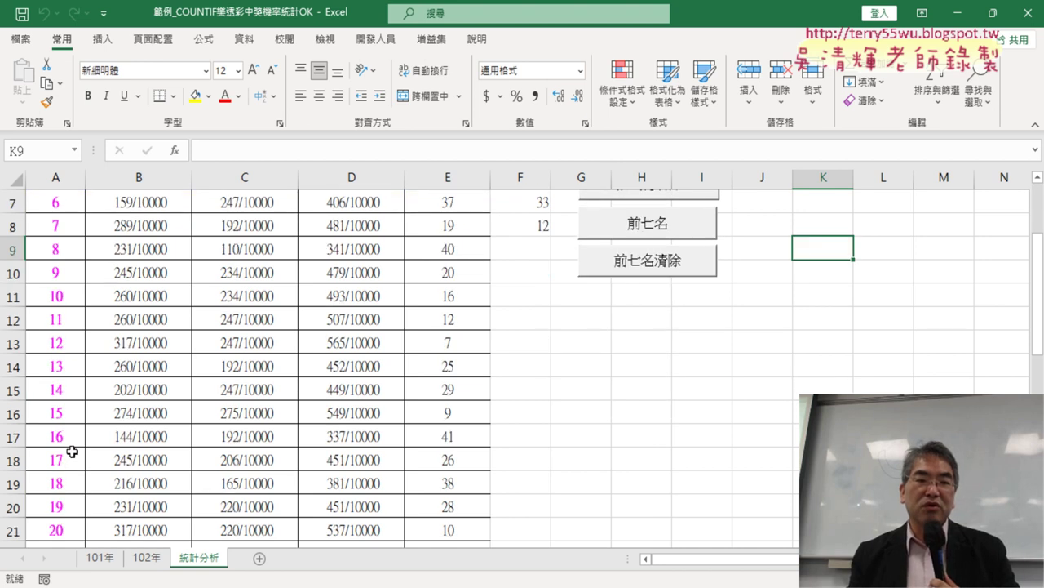
{"action": "scroll", "coordinate": [72, 451], "scroll_direction": "up", "scroll_amount": 2}
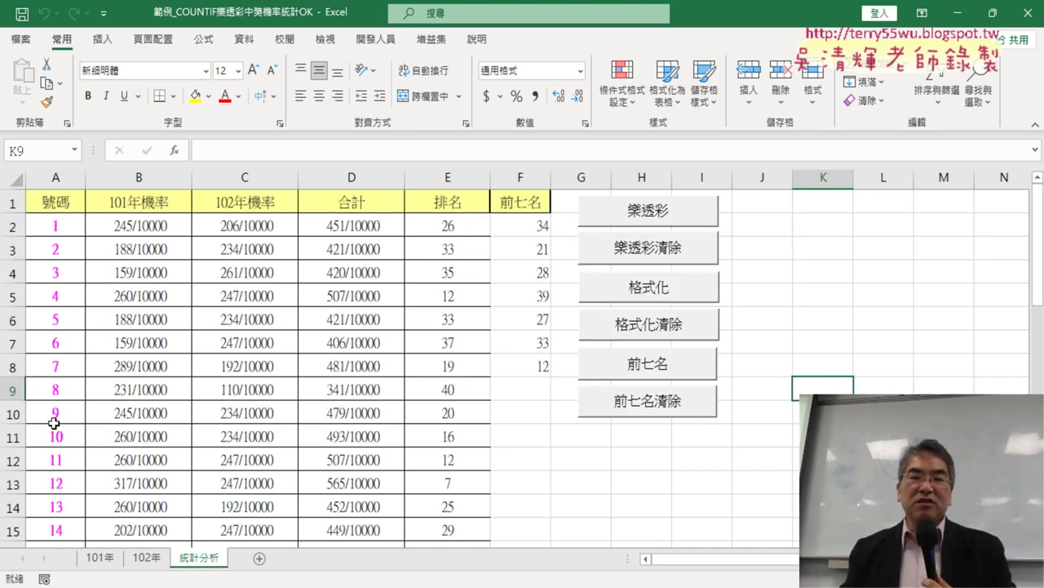
Highlight the top-seven numbers yellow with 格式化 and review the sheet.
{"action": "left_click", "coordinate": [613, 281]}
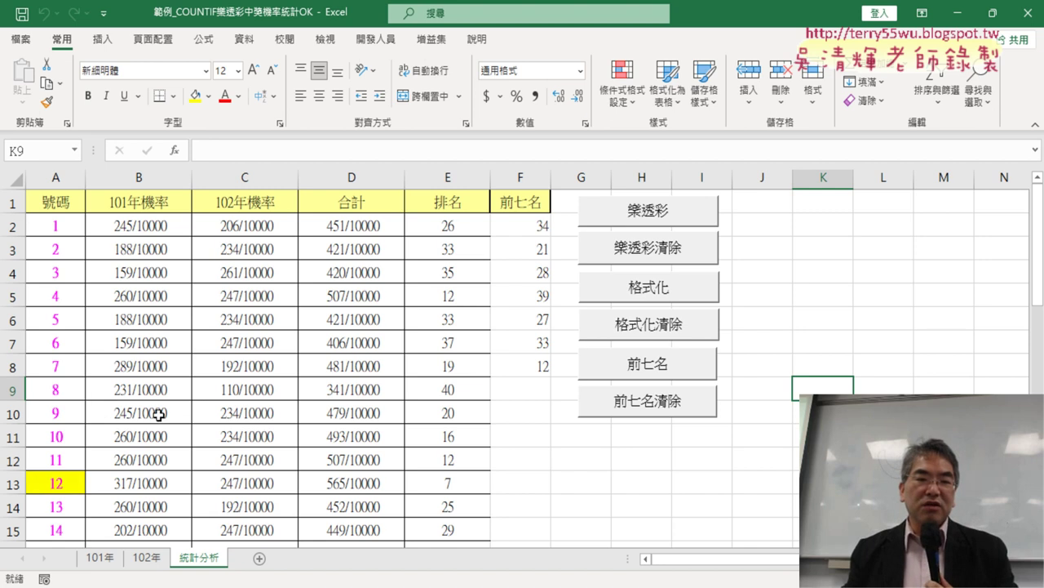
{"action": "scroll", "coordinate": [159, 414], "scroll_direction": "down", "scroll_amount": 3}
{"action": "scroll", "coordinate": [85, 482], "scroll_direction": "down", "scroll_amount": 3}
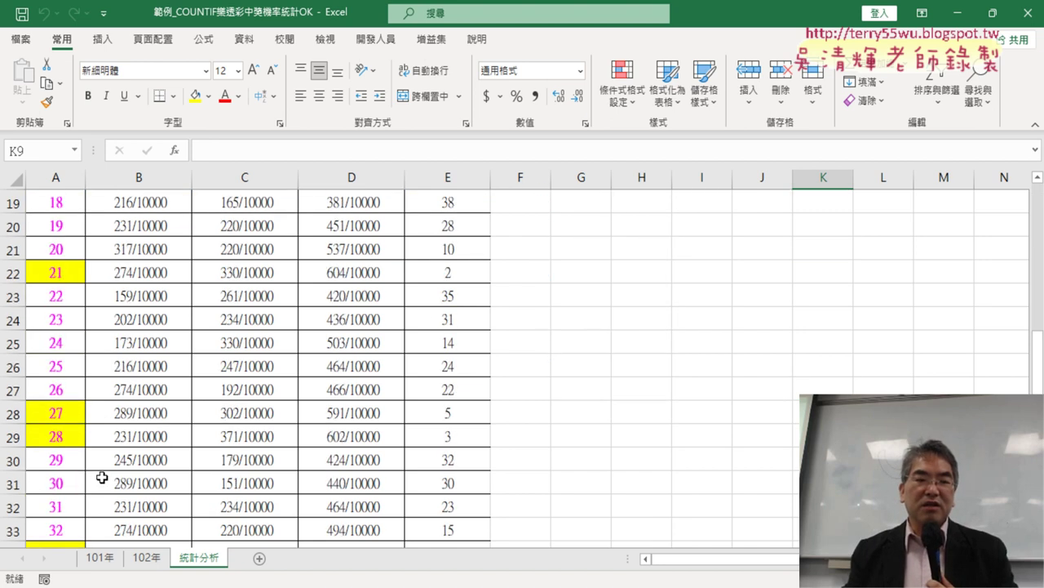
{"action": "scroll", "coordinate": [101, 478], "scroll_direction": "down", "scroll_amount": 2}
{"action": "scroll", "coordinate": [104, 473], "scroll_direction": "down", "scroll_amount": 2}
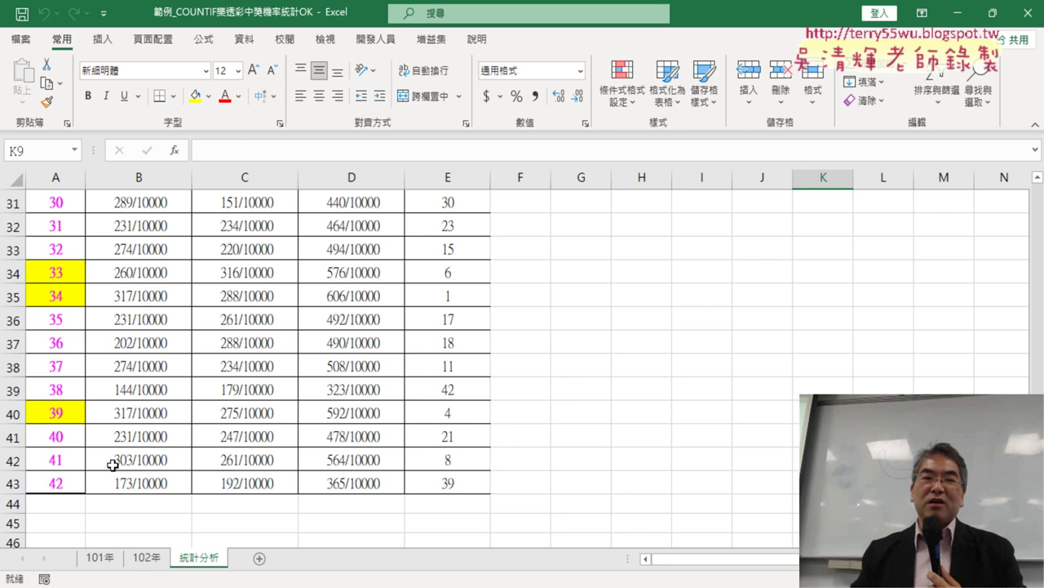
{"action": "scroll", "coordinate": [138, 456], "scroll_direction": "up", "scroll_amount": 5}
{"action": "scroll", "coordinate": [138, 456], "scroll_direction": "up", "scroll_amount": 5}
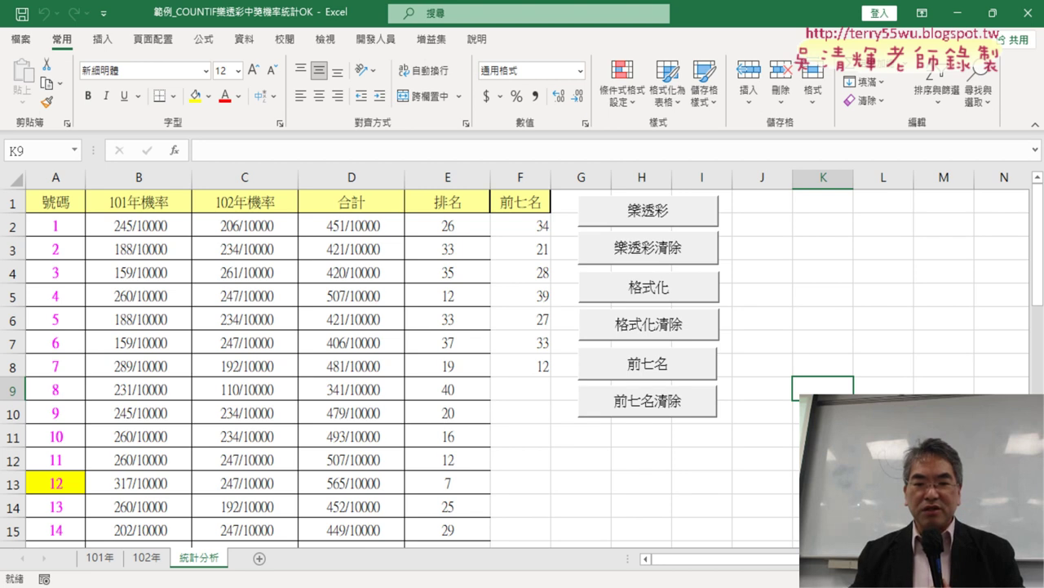
From the Moodle home page, enter the A-group 1121試算表進階應用與程式設計 course.
{"action": "left_click", "coordinate": [508, 575]}
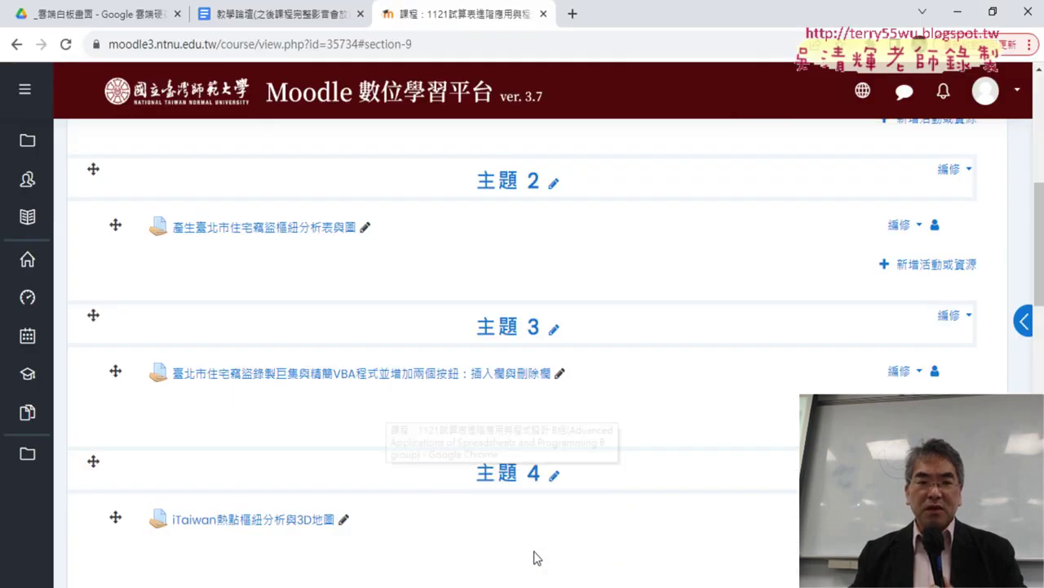
{"action": "scroll", "coordinate": [558, 443], "scroll_direction": "down", "scroll_amount": 4}
{"action": "scroll", "coordinate": [551, 441], "scroll_direction": "up", "scroll_amount": 2}
{"action": "scroll", "coordinate": [551, 440], "scroll_direction": "up", "scroll_amount": 2}
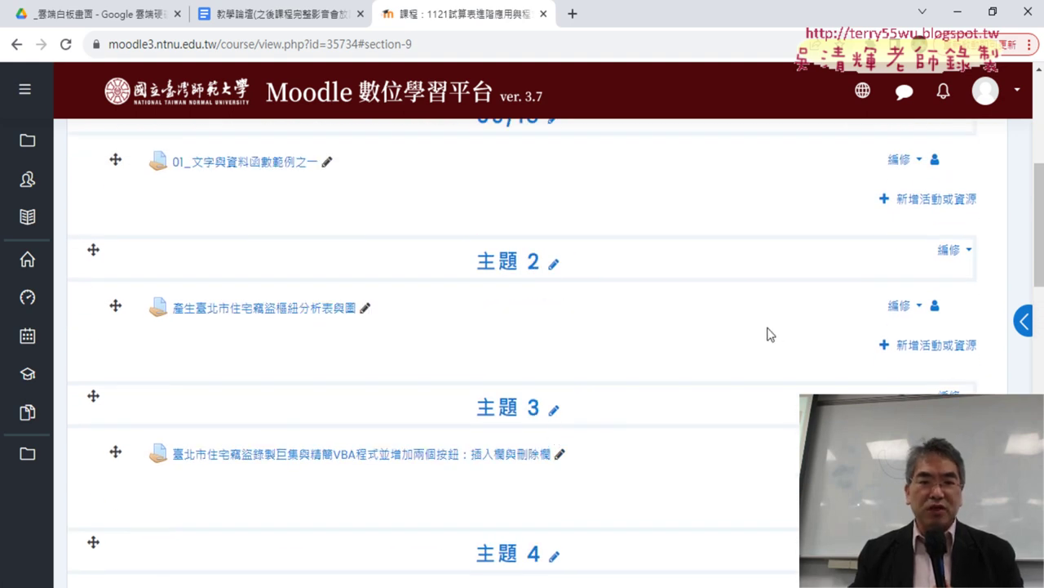
{"action": "scroll", "coordinate": [767, 333], "scroll_direction": "up", "scroll_amount": 4}
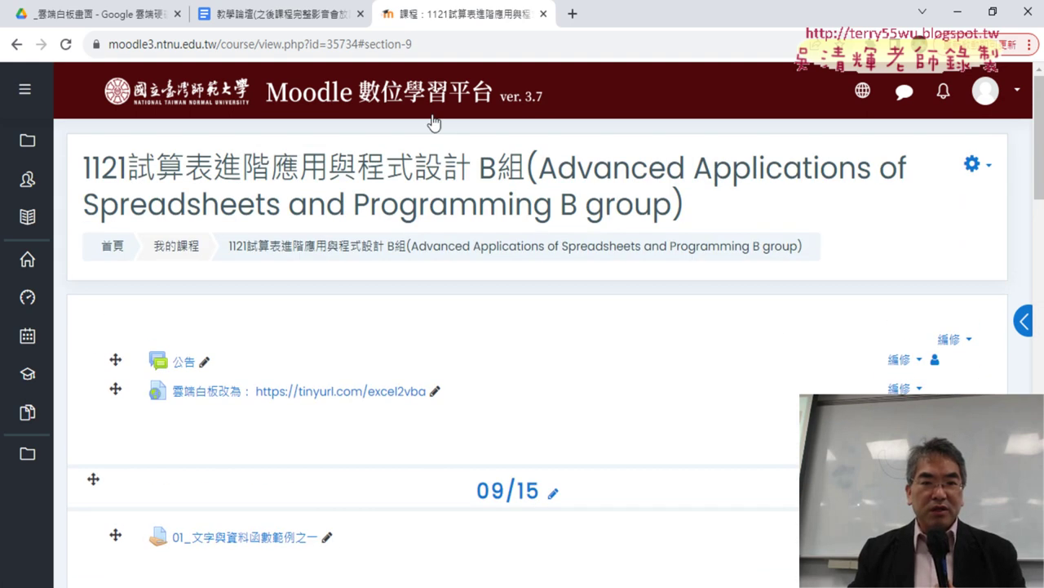
{"action": "left_click", "coordinate": [434, 114]}
{"action": "scroll", "coordinate": [491, 285], "scroll_direction": "down", "scroll_amount": 4}
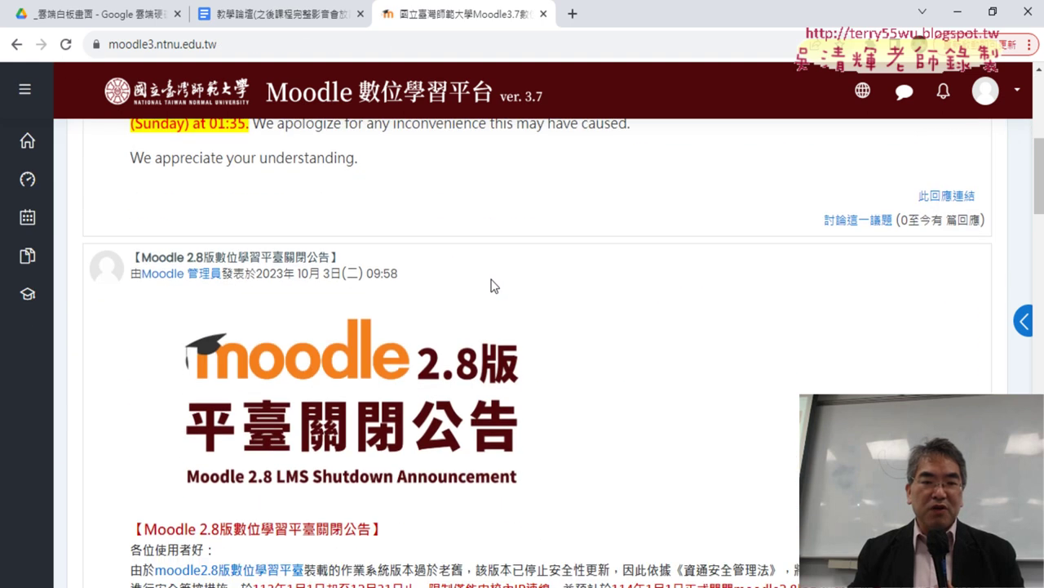
{"action": "scroll", "coordinate": [494, 285], "scroll_direction": "down", "scroll_amount": 5}
{"action": "scroll", "coordinate": [494, 285], "scroll_direction": "down", "scroll_amount": 5}
{"action": "scroll", "coordinate": [494, 287], "scroll_direction": "down", "scroll_amount": 4}
{"action": "scroll", "coordinate": [495, 286], "scroll_direction": "down", "scroll_amount": 4}
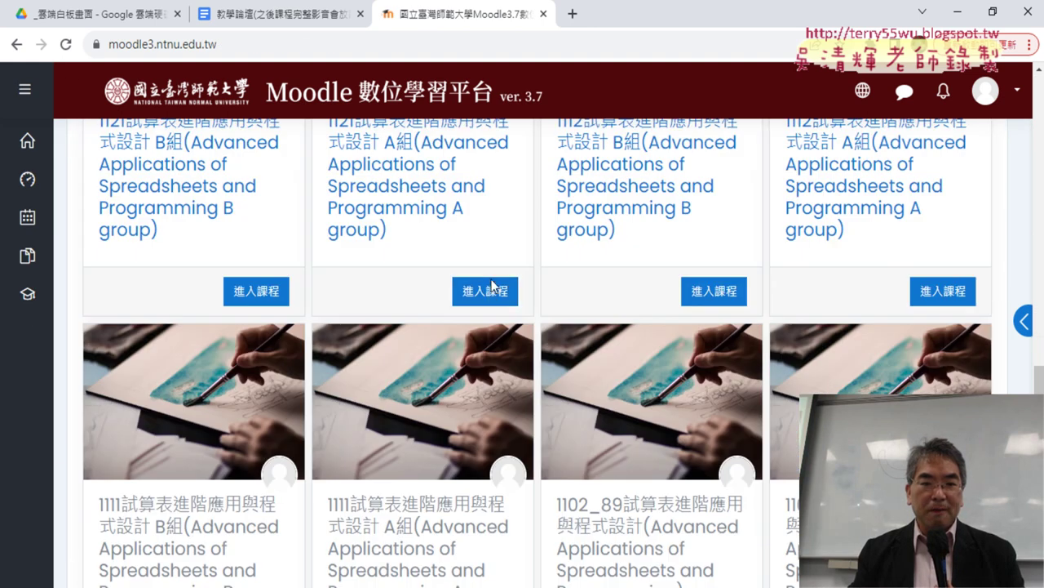
{"action": "left_click", "coordinate": [486, 292]}
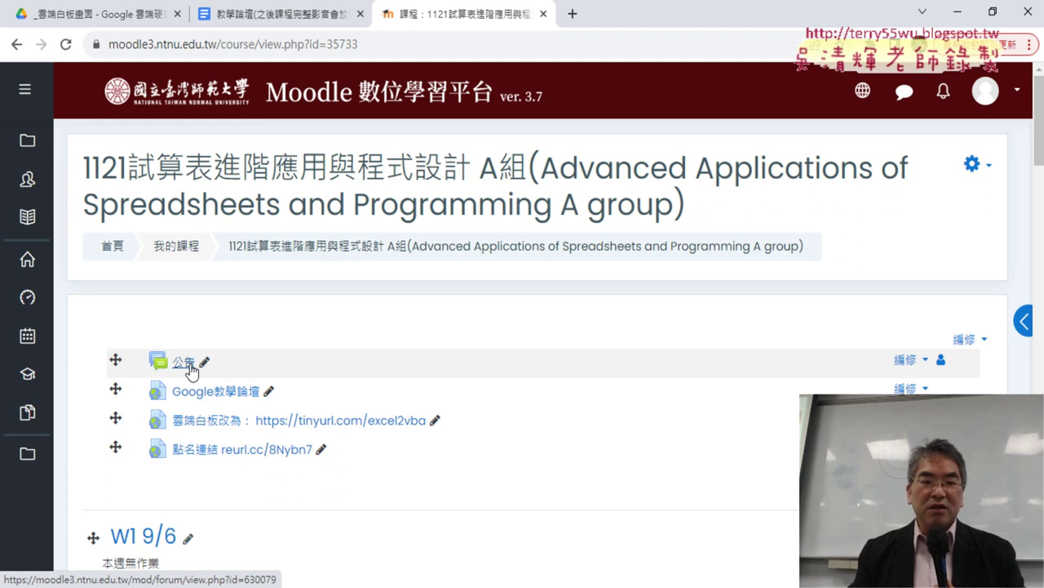
Open the course announcements forum and read the ninth-class post.
{"action": "left_click", "coordinate": [190, 371]}
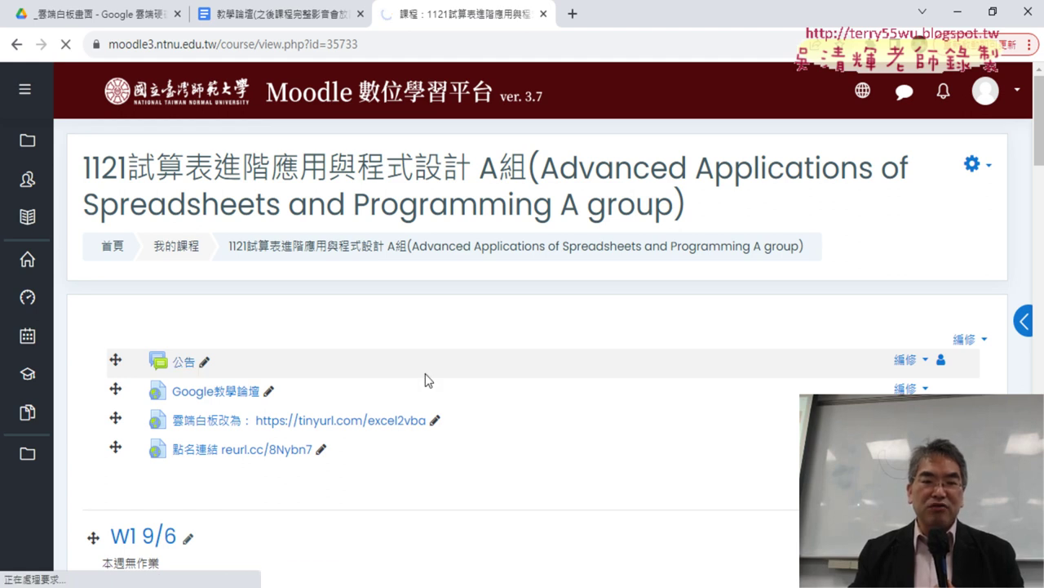
{"action": "scroll", "coordinate": [426, 380], "scroll_direction": "down", "scroll_amount": 3}
{"action": "scroll", "coordinate": [411, 359], "scroll_direction": "down", "scroll_amount": 1}
{"action": "scroll", "coordinate": [291, 282], "scroll_direction": "up", "scroll_amount": 1}
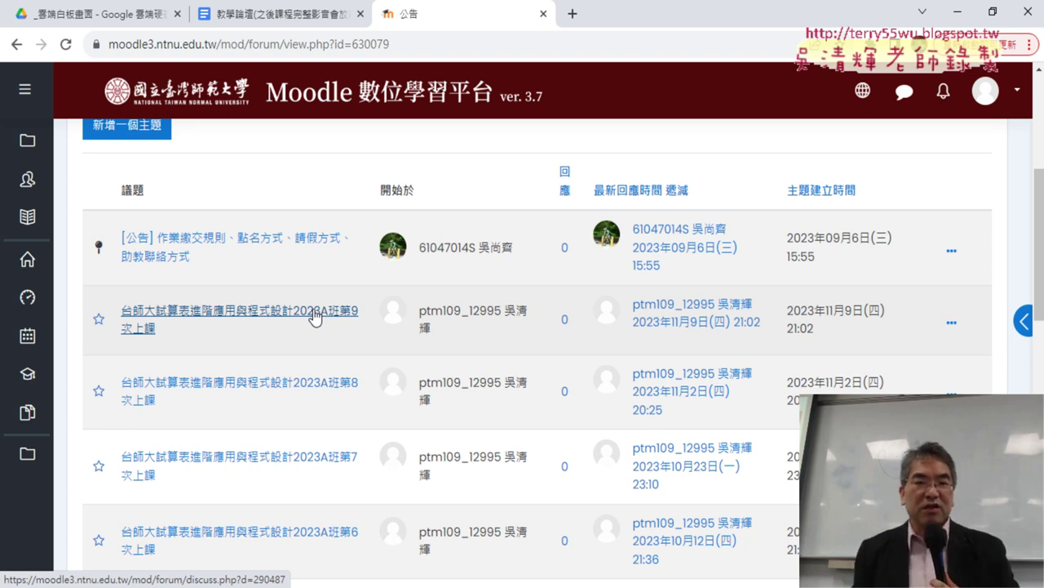
{"action": "left_click", "coordinate": [303, 315]}
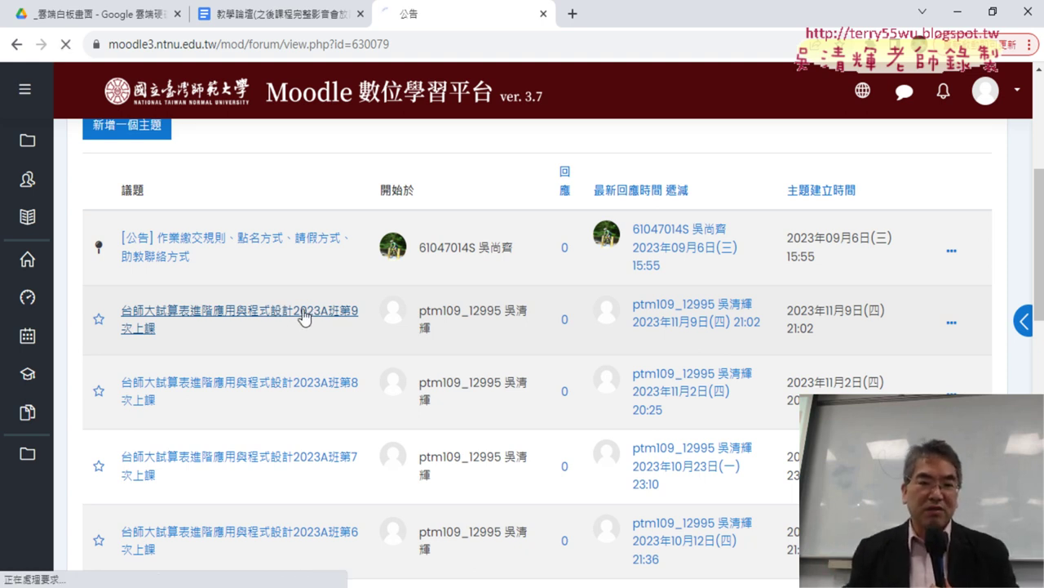
{"action": "scroll", "coordinate": [351, 310], "scroll_direction": "down", "scroll_amount": 2}
{"action": "scroll", "coordinate": [416, 302], "scroll_direction": "down", "scroll_amount": 3}
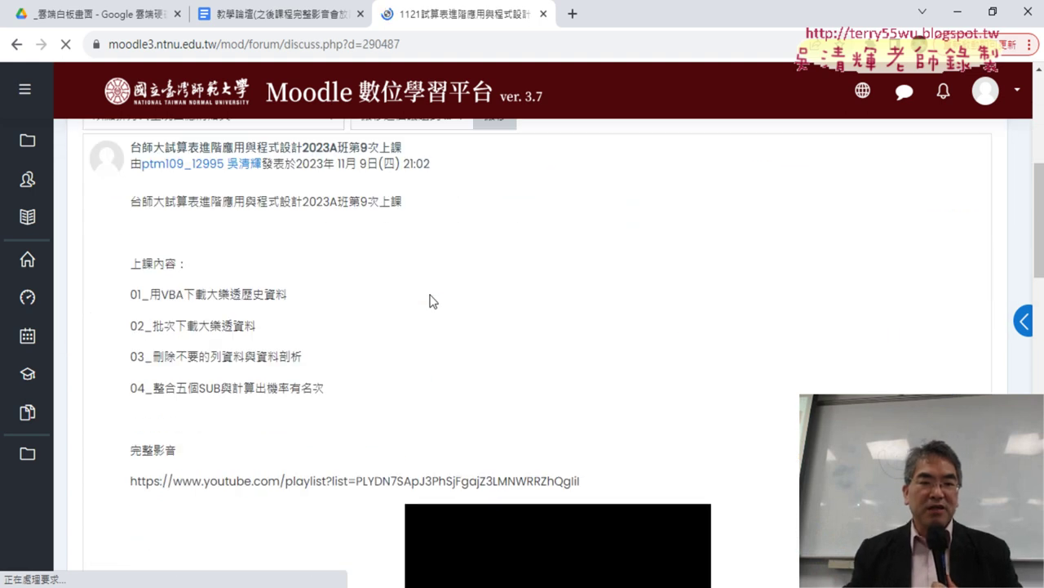
{"action": "scroll", "coordinate": [453, 296], "scroll_direction": "down", "scroll_amount": 1}
{"action": "scroll", "coordinate": [522, 303], "scroll_direction": "down", "scroll_amount": 1}
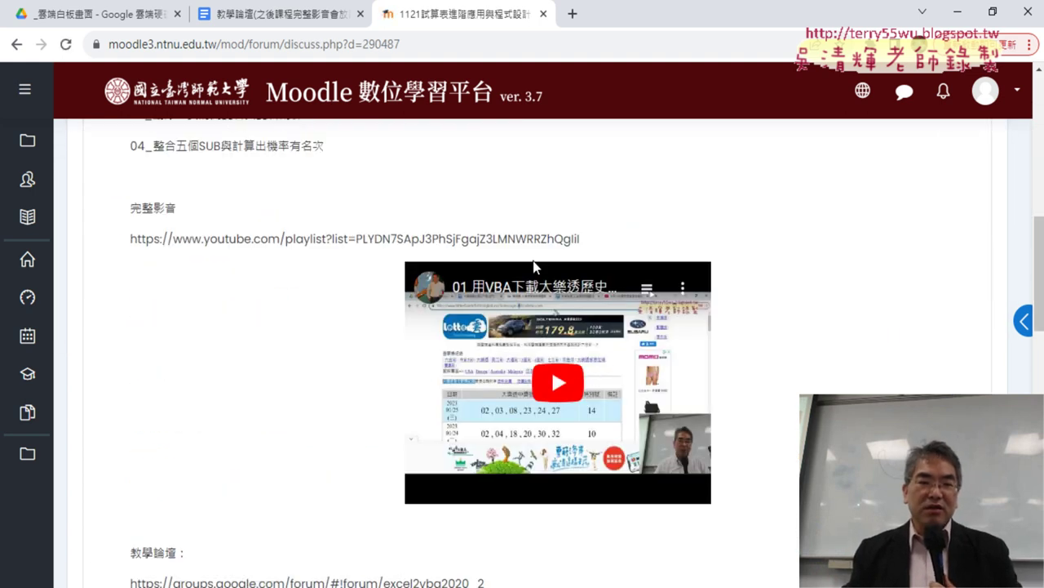
{"action": "scroll", "coordinate": [526, 269], "scroll_direction": "up", "scroll_amount": 1}
{"action": "scroll", "coordinate": [474, 280], "scroll_direction": "up", "scroll_amount": 1}
{"action": "scroll", "coordinate": [474, 280], "scroll_direction": "up", "scroll_amount": 1}
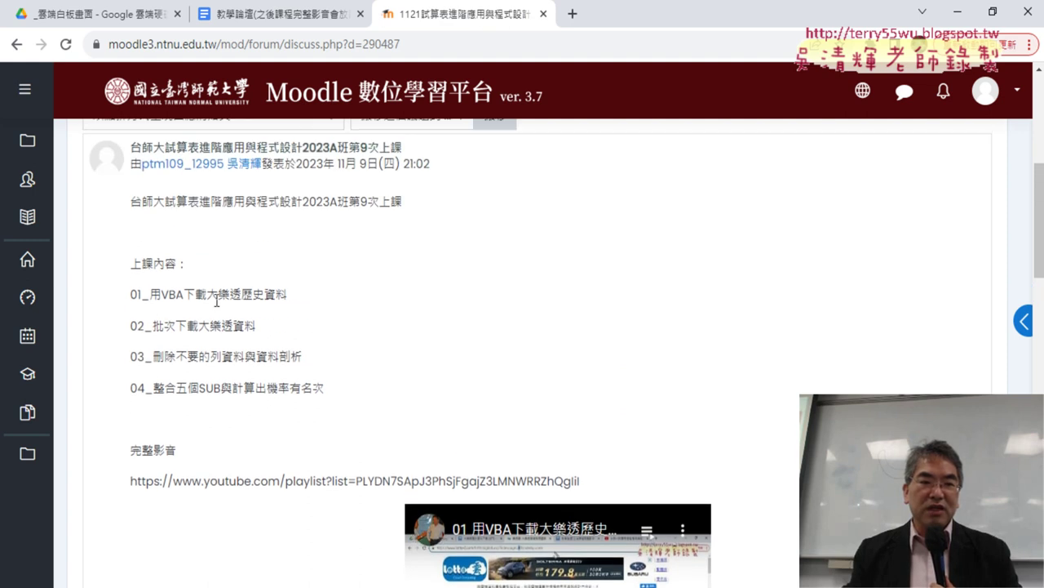
Highlight 大樂透歷史資料 and 下載大樂透資料 in the post, then go to the Google Drive tab.
{"action": "left_click_drag", "start_coordinate": [205, 297], "coordinate": [285, 299]}
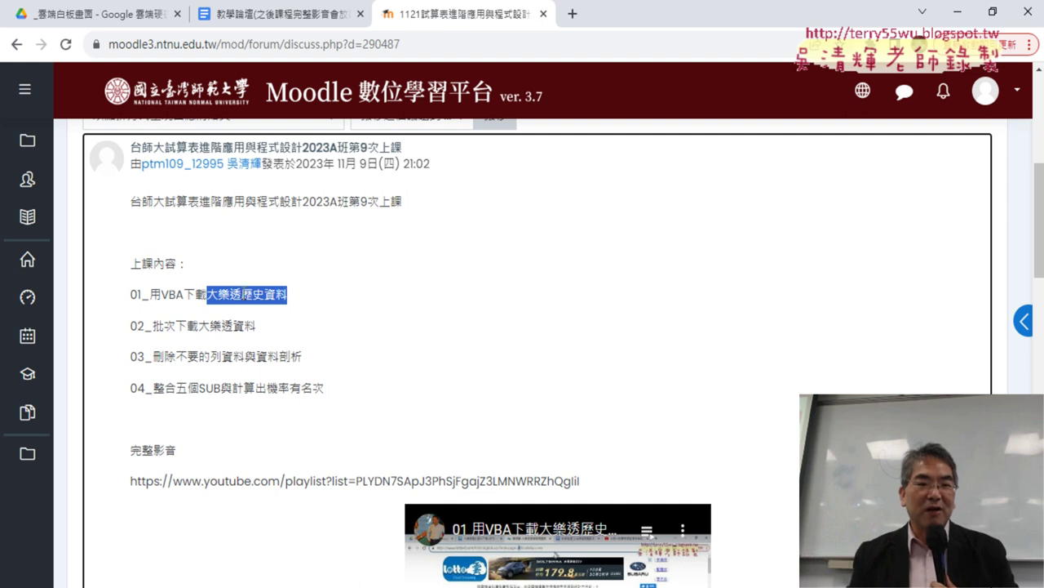
{"action": "left_click", "coordinate": [178, 328]}
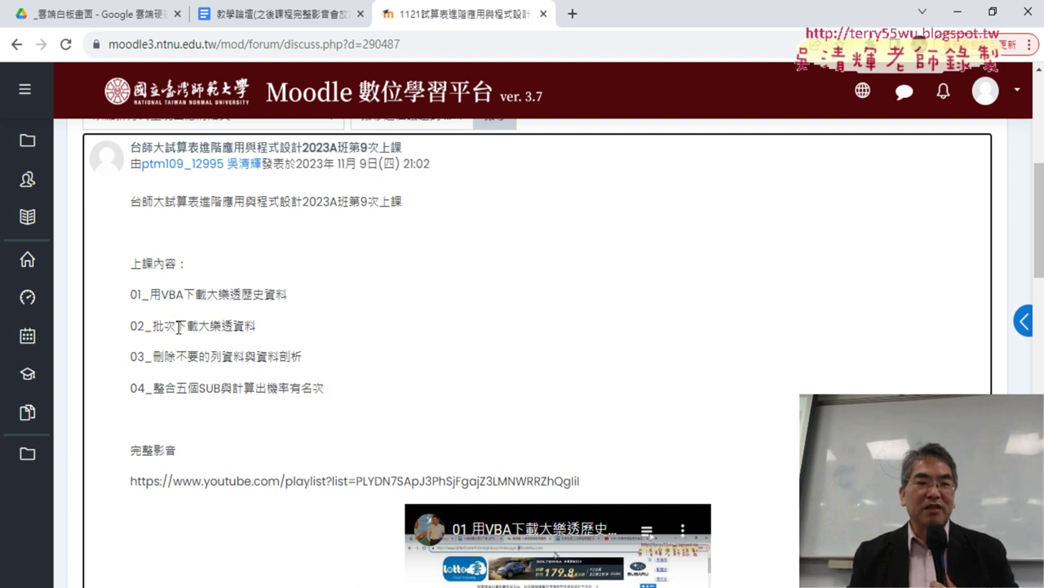
{"action": "left_click_drag", "start_coordinate": [178, 327], "coordinate": [255, 320]}
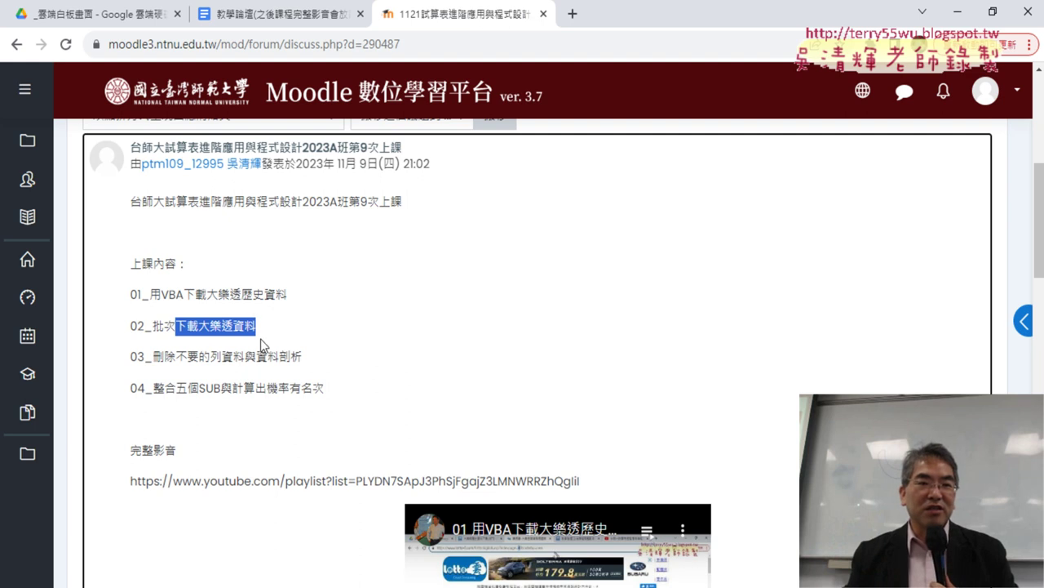
{"action": "left_click", "coordinate": [133, 29]}
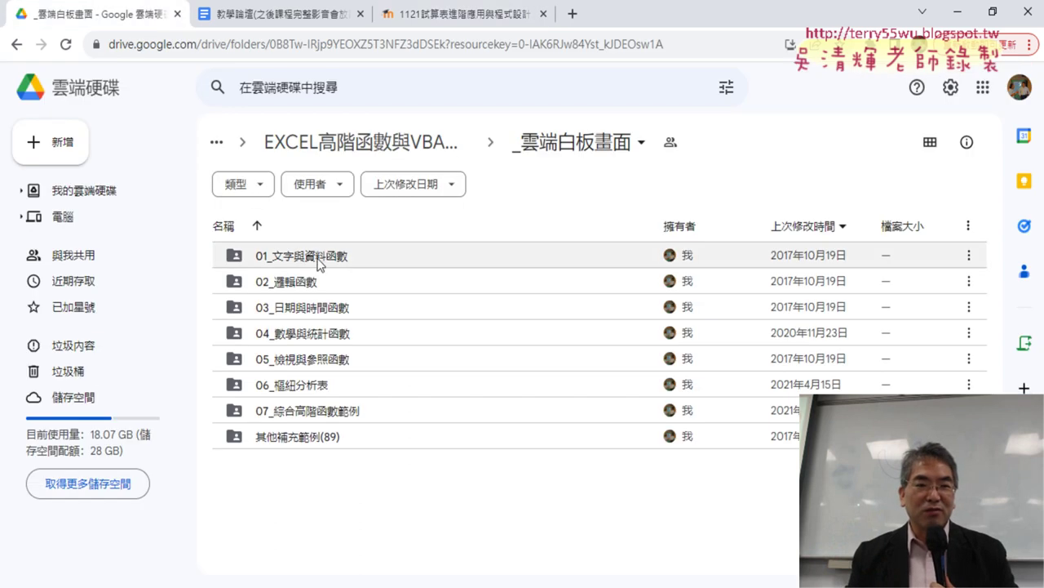
Open the 04_數學與統計函數 folder and the 大樂特歷史資料下載(GET) document.
{"action": "double_click", "coordinate": [326, 335]}
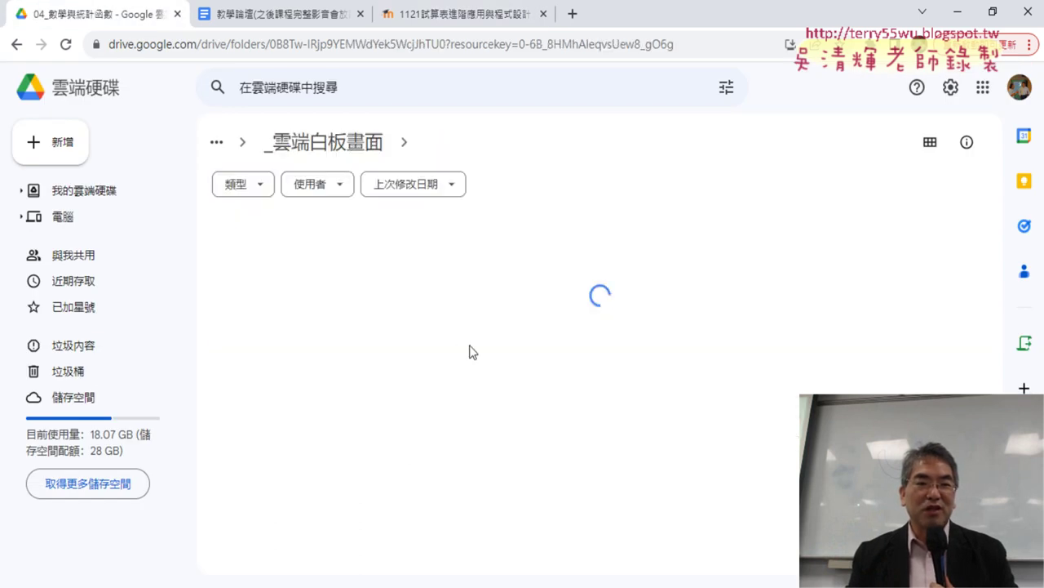
{"action": "scroll", "coordinate": [471, 351], "scroll_direction": "down", "scroll_amount": 1}
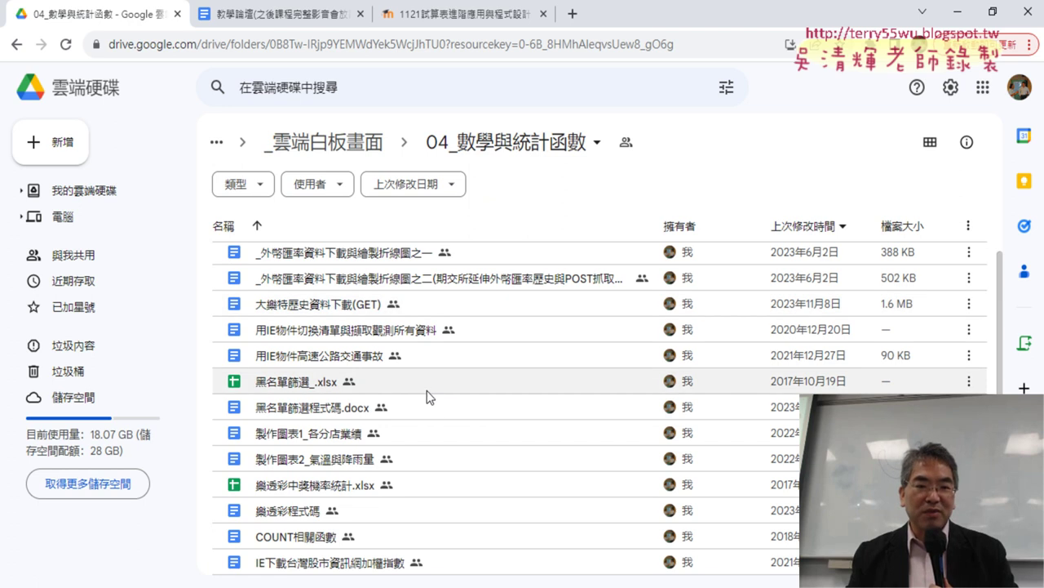
{"action": "scroll", "coordinate": [427, 390], "scroll_direction": "up", "scroll_amount": 1}
{"action": "left_click", "coordinate": [321, 361]}
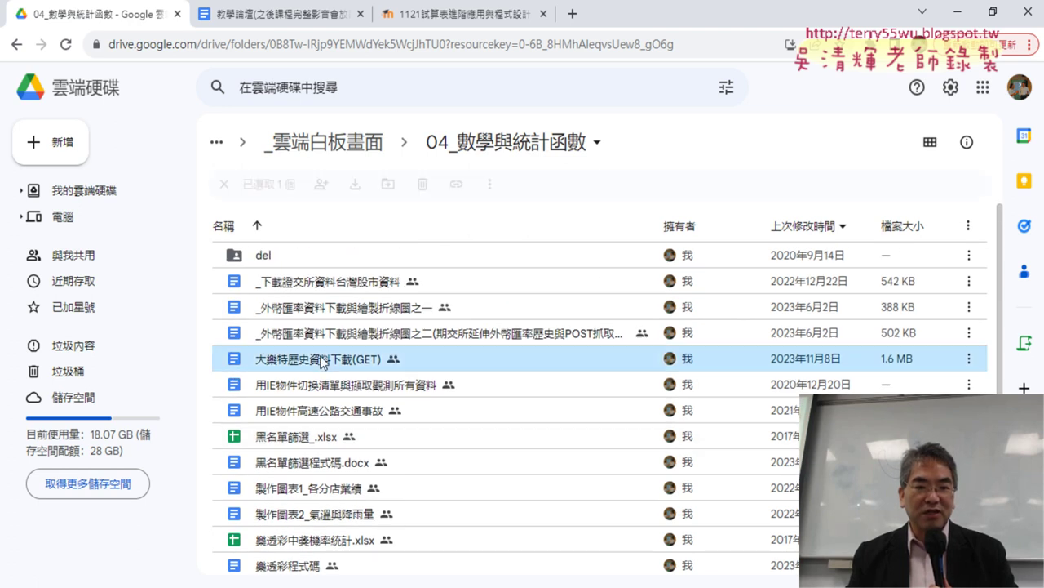
{"action": "double_click", "coordinate": [320, 361]}
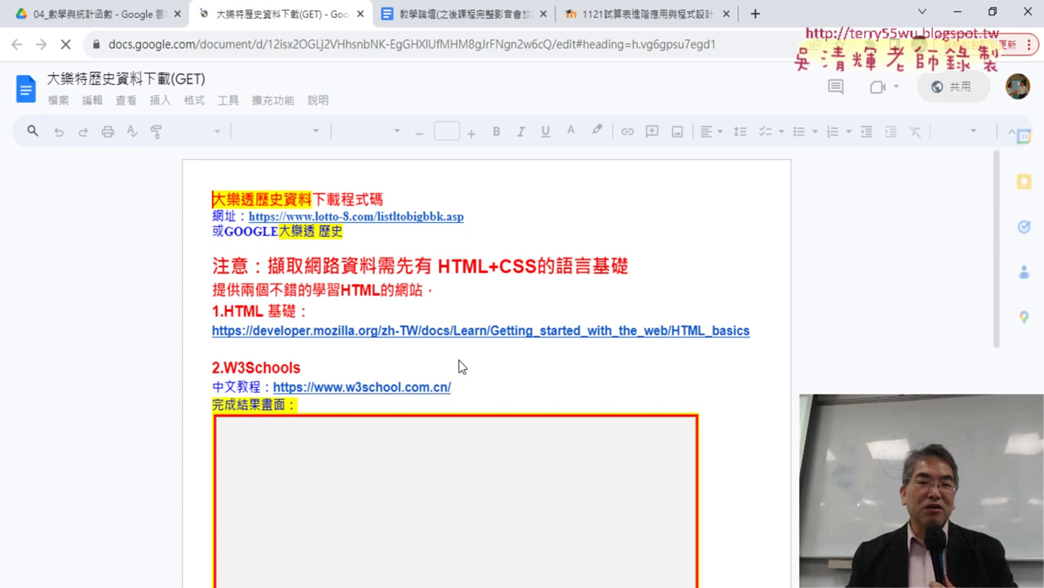
Scroll through the 範例程式碼 macro and highlight its .WebTables line.
{"action": "scroll", "coordinate": [764, 368], "scroll_direction": "down", "scroll_amount": 2}
{"action": "scroll", "coordinate": [735, 342], "scroll_direction": "down", "scroll_amount": 4}
{"action": "scroll", "coordinate": [706, 320], "scroll_direction": "down", "scroll_amount": 1}
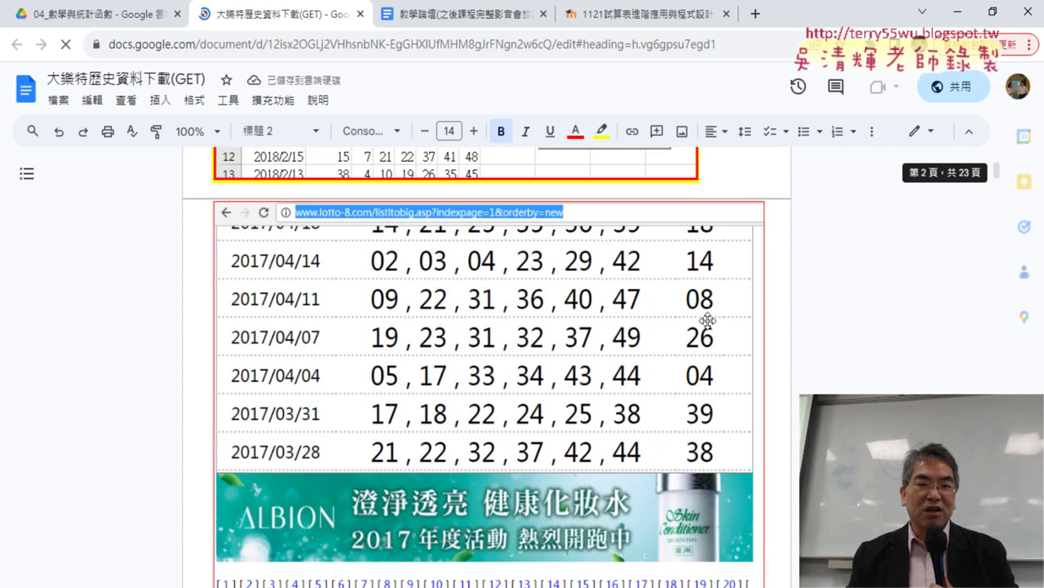
{"action": "scroll", "coordinate": [707, 320], "scroll_direction": "down", "scroll_amount": 5}
{"action": "scroll", "coordinate": [758, 322], "scroll_direction": "down", "scroll_amount": 5}
{"action": "scroll", "coordinate": [758, 322], "scroll_direction": "down", "scroll_amount": 5}
{"action": "scroll", "coordinate": [759, 323], "scroll_direction": "down", "scroll_amount": 3}
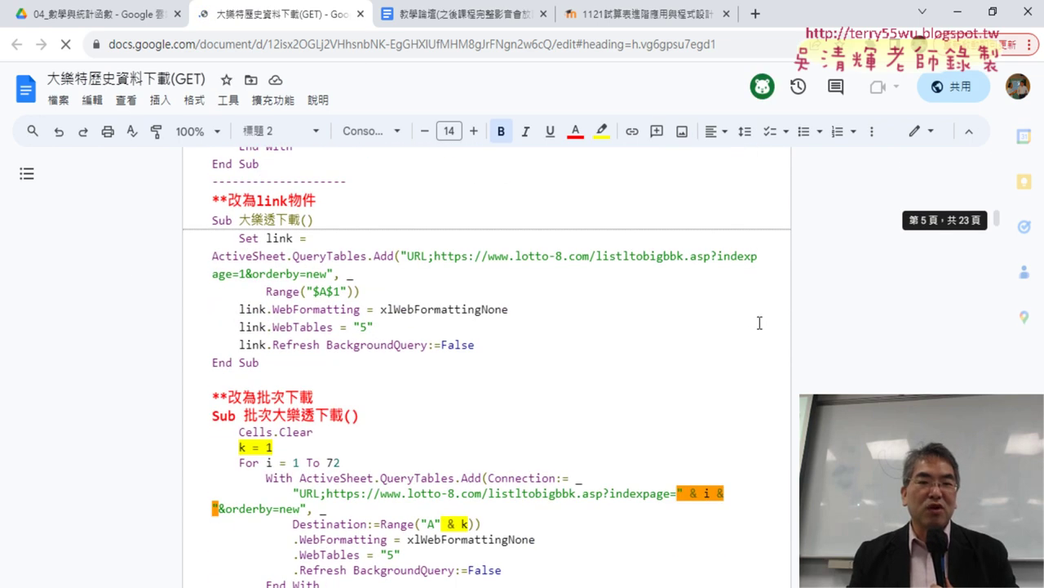
{"action": "scroll", "coordinate": [759, 323], "scroll_direction": "up", "scroll_amount": 2}
{"action": "scroll", "coordinate": [759, 323], "scroll_direction": "up", "scroll_amount": 1}
{"action": "mouse_move", "coordinate": [213, 265]}
{"action": "left_mouse_down"}
{"action": "mouse_move", "coordinate": [307, 309]}
{"action": "mouse_move", "coordinate": [305, 400]}
{"action": "left_mouse_up"}
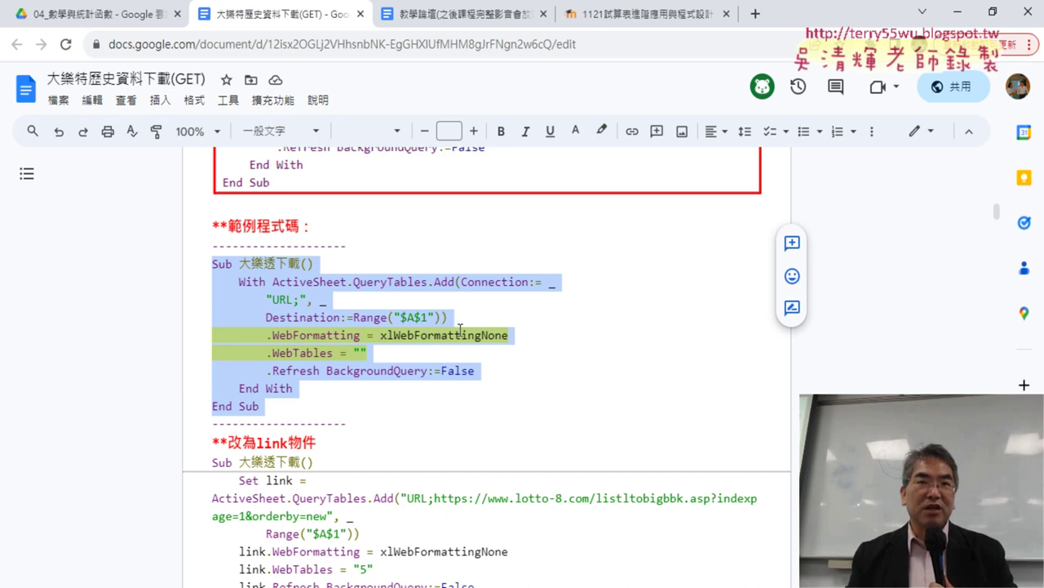
{"action": "left_click", "coordinate": [372, 359]}
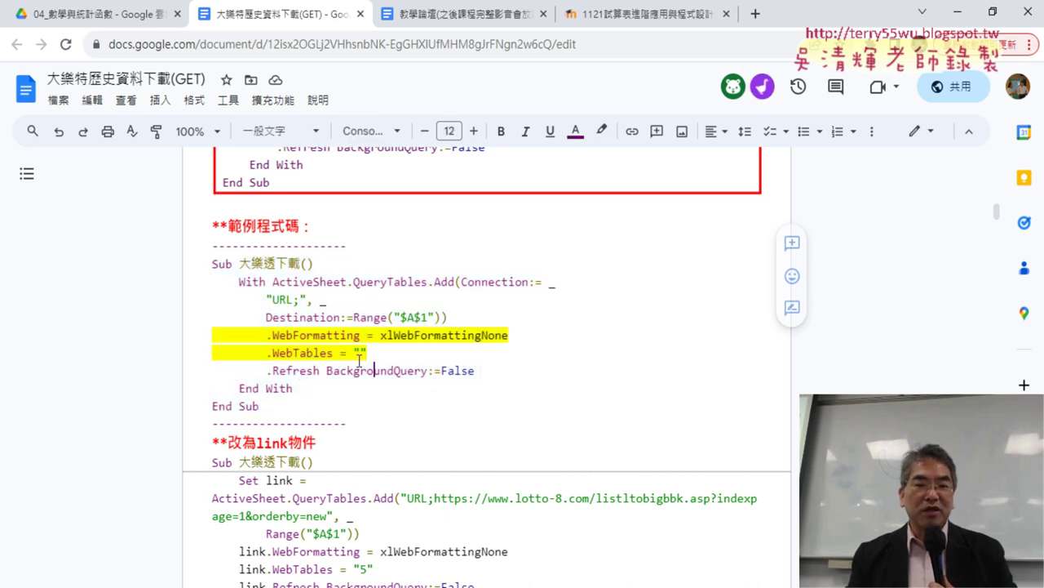
{"action": "left_click_drag", "start_coordinate": [334, 353], "coordinate": [273, 357]}
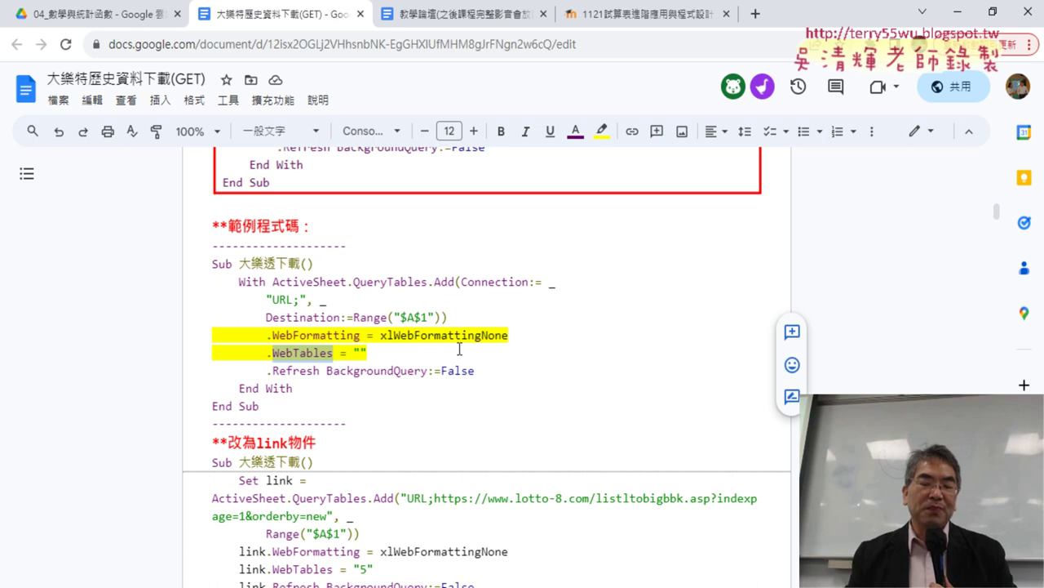
{"action": "scroll", "coordinate": [456, 349], "scroll_direction": "down", "scroll_amount": 1}
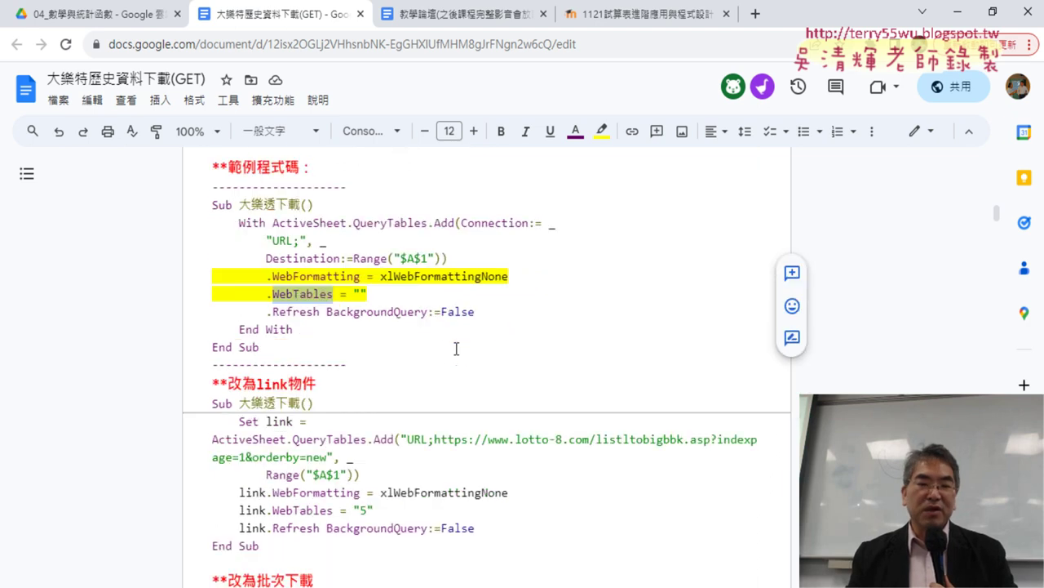
{"action": "scroll", "coordinate": [456, 350], "scroll_direction": "down", "scroll_amount": 2}
{"action": "scroll", "coordinate": [260, 304], "scroll_direction": "down", "scroll_amount": 1}
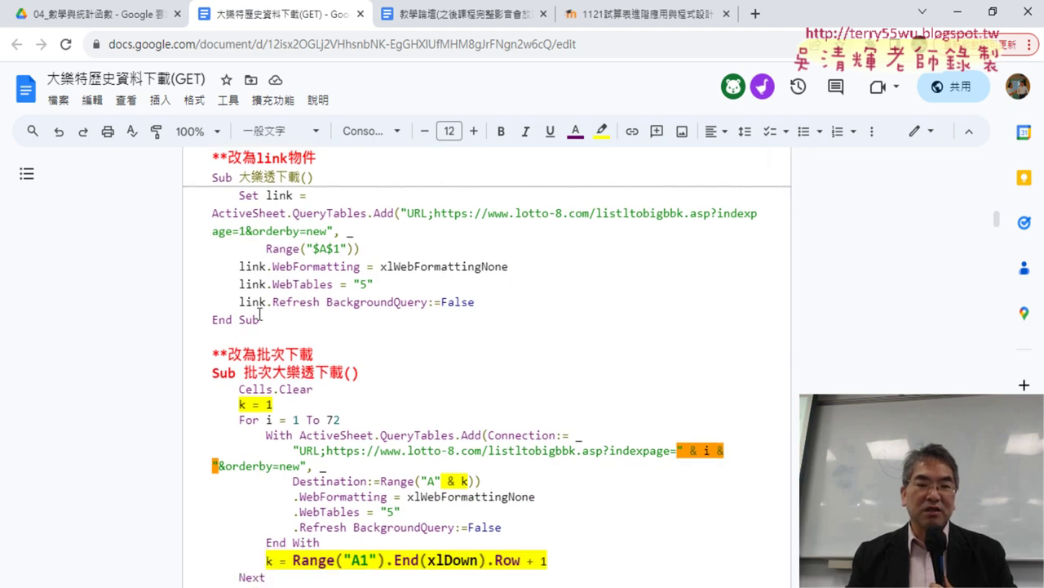
{"action": "scroll", "coordinate": [260, 304], "scroll_direction": "down", "scroll_amount": 2}
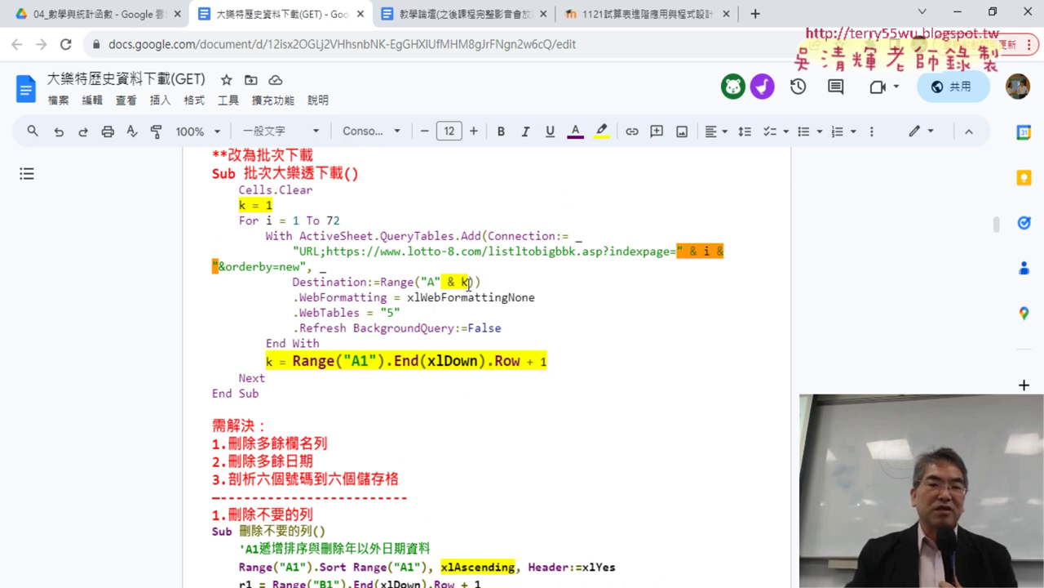
{"action": "left_click_drag", "start_coordinate": [340, 220], "coordinate": [238, 220]}
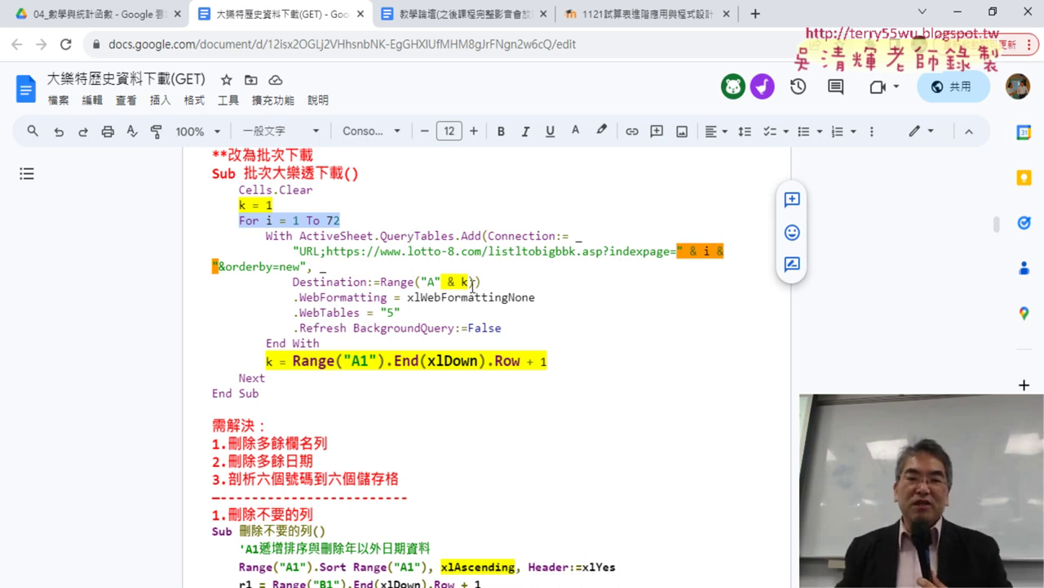
{"action": "left_click_drag", "start_coordinate": [469, 282], "coordinate": [451, 283]}
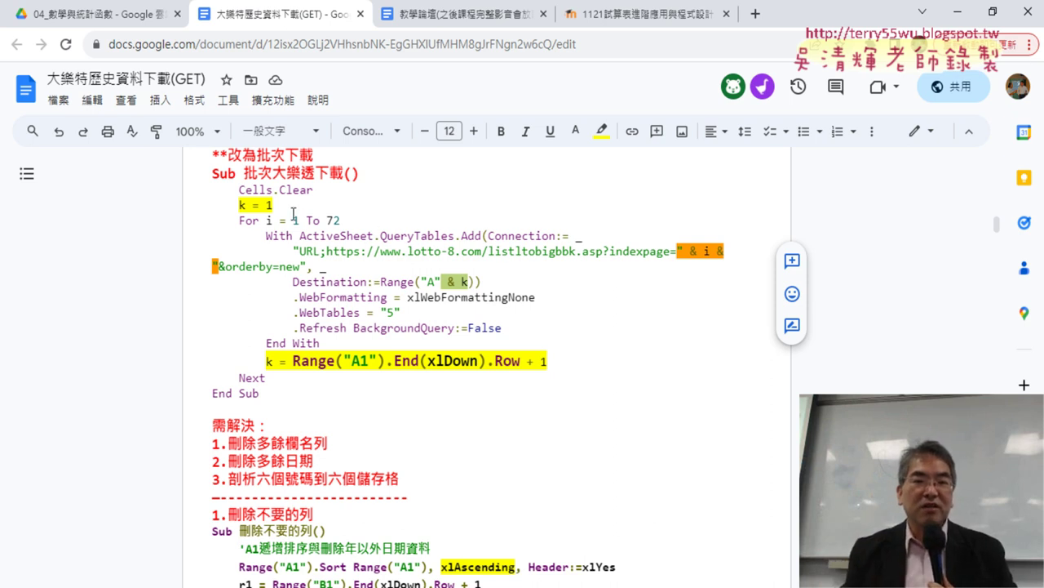
{"action": "left_click_drag", "start_coordinate": [283, 209], "coordinate": [238, 206]}
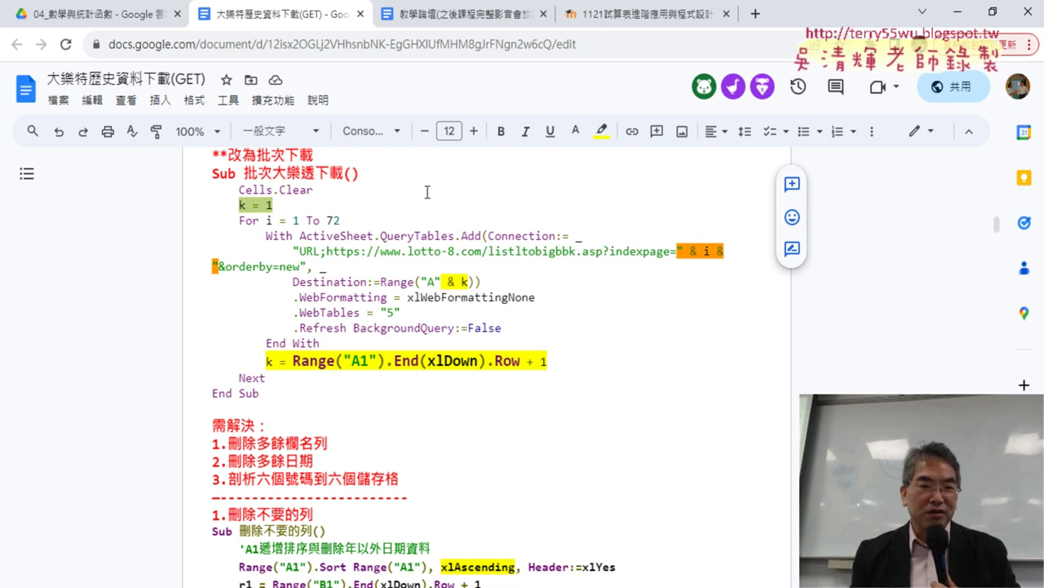
{"action": "scroll", "coordinate": [419, 195], "scroll_direction": "down", "scroll_amount": 2}
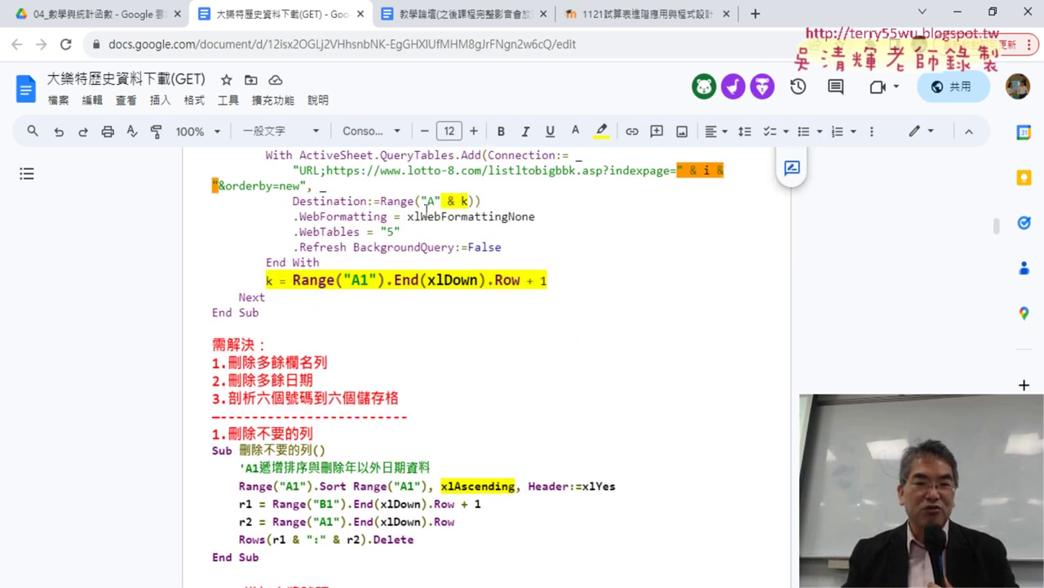
{"action": "left_click_drag", "start_coordinate": [294, 280], "coordinate": [524, 280]}
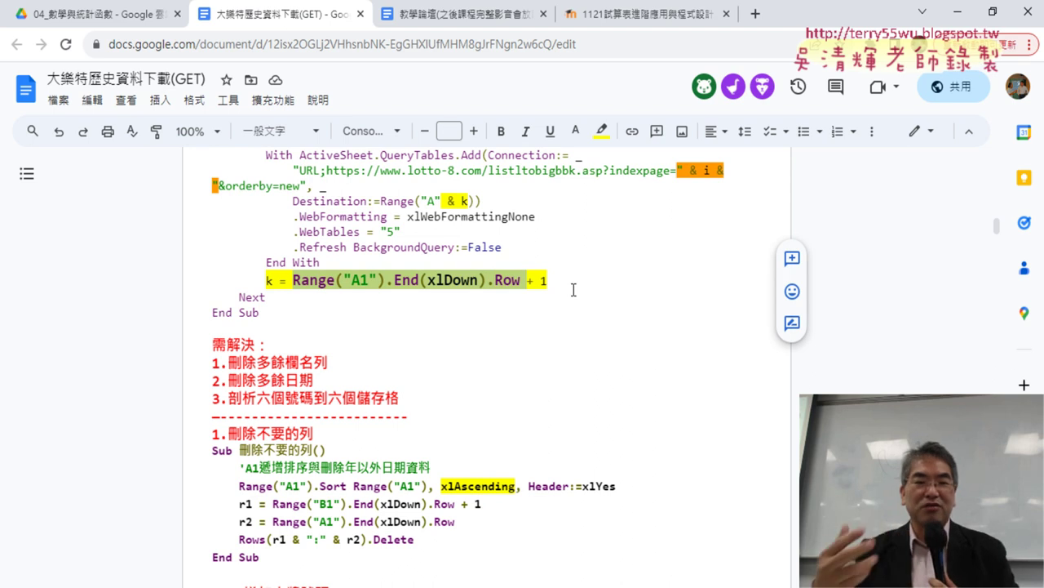
{"action": "scroll", "coordinate": [682, 316], "scroll_direction": "down", "scroll_amount": 2}
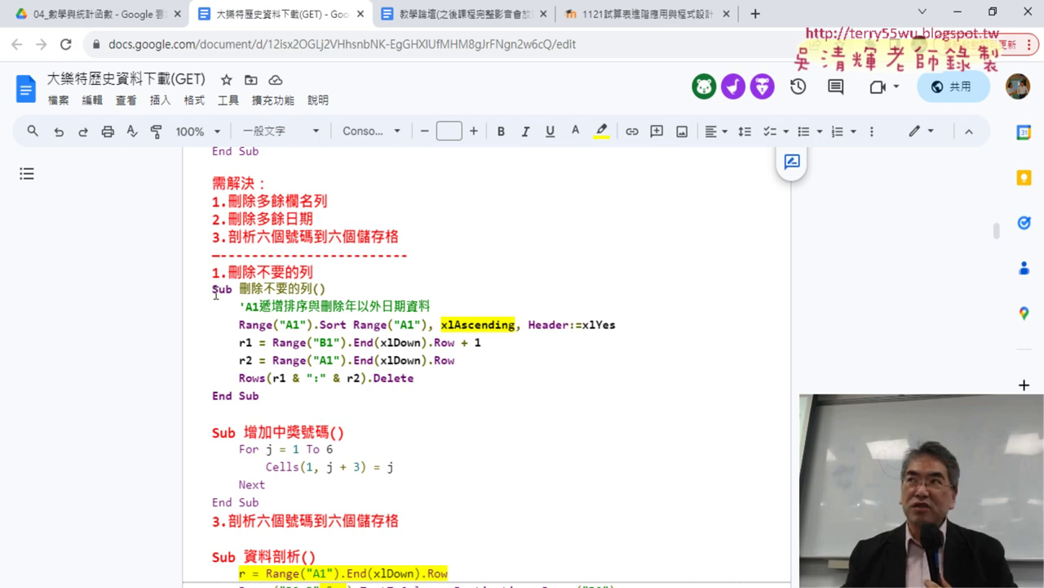
{"action": "scroll", "coordinate": [449, 317], "scroll_direction": "down", "scroll_amount": 2}
{"action": "scroll", "coordinate": [449, 320], "scroll_direction": "down", "scroll_amount": 2}
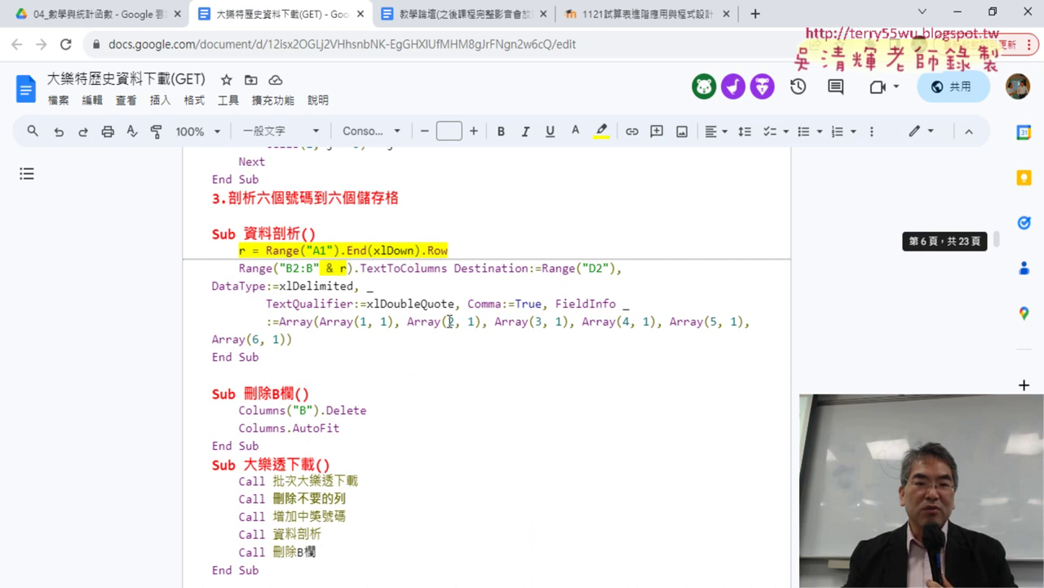
{"action": "double_click", "coordinate": [257, 235]}
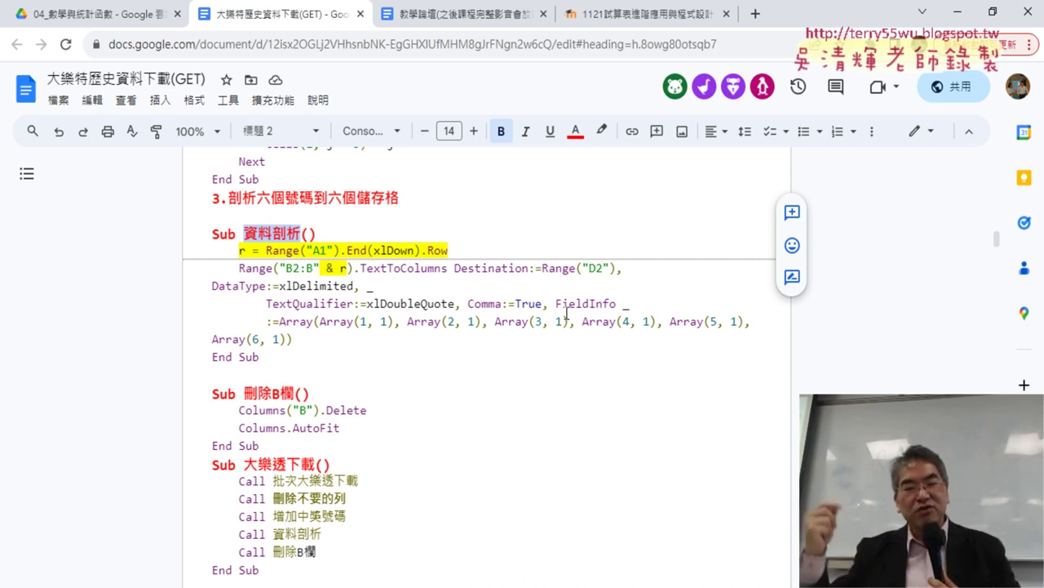
{"action": "scroll", "coordinate": [473, 375], "scroll_direction": "down", "scroll_amount": 1}
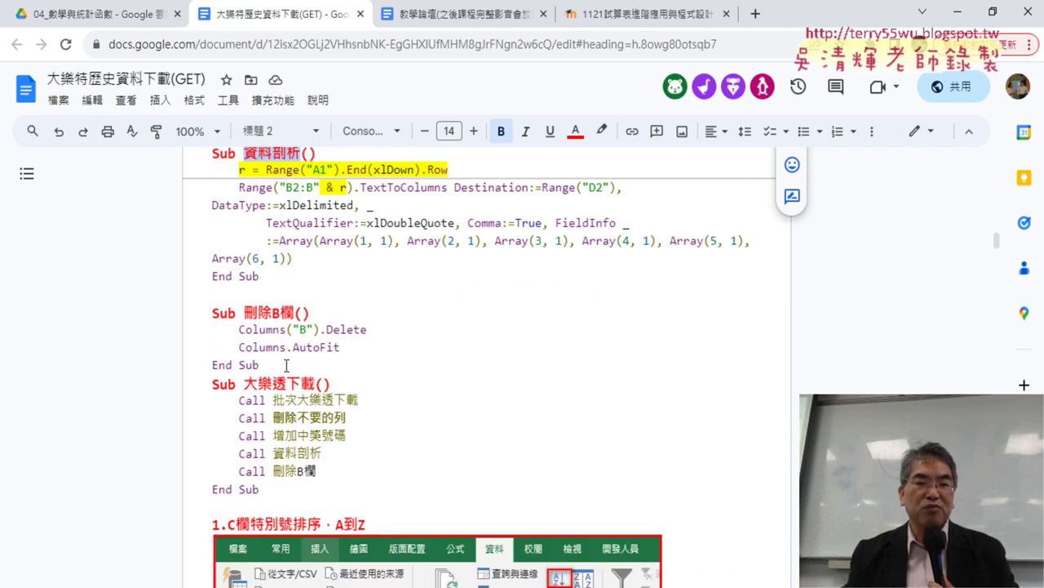
{"action": "left_click_drag", "start_coordinate": [270, 365], "coordinate": [186, 320]}
{"action": "scroll", "coordinate": [289, 352], "scroll_direction": "down", "scroll_amount": 1}
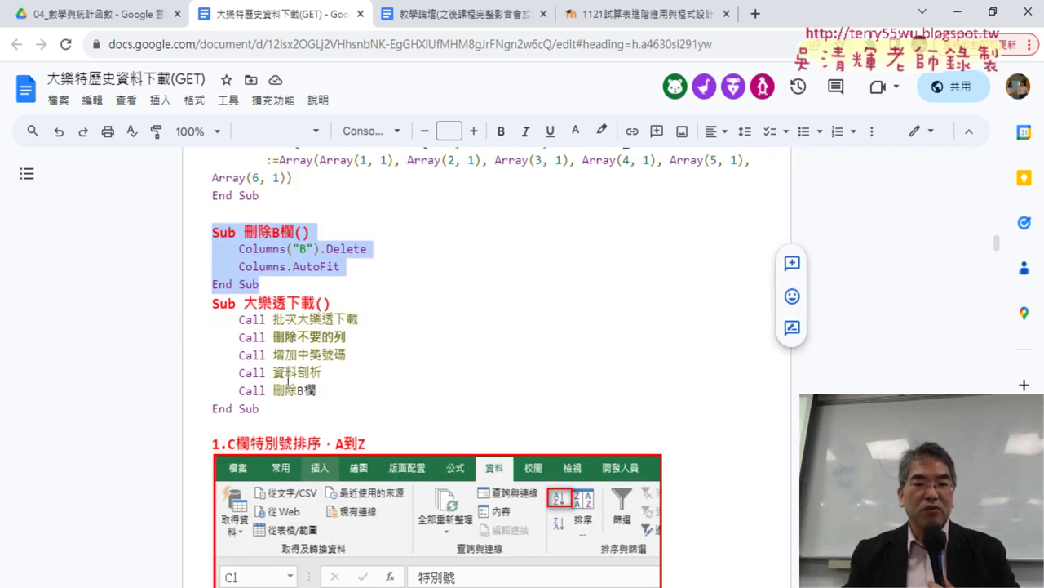
{"action": "left_click_drag", "start_coordinate": [259, 408], "coordinate": [208, 304]}
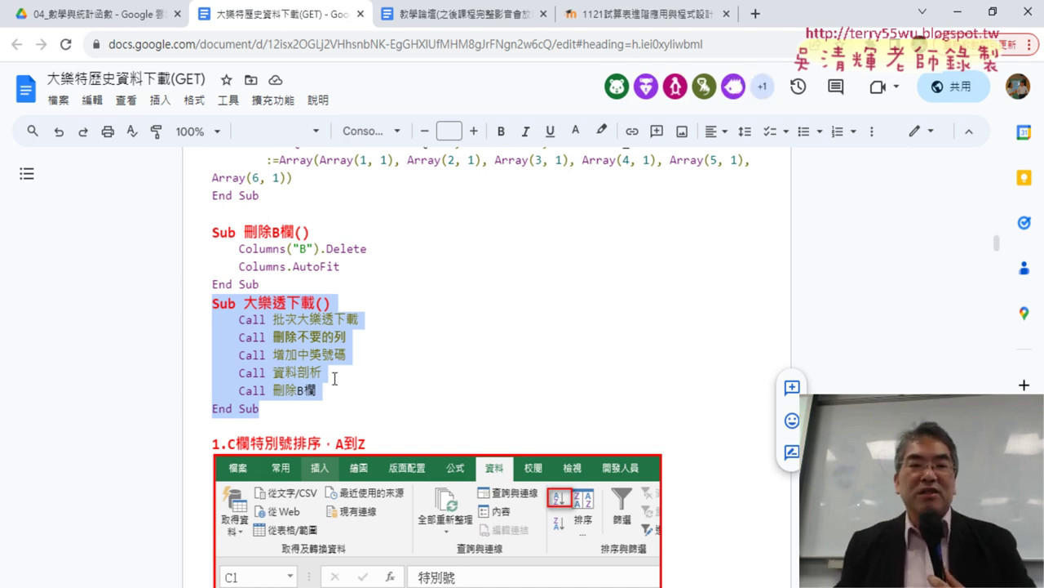
{"action": "scroll", "coordinate": [334, 378], "scroll_direction": "down", "scroll_amount": 1}
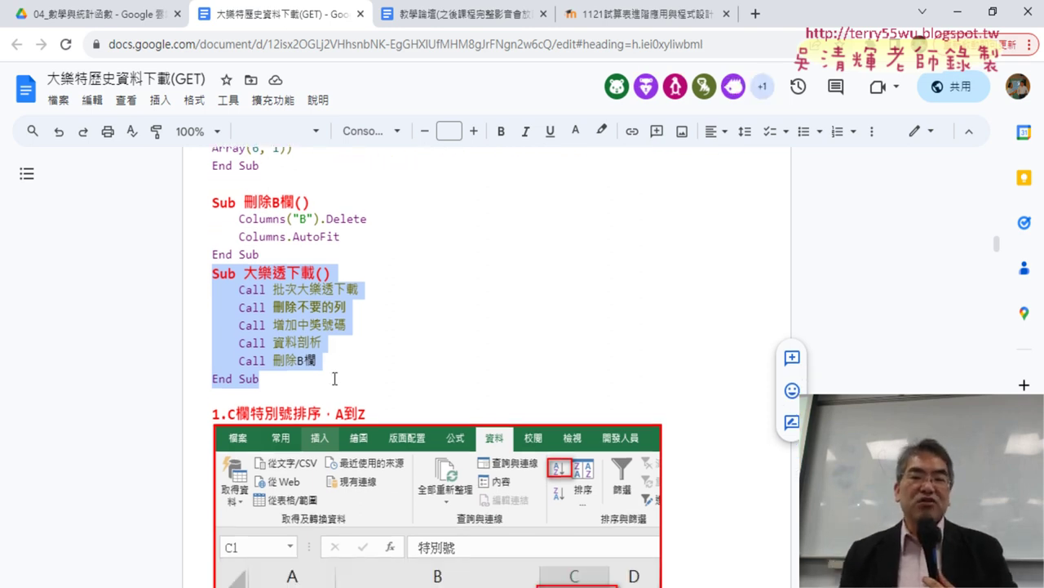
{"action": "scroll", "coordinate": [333, 377], "scroll_direction": "down", "scroll_amount": 3}
{"action": "scroll", "coordinate": [367, 378], "scroll_direction": "down", "scroll_amount": 4}
{"action": "scroll", "coordinate": [468, 377], "scroll_direction": "down", "scroll_amount": 5}
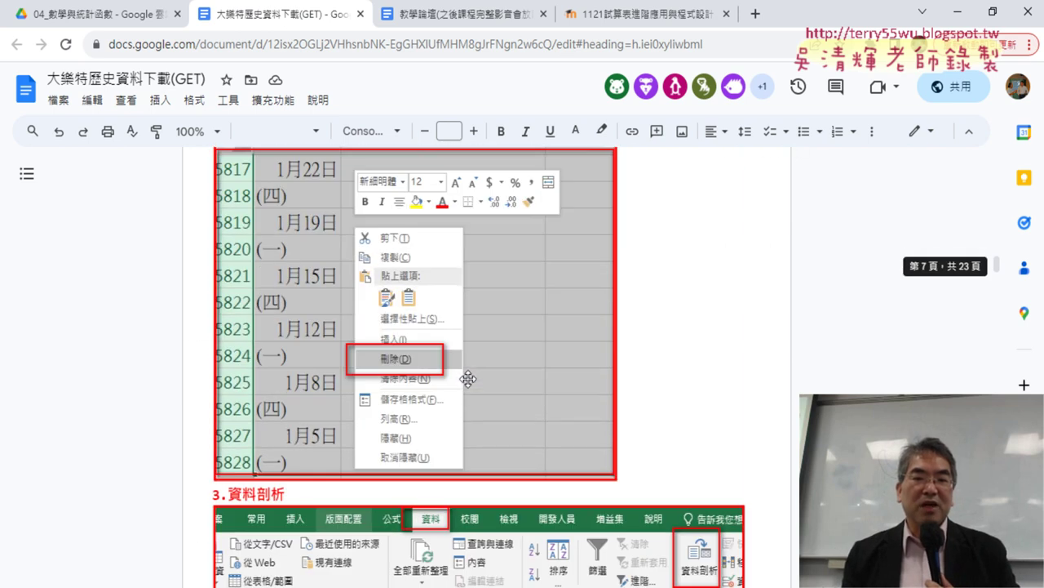
{"action": "scroll", "coordinate": [473, 383], "scroll_direction": "down", "scroll_amount": 2}
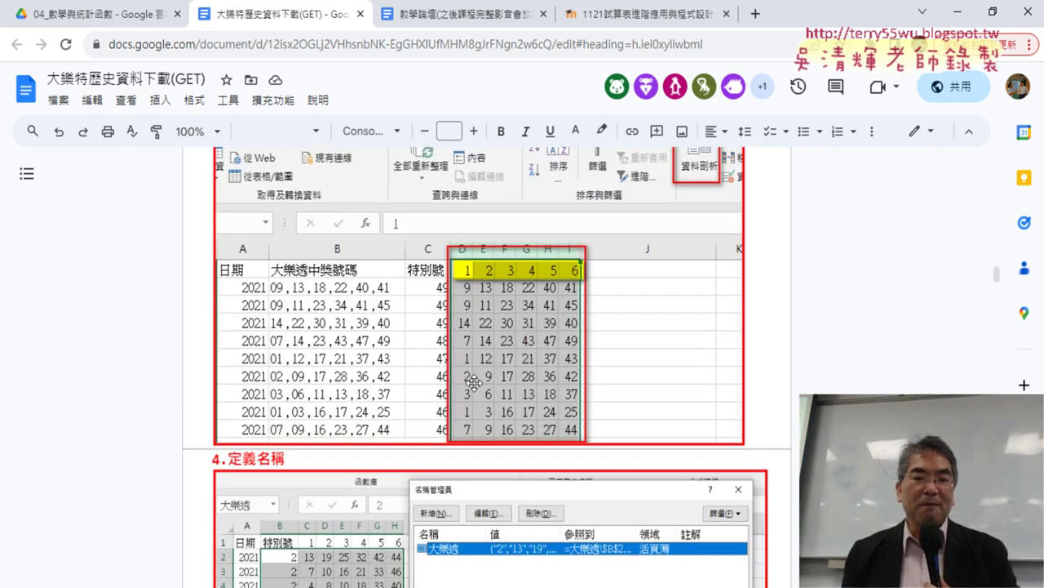
{"action": "scroll", "coordinate": [473, 383], "scroll_direction": "down", "scroll_amount": 4}
{"action": "scroll", "coordinate": [469, 380], "scroll_direction": "down", "scroll_amount": 4}
{"action": "scroll", "coordinate": [445, 382], "scroll_direction": "down", "scroll_amount": 2}
{"action": "scroll", "coordinate": [435, 379], "scroll_direction": "up", "scroll_amount": 3}
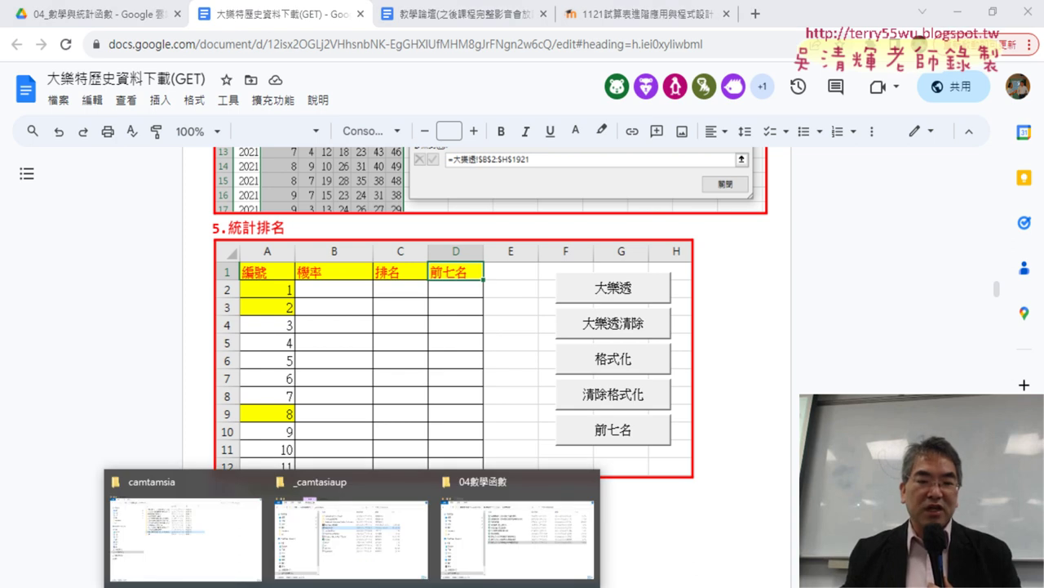
Bring up the 04數學函數 folder in File Explorer and select the 黑名單篩選_ workbook.
{"action": "left_click", "coordinate": [535, 537]}
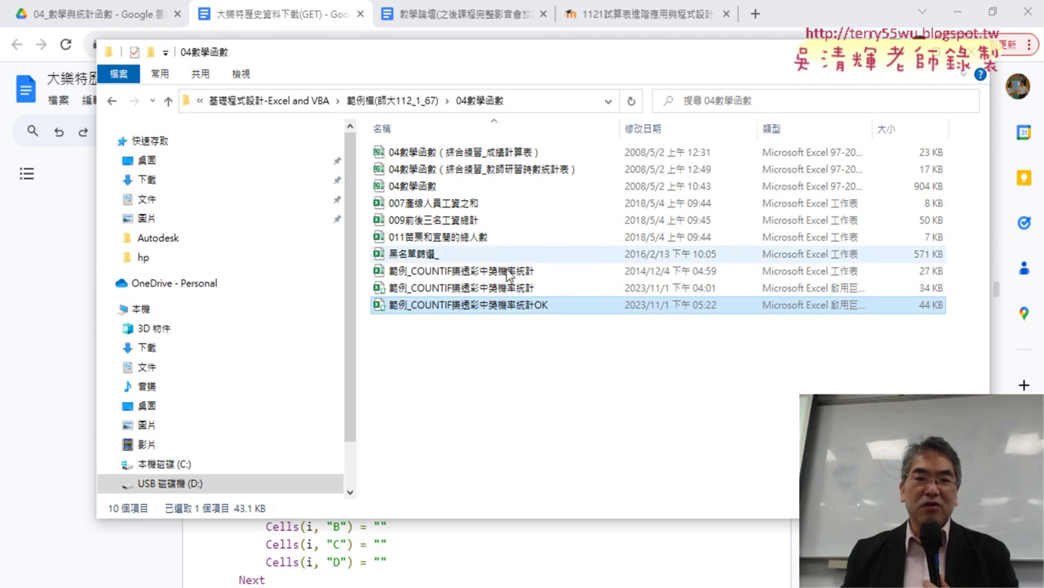
{"action": "left_click", "coordinate": [438, 260]}
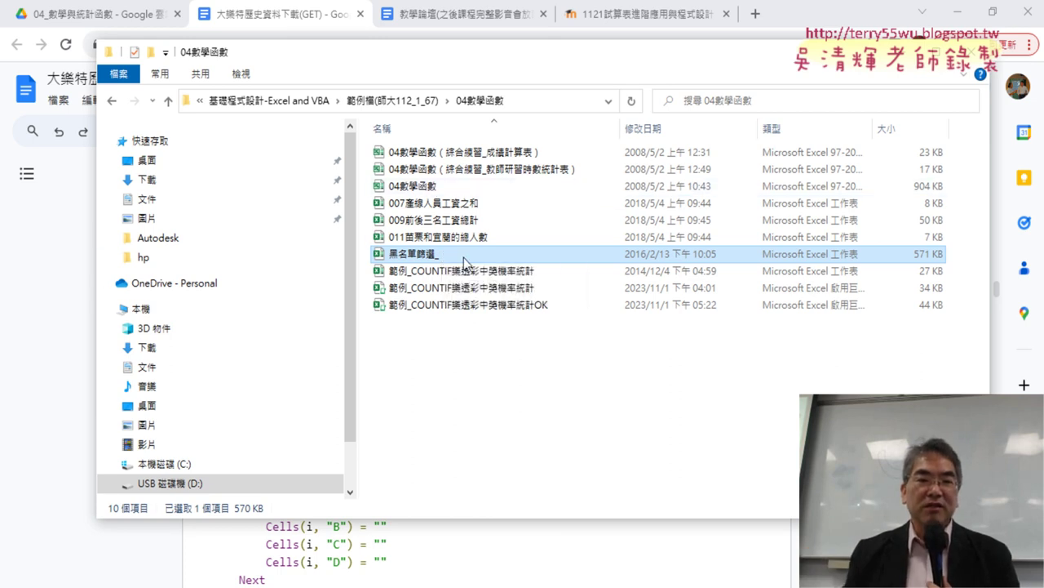
Open 黑名單篩選_ in Excel and show the 黑名單 sheet from row 1.
{"action": "double_click", "coordinate": [463, 257]}
{"action": "left_click", "coordinate": [574, 521]}
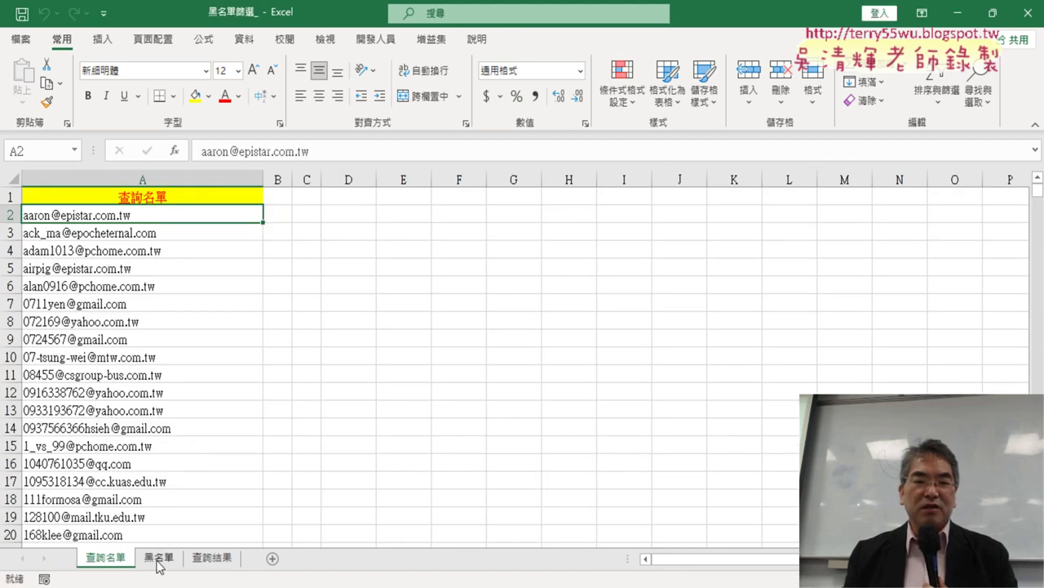
{"action": "left_click", "coordinate": [158, 558]}
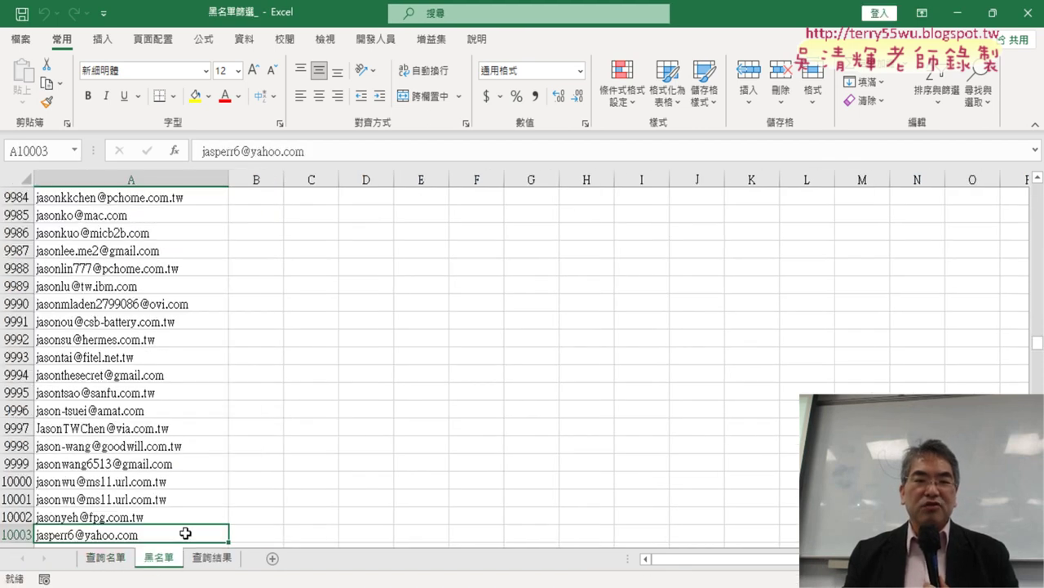
{"action": "scroll", "coordinate": [290, 425], "scroll_direction": "up", "scroll_amount": 4}
{"action": "scroll", "coordinate": [291, 425], "scroll_direction": "up", "scroll_amount": 3}
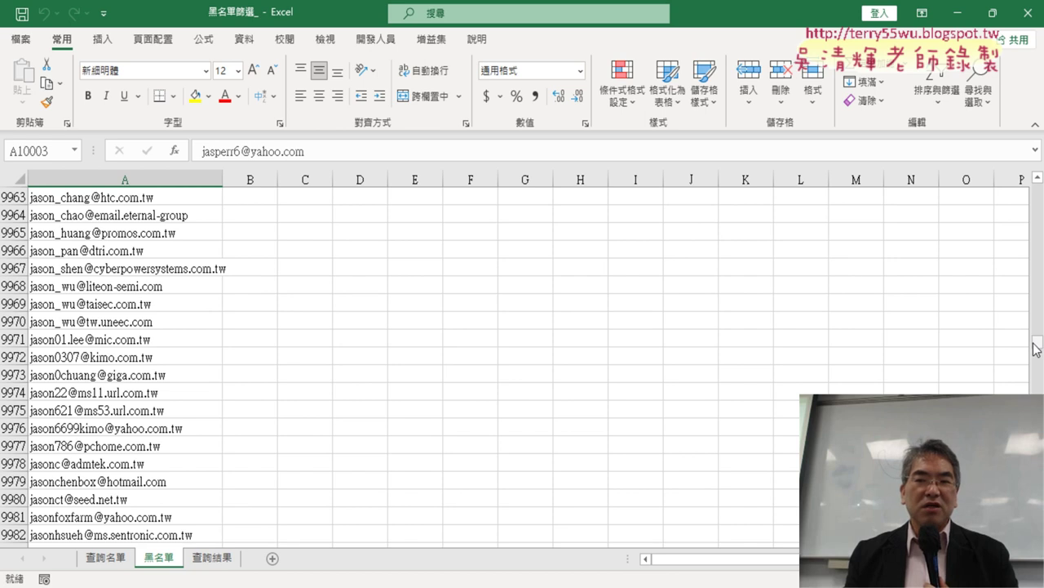
{"action": "left_click_drag", "start_coordinate": [1036, 343], "coordinate": [1036, 191]}
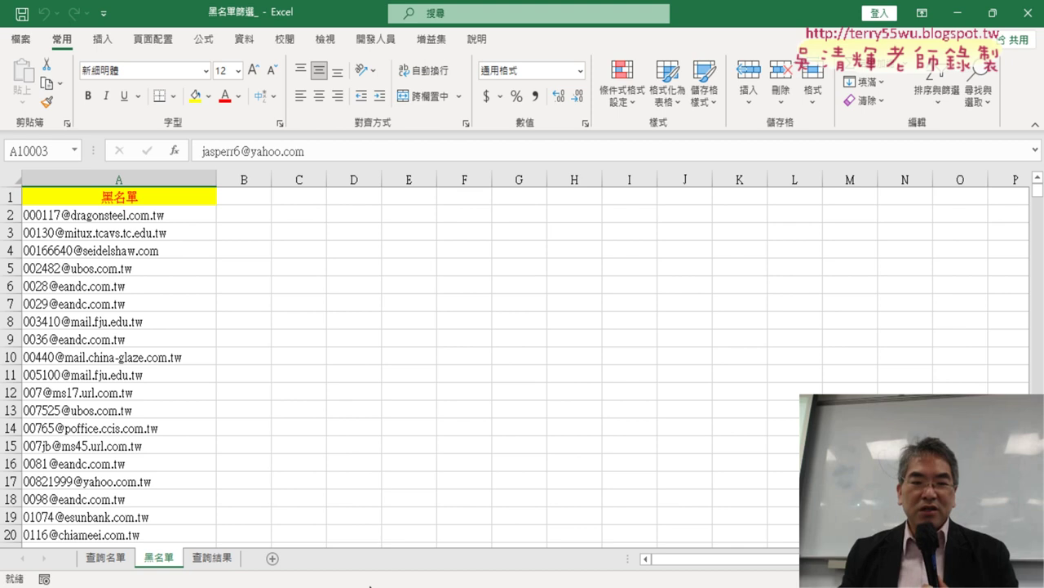
Look through the sheets and find the blacklist's last email at row 22223.
{"action": "left_click", "coordinate": [103, 560]}
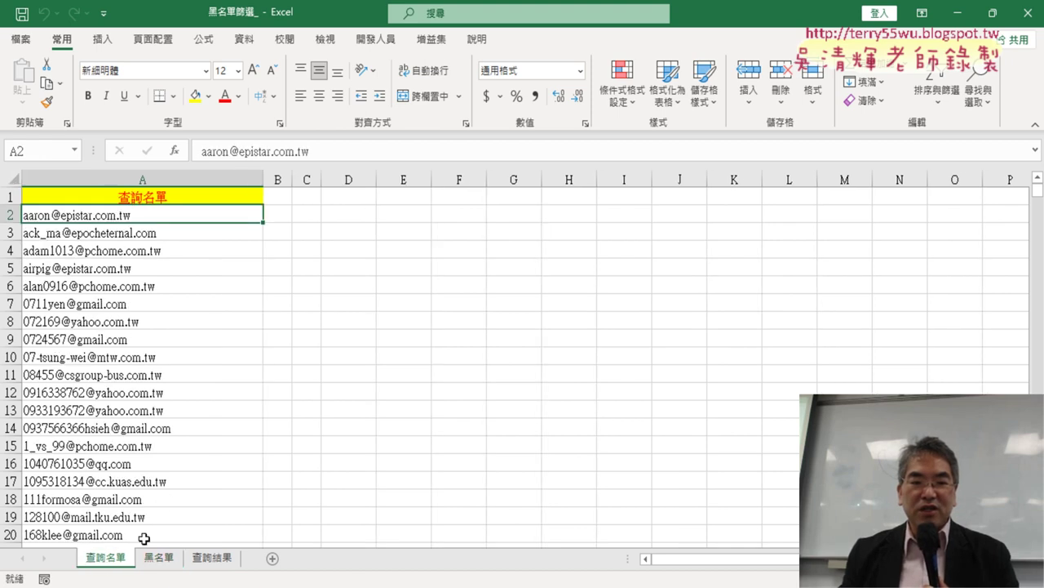
{"action": "left_click", "coordinate": [160, 562]}
{"action": "left_click", "coordinate": [111, 562]}
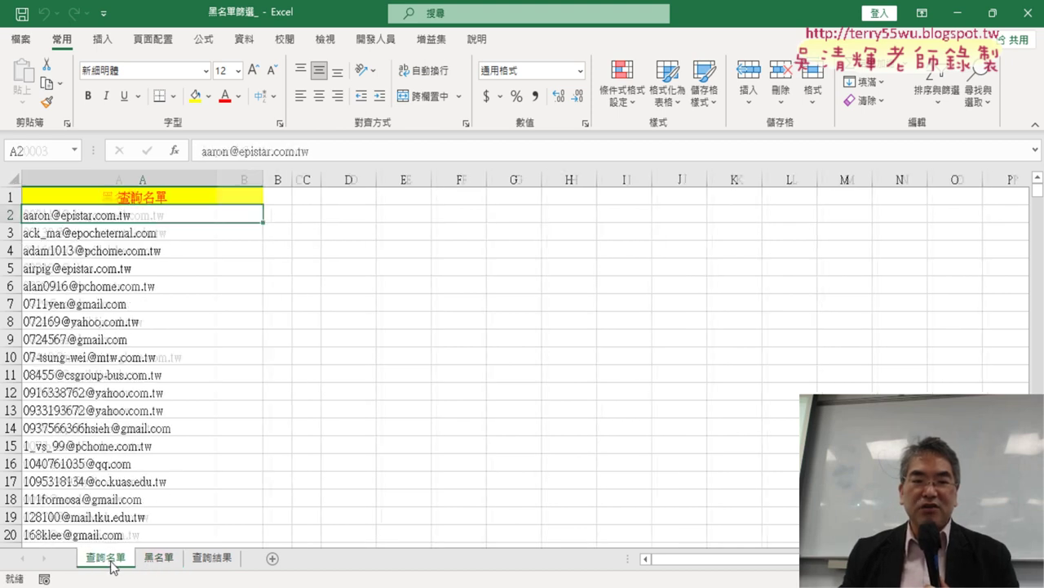
{"action": "left_click", "coordinate": [219, 563]}
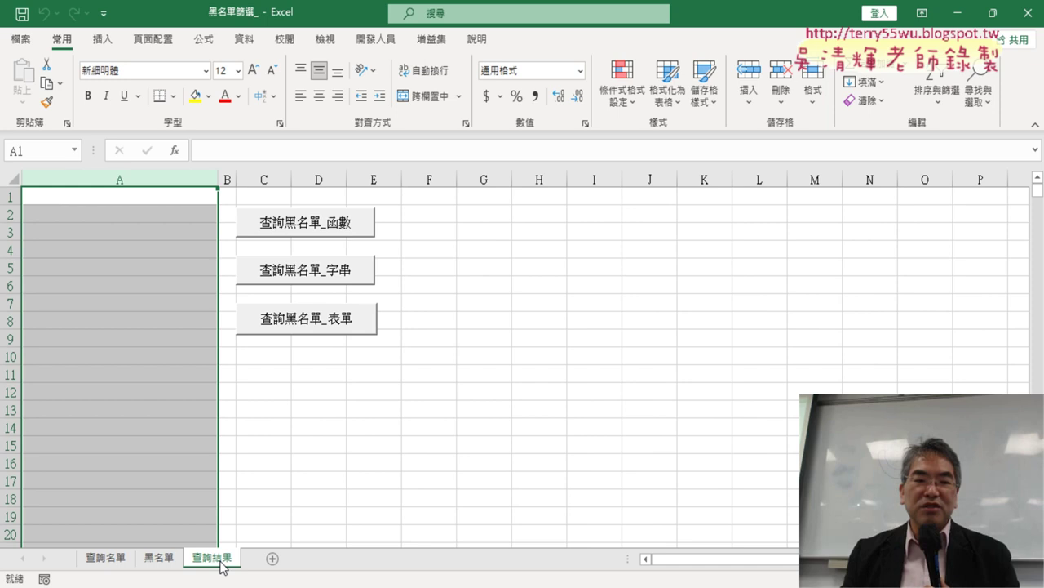
{"action": "left_click", "coordinate": [158, 562]}
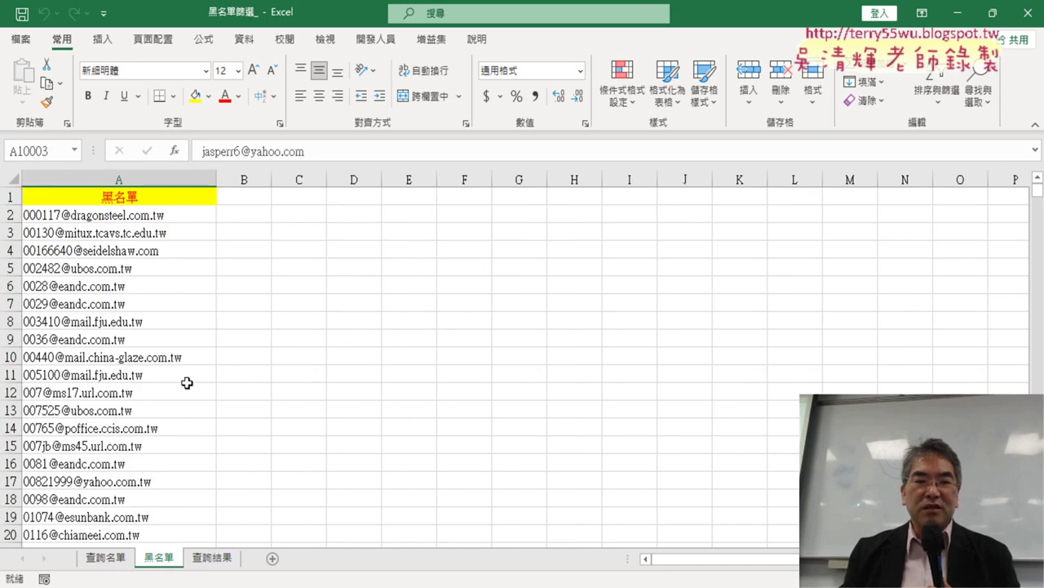
{"action": "left_click", "coordinate": [170, 202]}
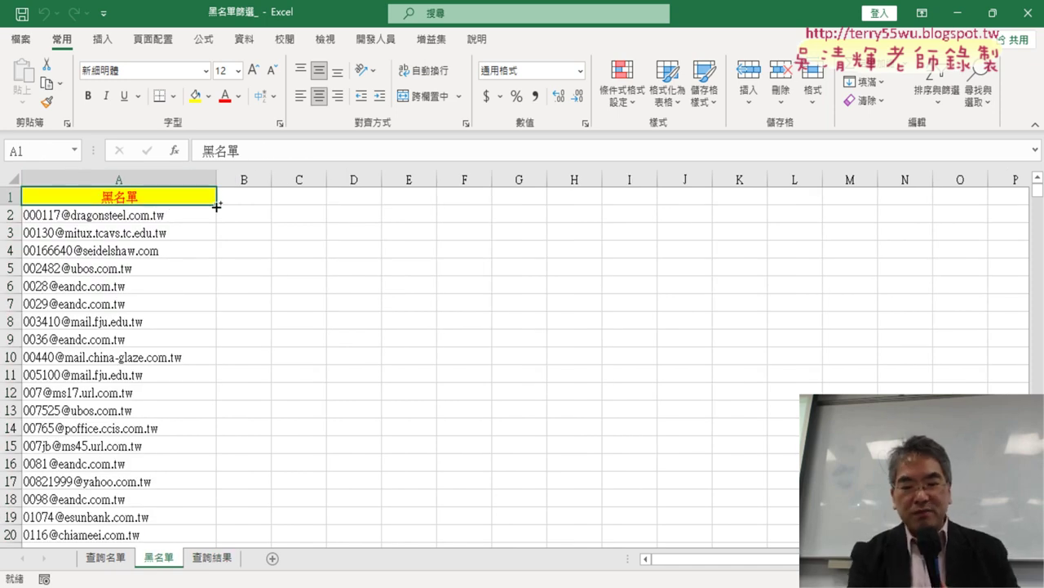
{"action": "double_click", "coordinate": [215, 206]}
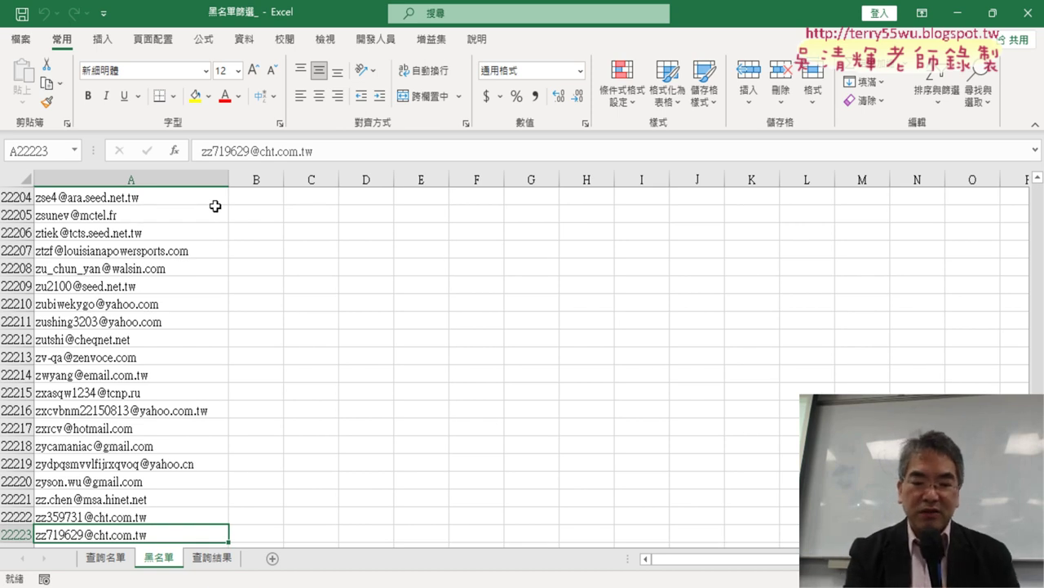
{"action": "key", "text": "ctrl+Home"}
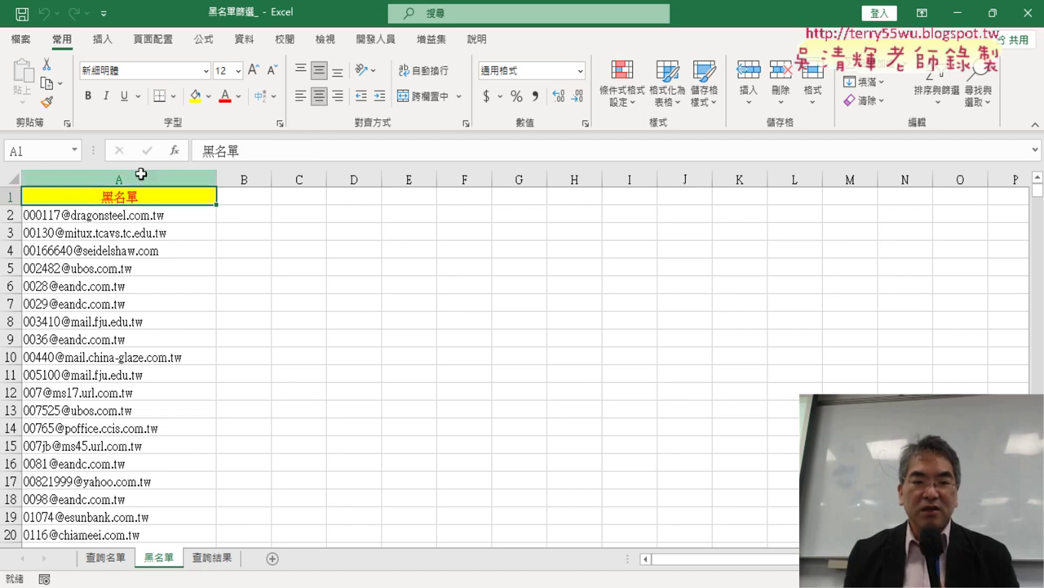
On 查詢名單, find the list's true end at row 5580, past blank row 1001.
{"action": "left_click", "coordinate": [112, 561]}
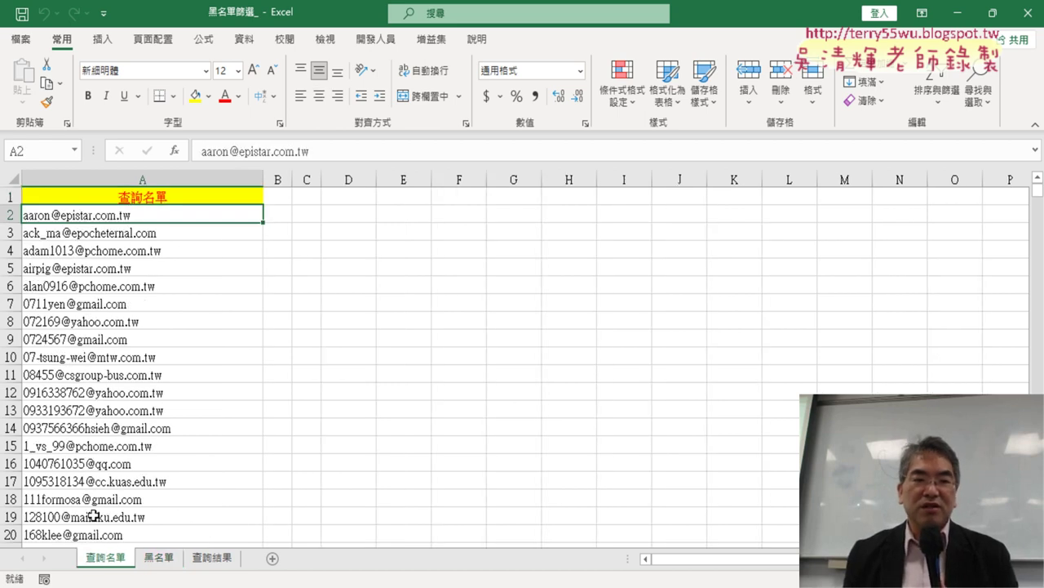
{"action": "left_click", "coordinate": [191, 195]}
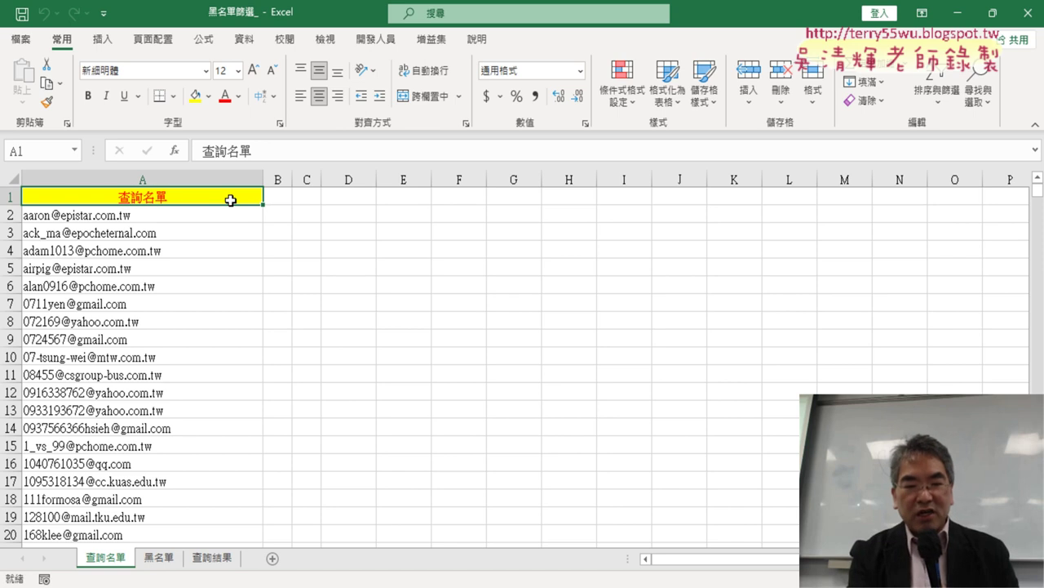
{"action": "key", "text": "ctrl+Down"}
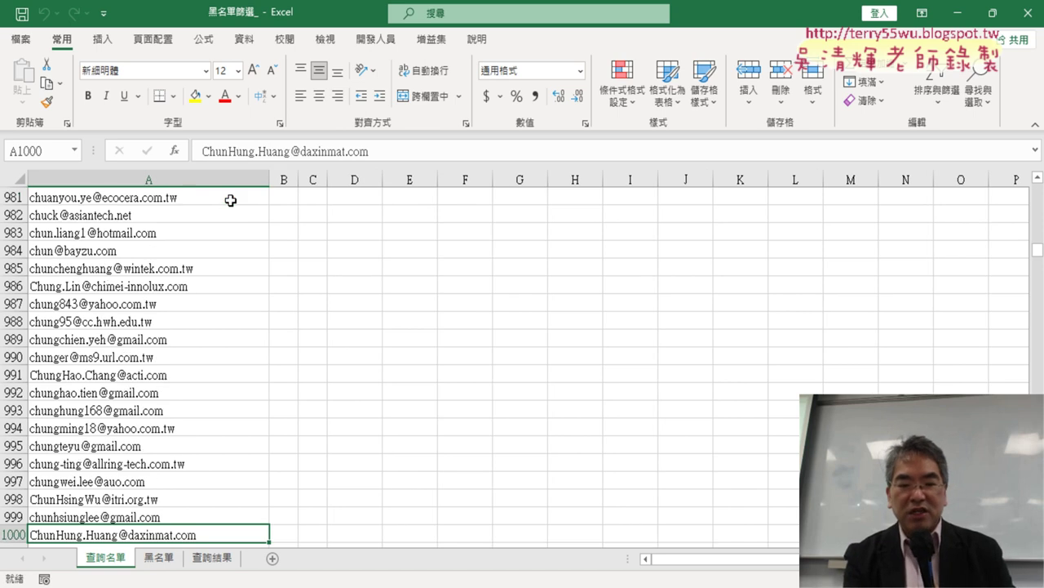
{"action": "key", "text": "Down"}
{"action": "key", "text": "Down"}
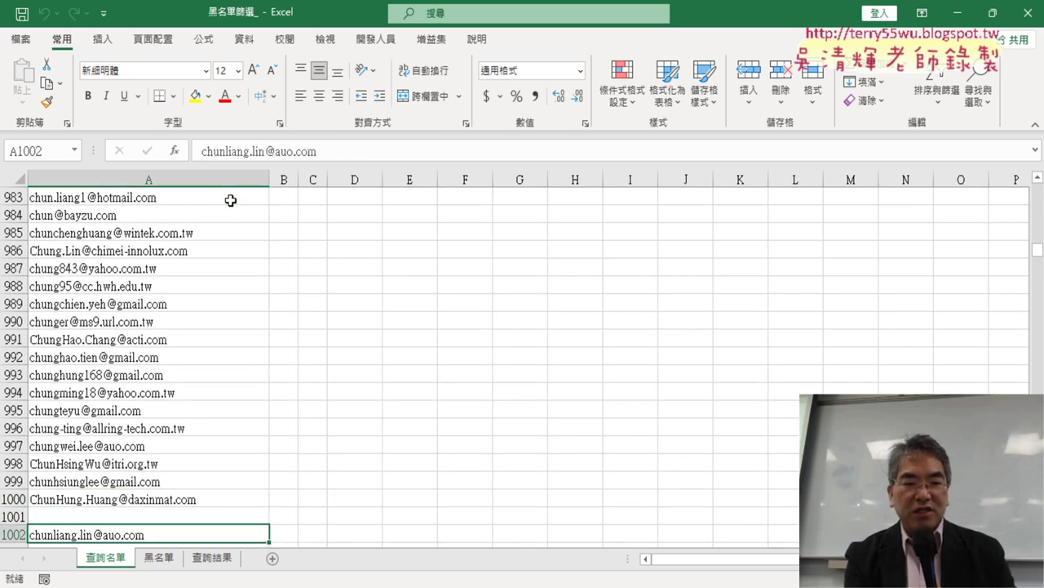
{"action": "key", "text": "Up"}
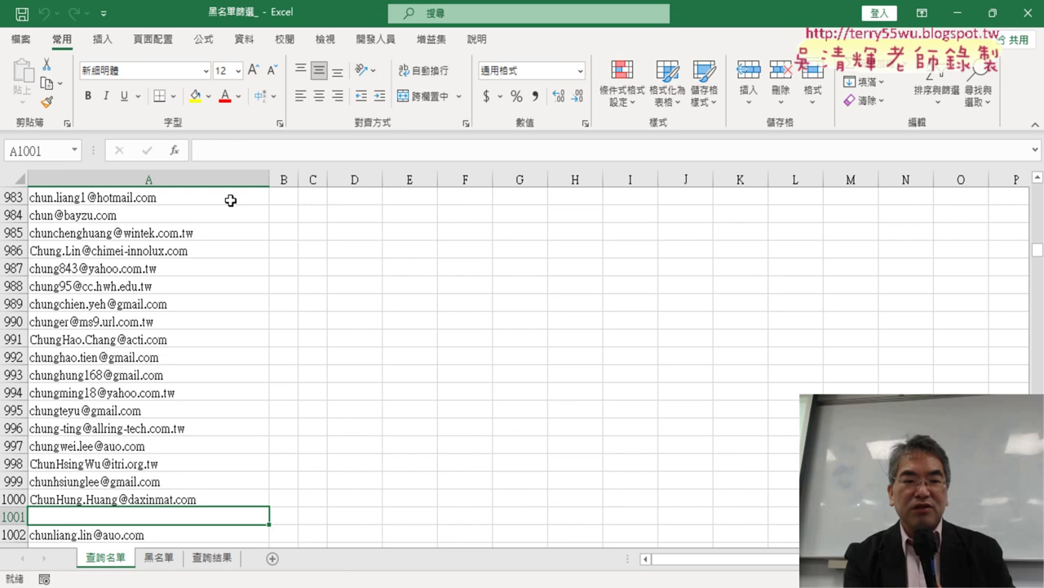
{"action": "key", "text": "Up"}
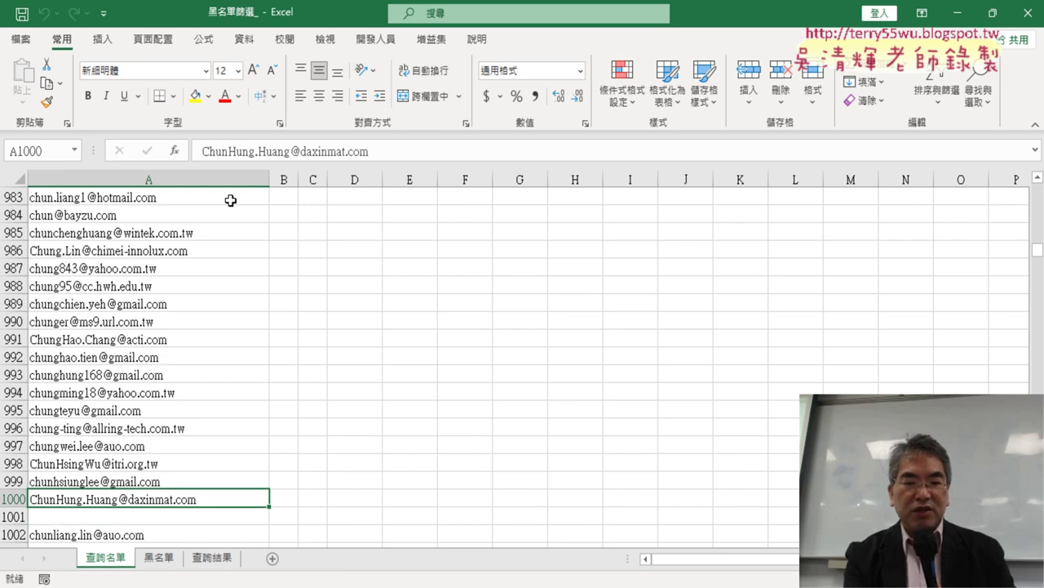
{"action": "key", "text": "ctrl+Down"}
{"action": "key", "text": "ctrl+Down"}
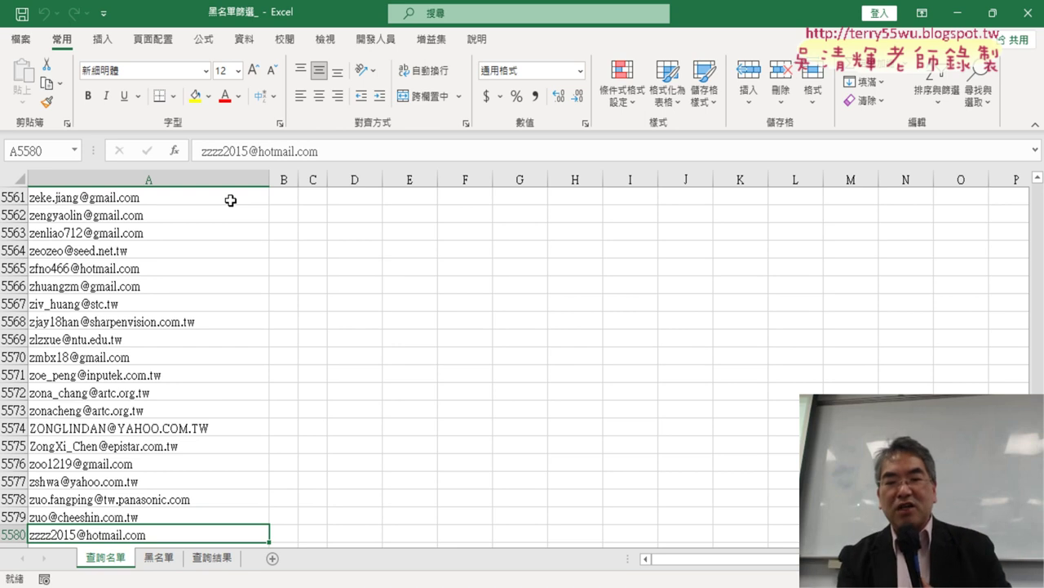
{"action": "key", "text": "ctrl+Up"}
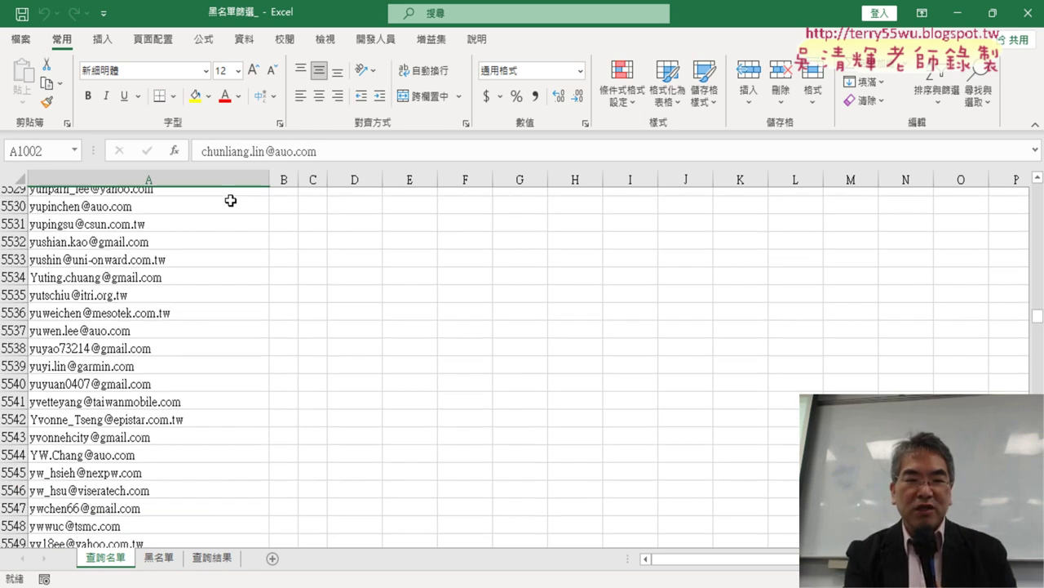
{"action": "key", "text": "ctrl+Up"}
{"action": "key", "text": "ctrl+Up"}
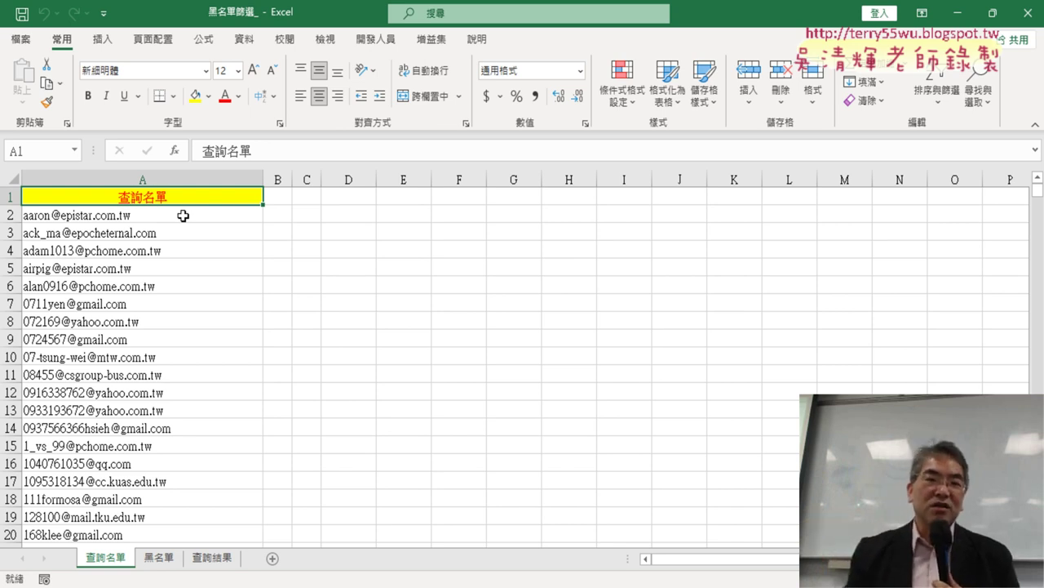
Select B2 and open Insert Function on the 統計 category.
{"action": "left_click", "coordinate": [274, 216]}
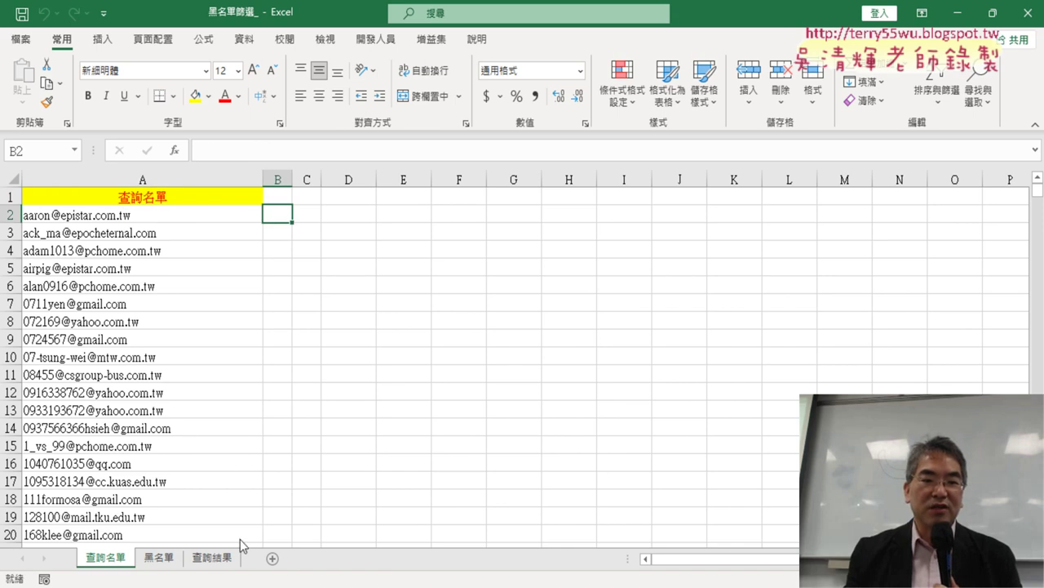
{"action": "left_click", "coordinate": [176, 152]}
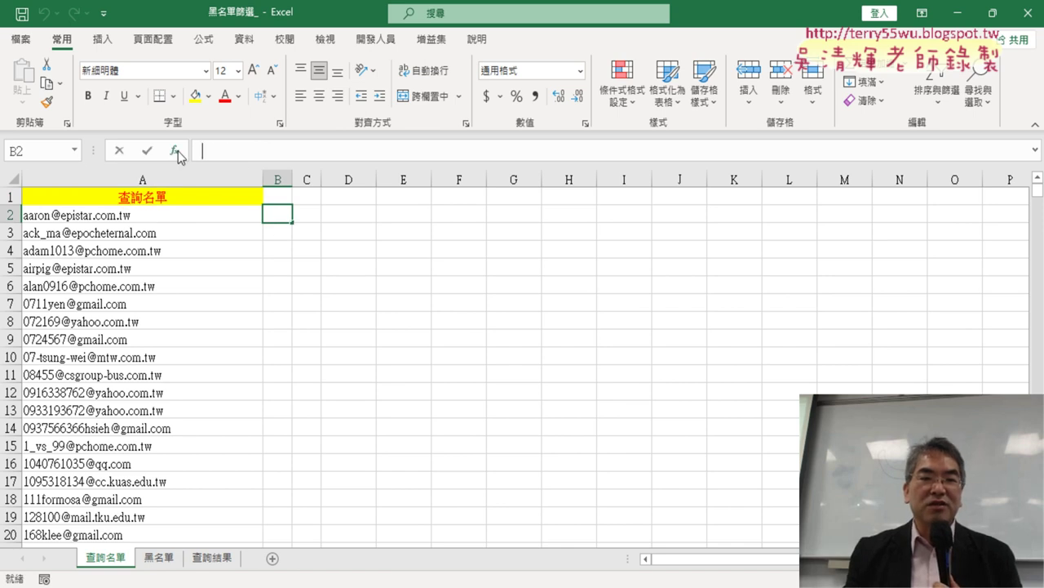
{"action": "left_click_drag", "start_coordinate": [486, 128], "coordinate": [596, 84]}
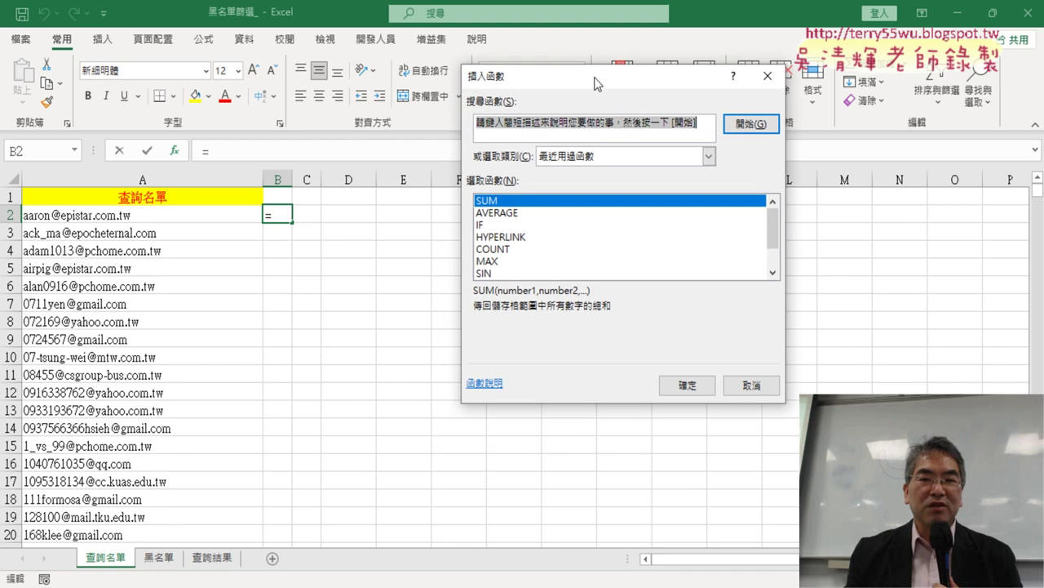
{"action": "left_click", "coordinate": [617, 156]}
{"action": "left_click", "coordinate": [572, 233]}
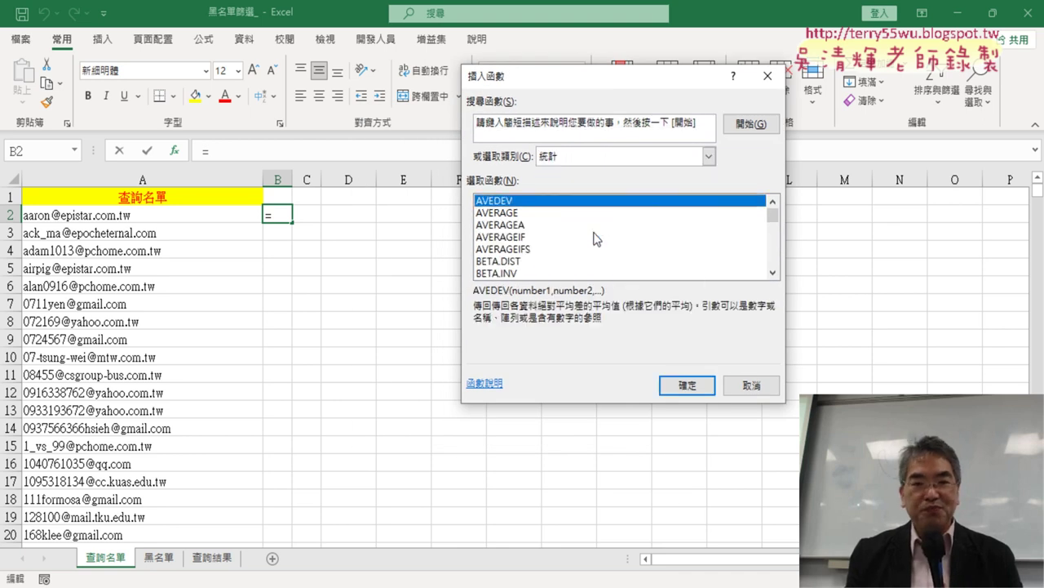
Choose COUNTIF from the statistical list and open its arguments dialog.
{"action": "left_click", "coordinate": [773, 274]}
{"action": "left_click", "coordinate": [773, 274]}
{"action": "left_click", "coordinate": [772, 274]}
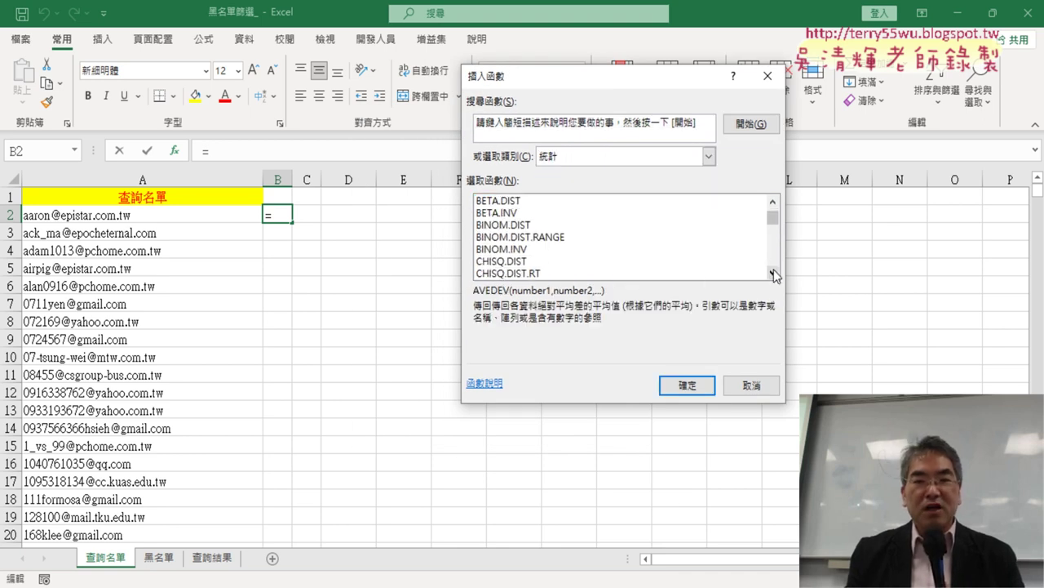
{"action": "left_click", "coordinate": [772, 273]}
{"action": "left_click", "coordinate": [773, 273]}
{"action": "left_click", "coordinate": [773, 274]}
{"action": "left_click", "coordinate": [772, 274]}
{"action": "left_click", "coordinate": [773, 274]}
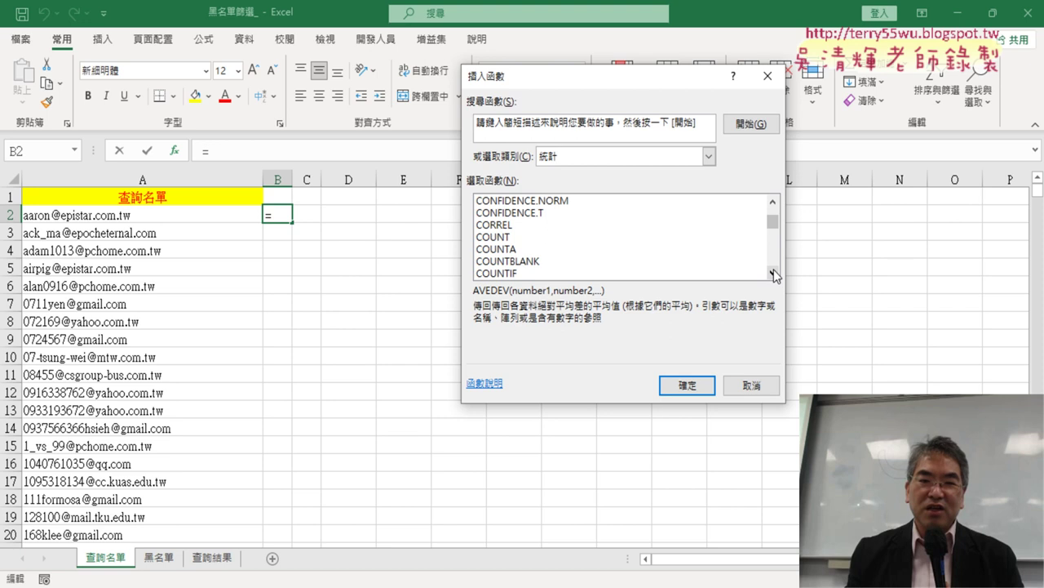
{"action": "left_click", "coordinate": [772, 274]}
{"action": "left_click", "coordinate": [773, 273]}
{"action": "left_click", "coordinate": [522, 251]}
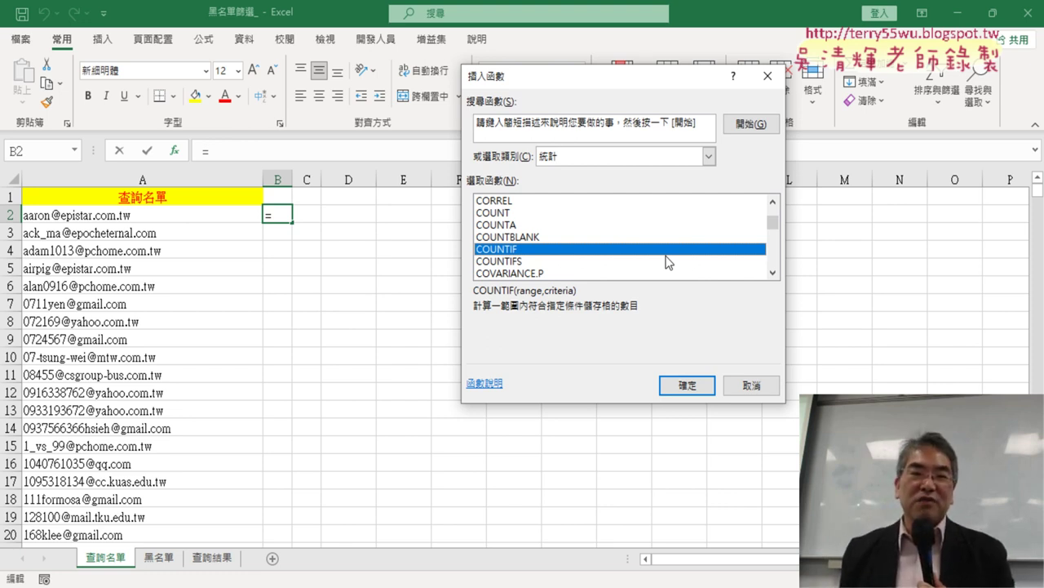
{"action": "left_click", "coordinate": [696, 394]}
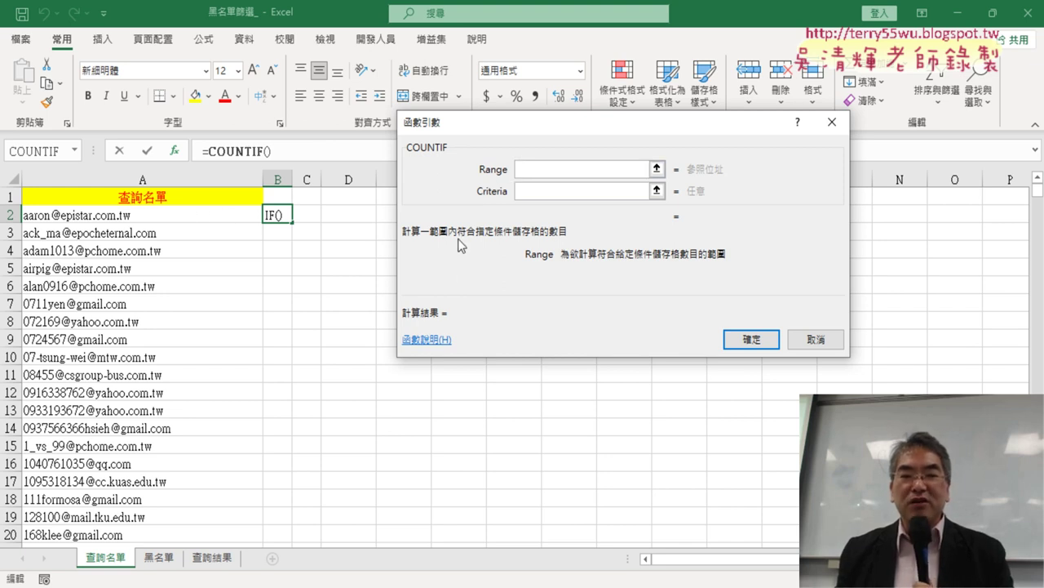
Set COUNTIF's Range to 黑名單!A$2:A$22223, the blacklist column with absolute rows.
{"action": "left_click", "coordinate": [158, 558]}
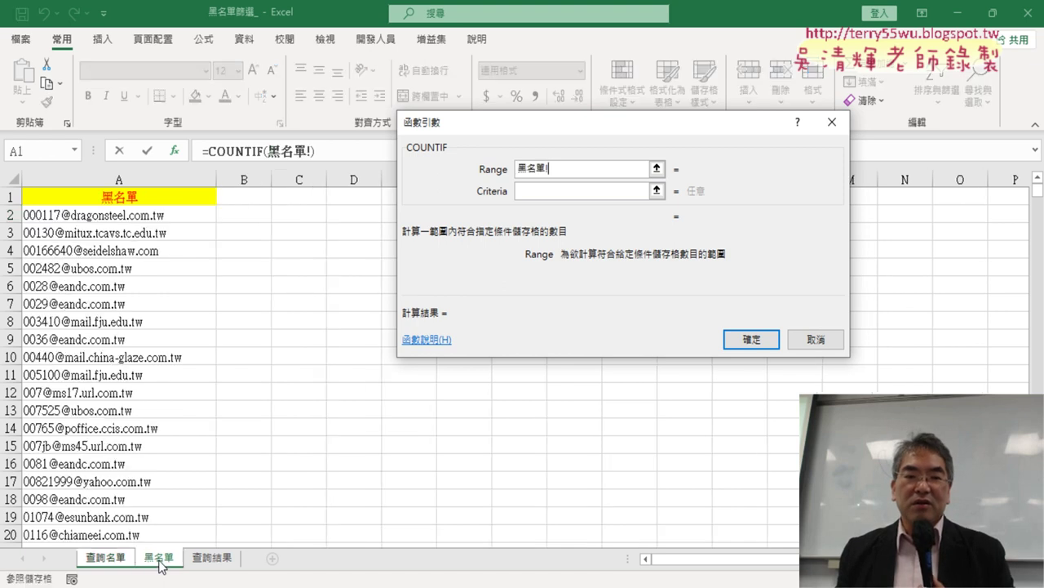
{"action": "left_click", "coordinate": [189, 219]}
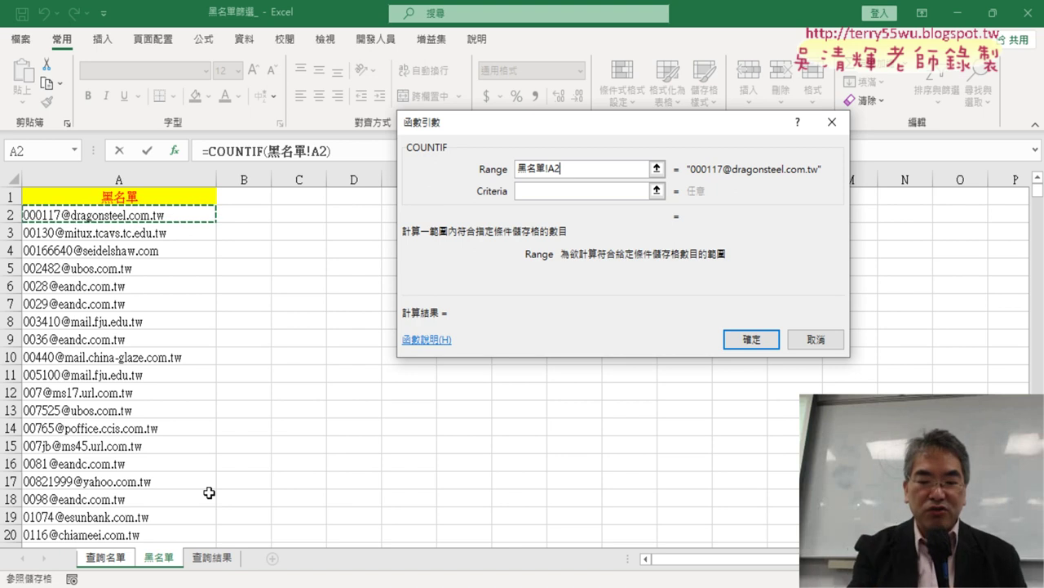
{"action": "key", "text": "ctrl+shift+Down"}
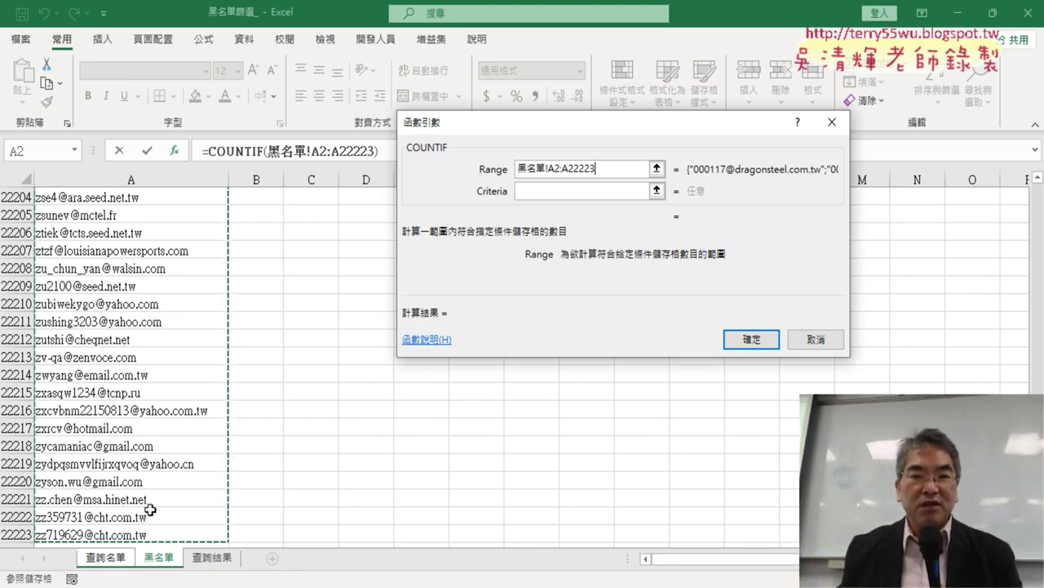
{"action": "left_click", "coordinate": [556, 167]}
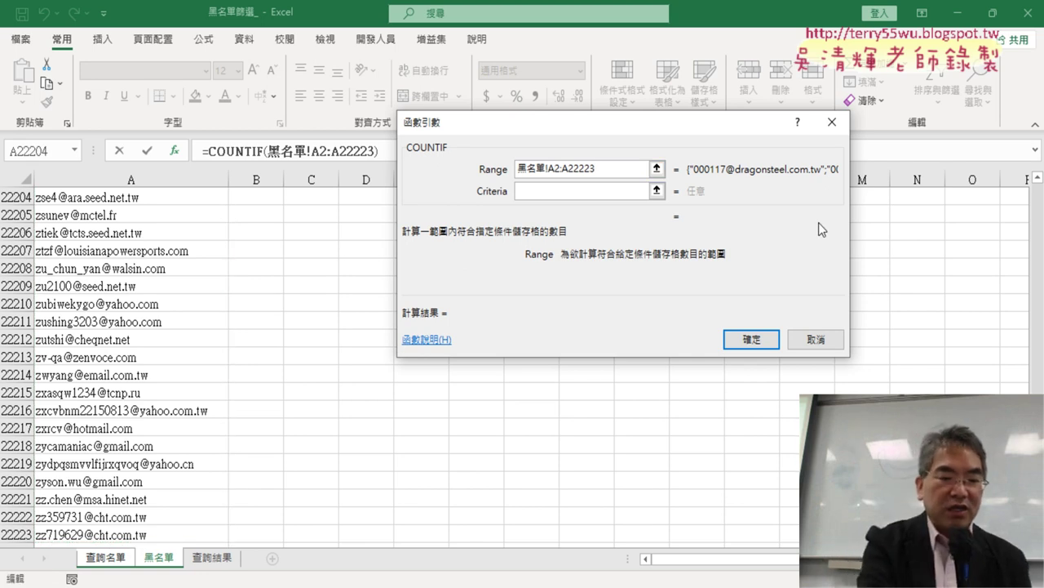
{"action": "type", "text": "$"}
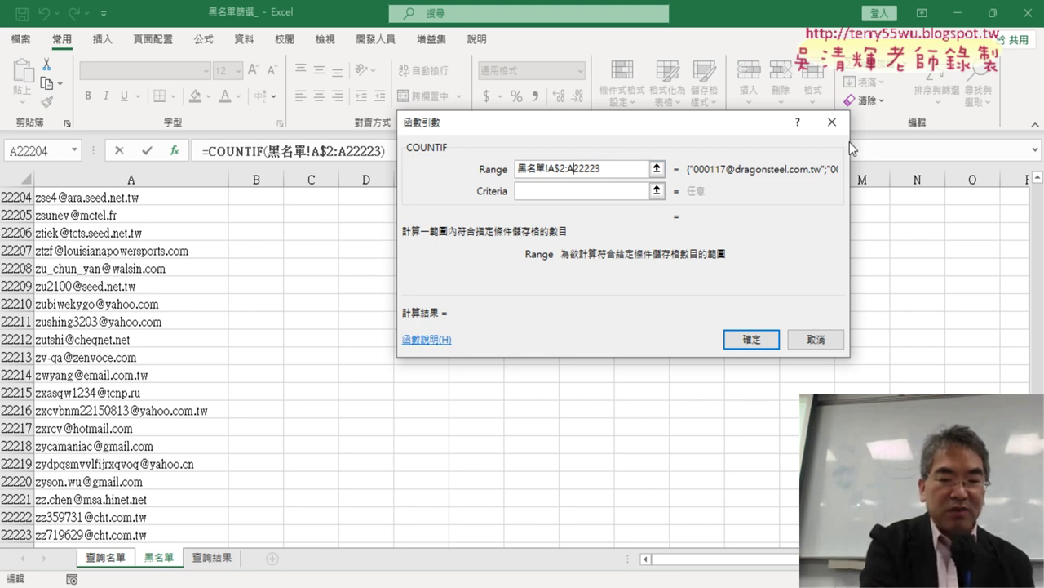
{"action": "type", "text": "$"}
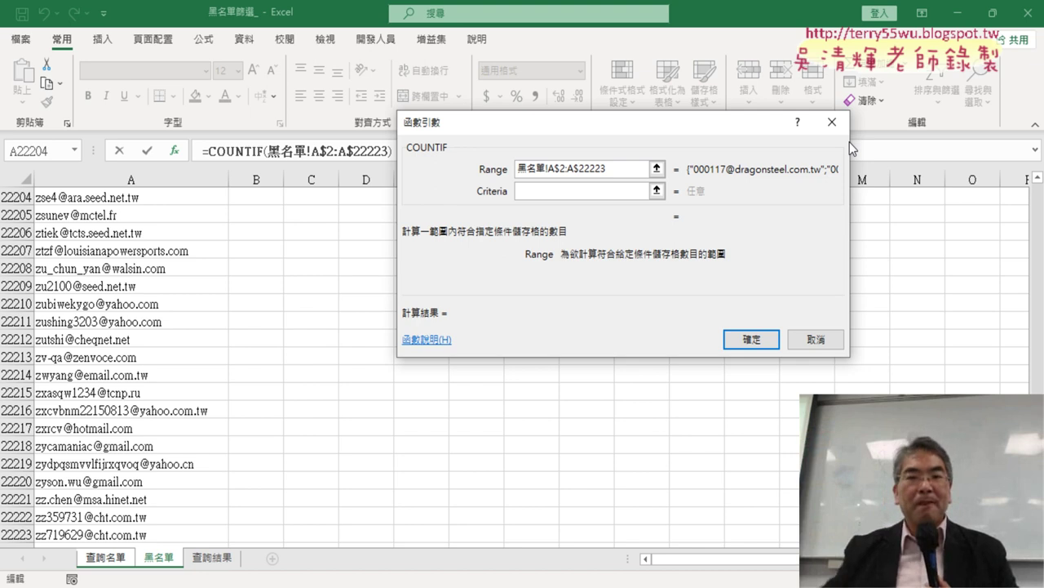
Set the COUNTIF criteria to A2 and commit =COUNTIF(黑名單!A$2:A$22223,A2) in B2.
{"action": "left_click", "coordinate": [598, 192]}
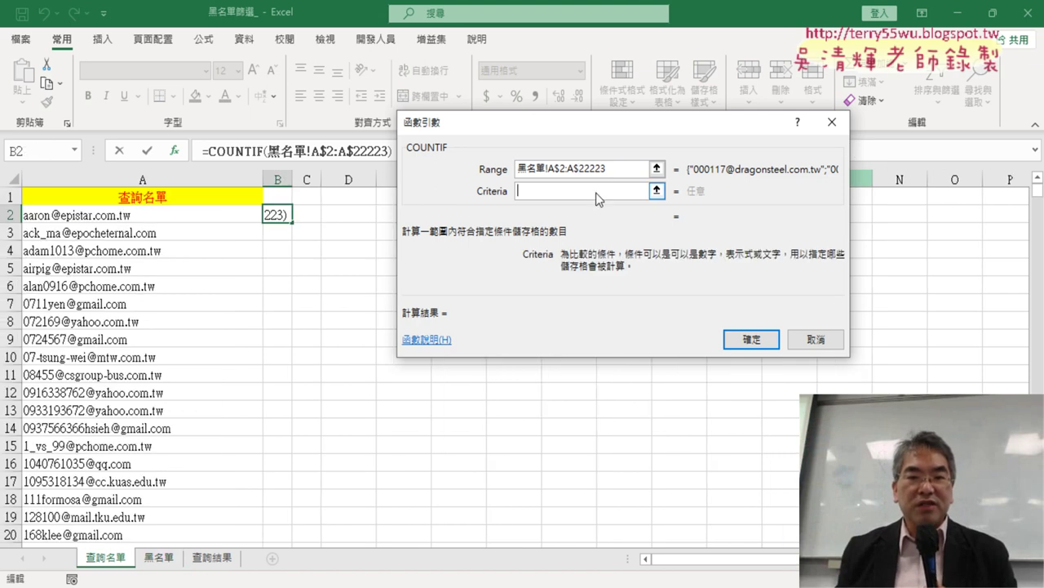
{"action": "left_click", "coordinate": [206, 215]}
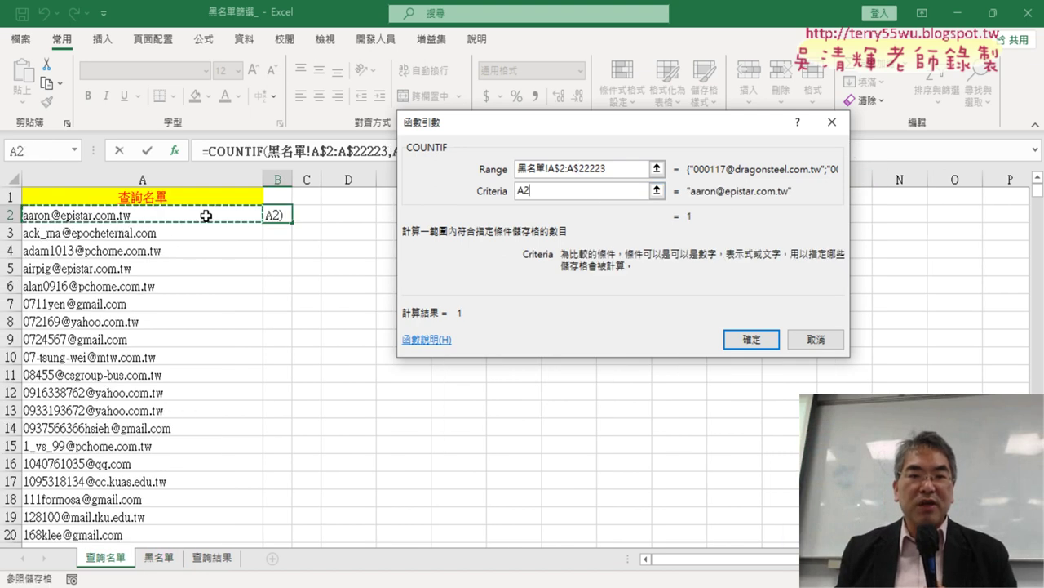
{"action": "left_click", "coordinate": [543, 190]}
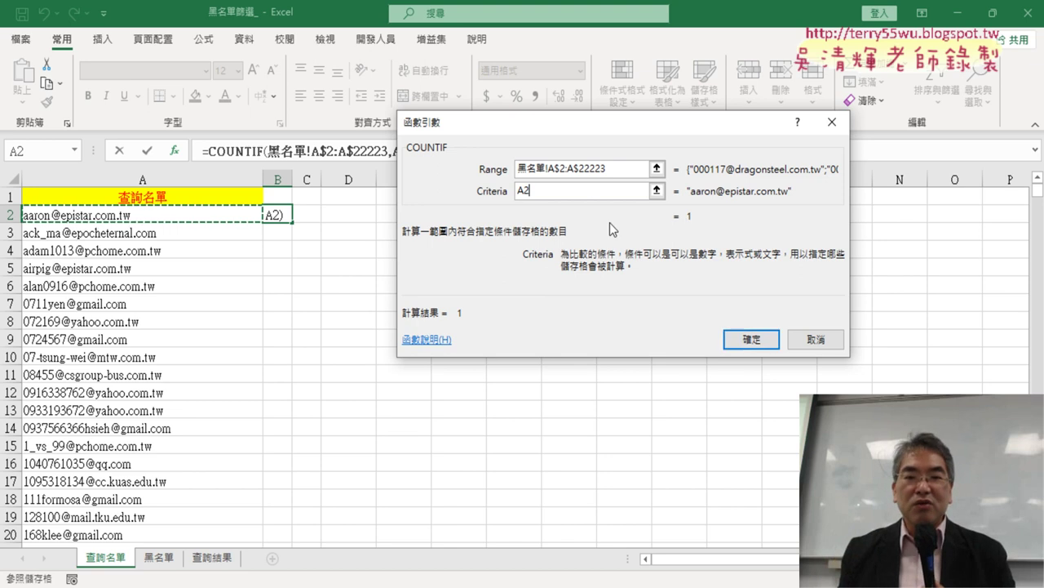
{"action": "left_click", "coordinate": [555, 168]}
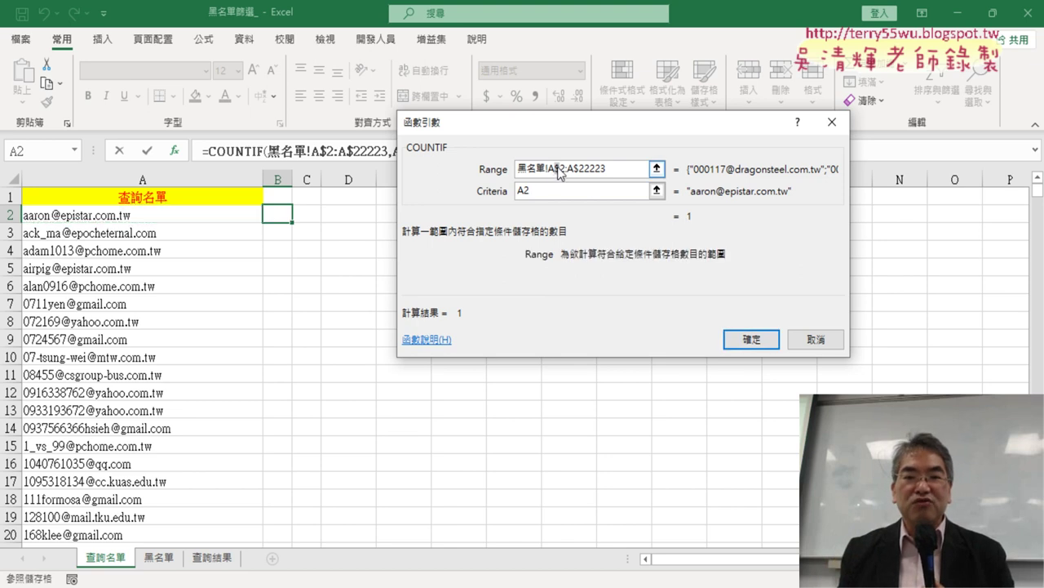
{"action": "left_click", "coordinate": [751, 339]}
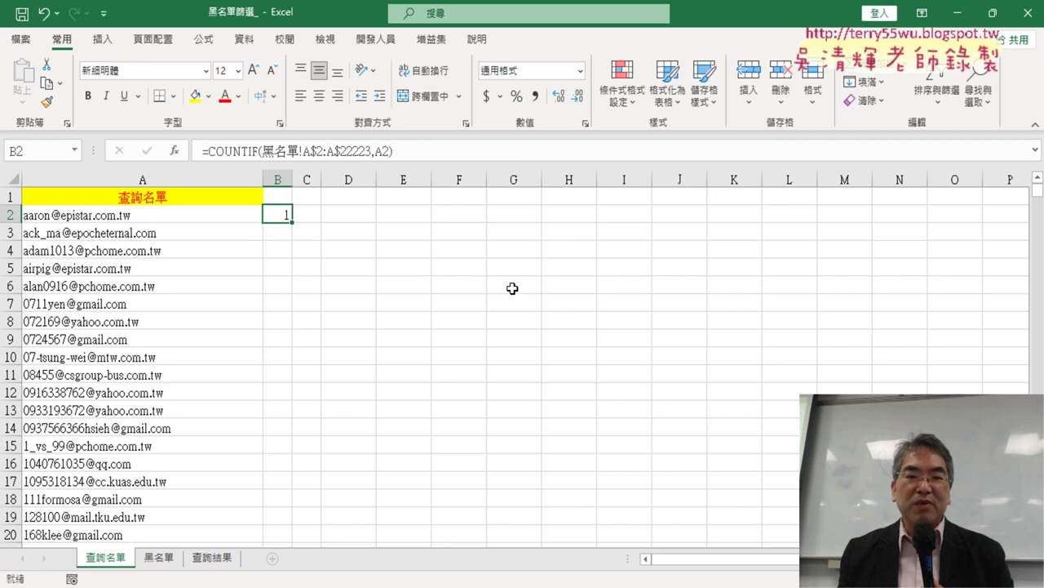
Fill B2's COUNTIF formula down column B and scan the 1/0 results.
{"action": "double_click", "coordinate": [293, 222]}
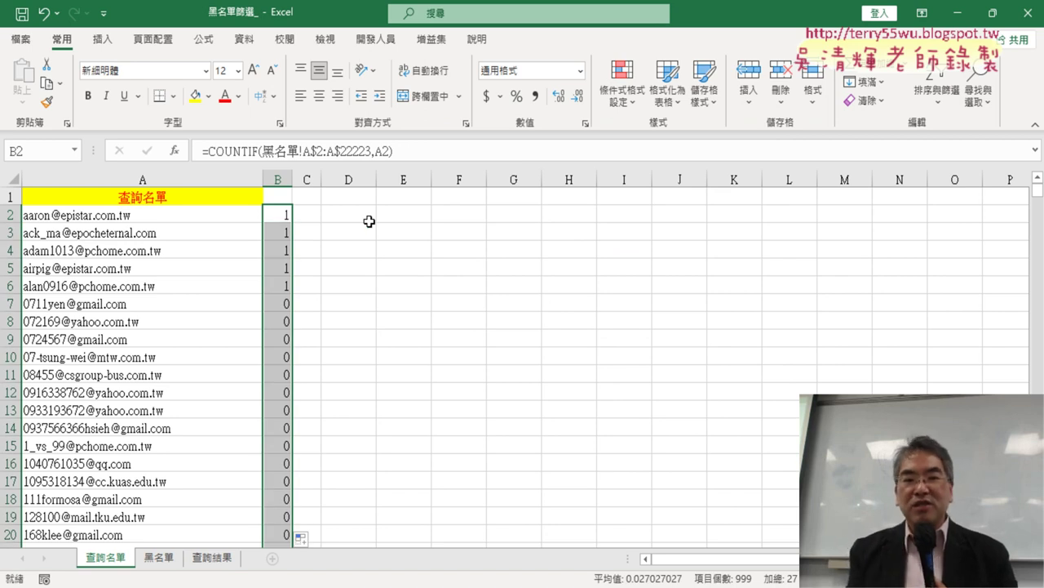
{"action": "scroll", "coordinate": [340, 315], "scroll_direction": "down", "scroll_amount": 3}
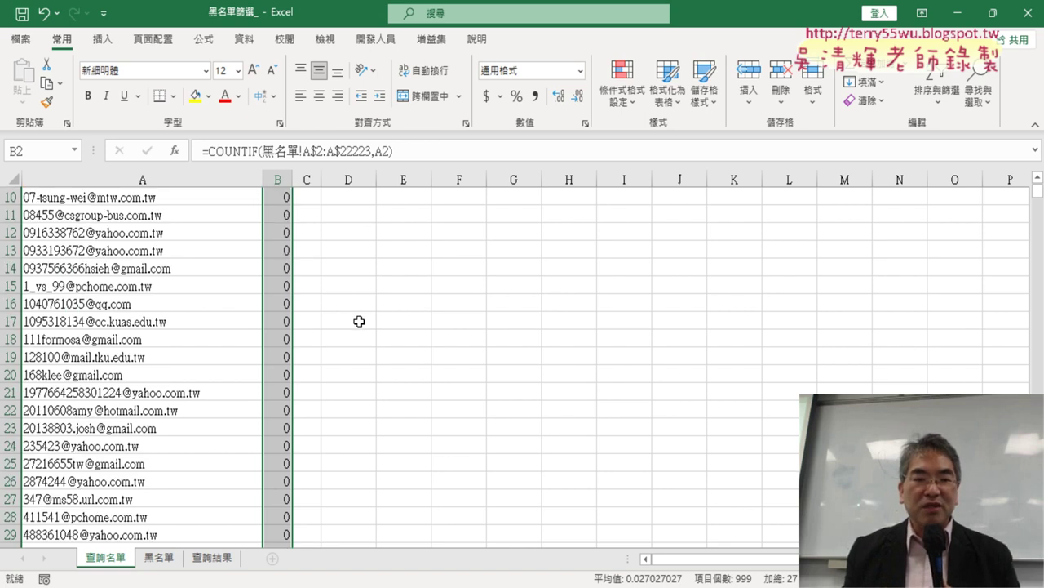
{"action": "scroll", "coordinate": [359, 256], "scroll_direction": "down", "scroll_amount": 7}
{"action": "scroll", "coordinate": [359, 321], "scroll_direction": "down", "scroll_amount": 7}
{"action": "scroll", "coordinate": [359, 321], "scroll_direction": "up", "scroll_amount": 2}
{"action": "scroll", "coordinate": [361, 319], "scroll_direction": "up", "scroll_amount": 10}
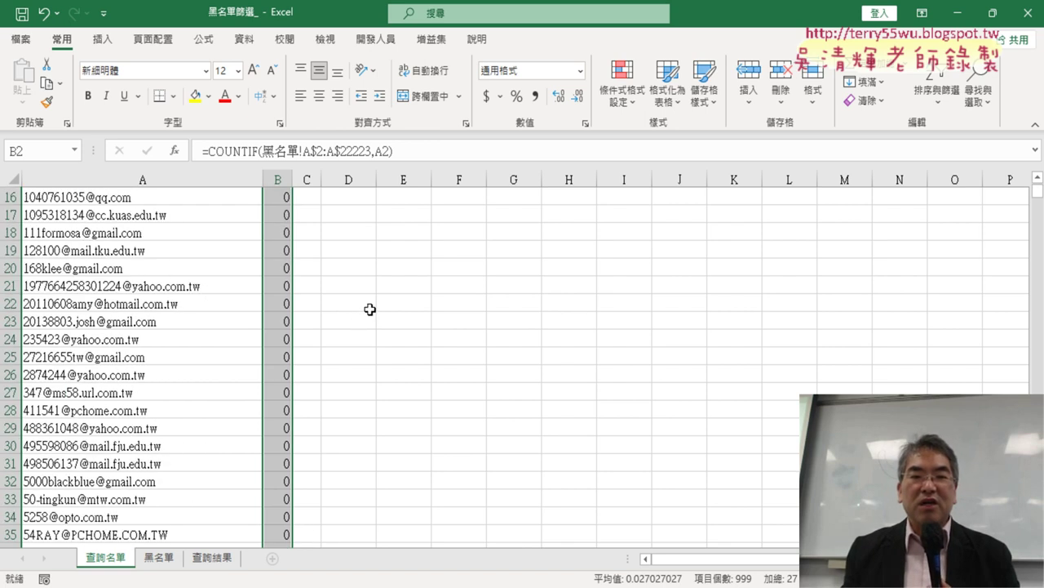
{"action": "scroll", "coordinate": [368, 308], "scroll_direction": "up", "scroll_amount": 5}
Review B2's COUNTIF range reference without changing it, then go to the 黑名單 sheet.
{"action": "left_click", "coordinate": [284, 214]}
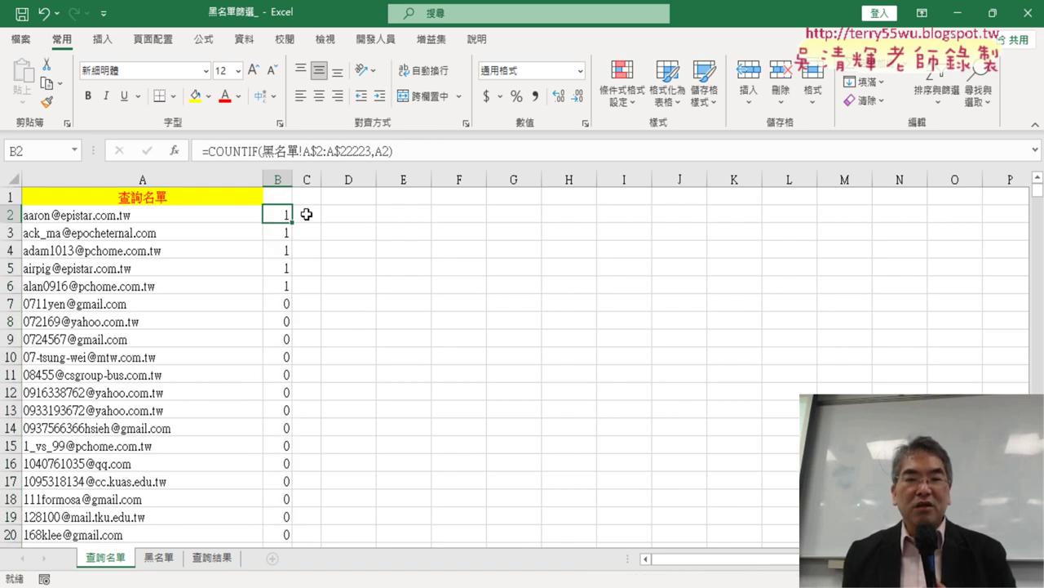
{"action": "left_click", "coordinate": [240, 146]}
{"action": "left_click", "coordinate": [173, 150]}
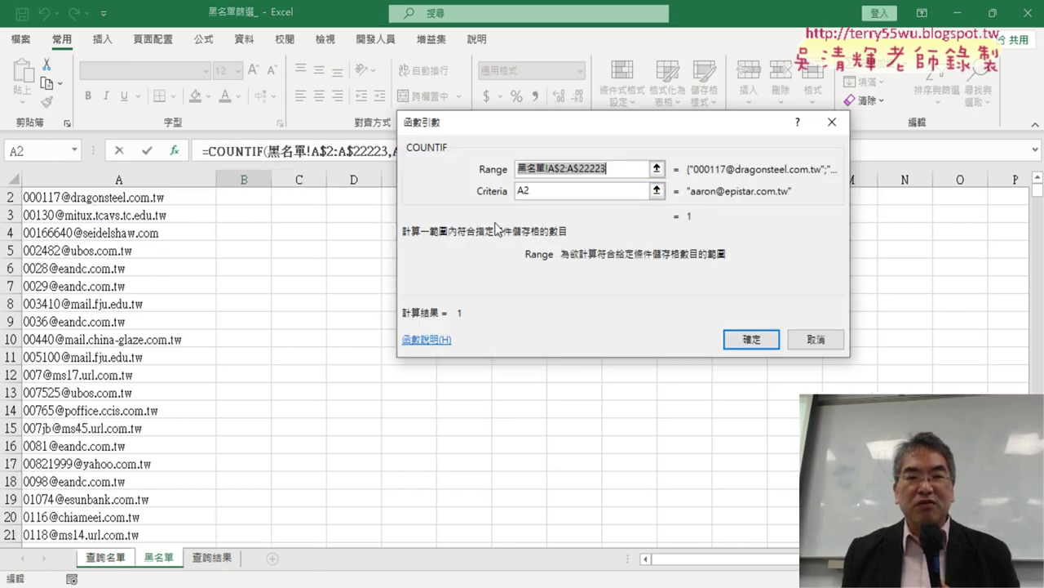
{"action": "left_click", "coordinate": [547, 168]}
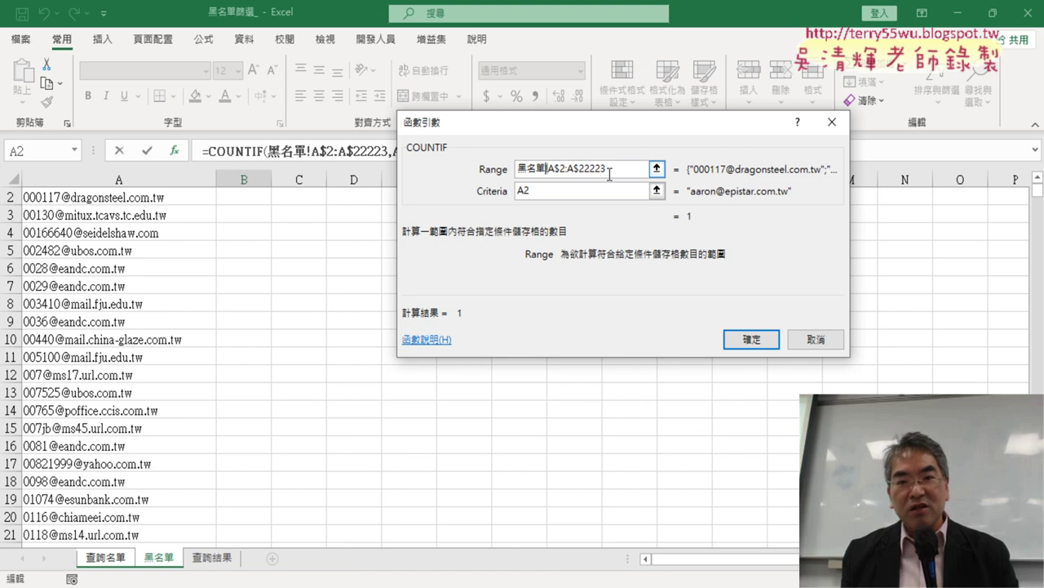
{"action": "left_click_drag", "start_coordinate": [611, 168], "coordinate": [567, 169]}
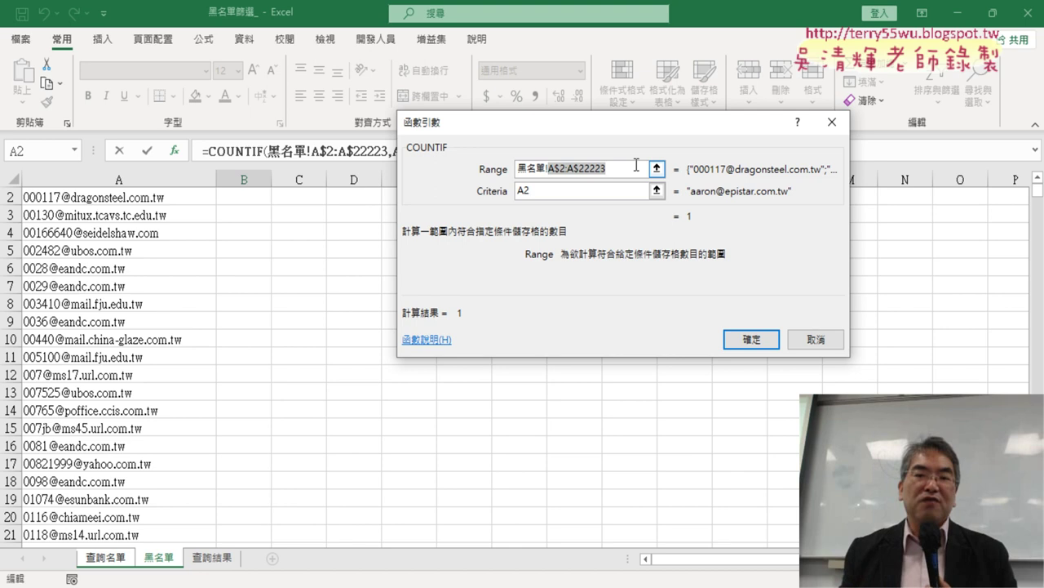
{"action": "left_click", "coordinate": [831, 343]}
{"action": "left_click", "coordinate": [158, 557]}
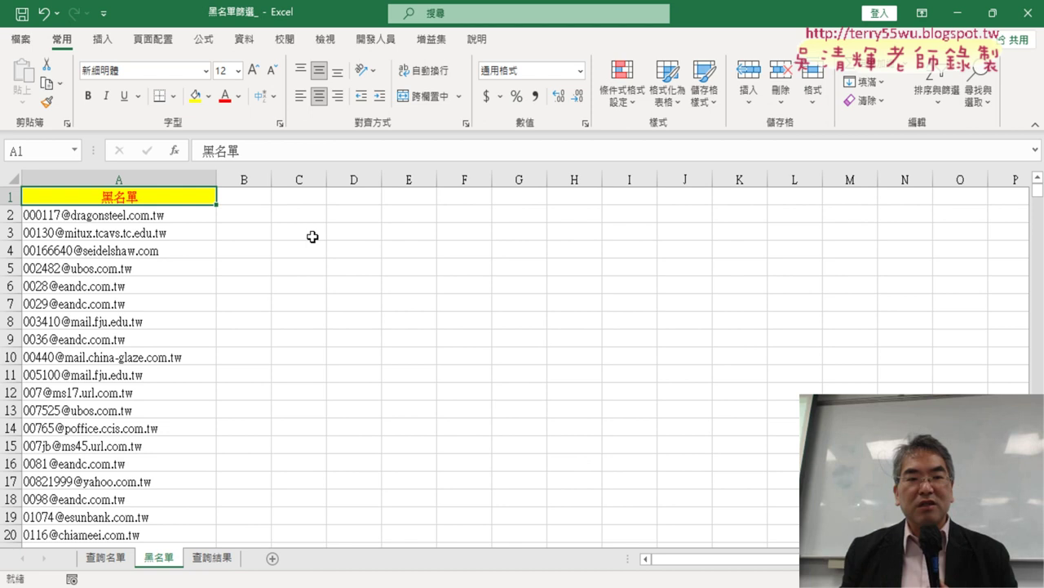
{"action": "left_click", "coordinate": [195, 218]}
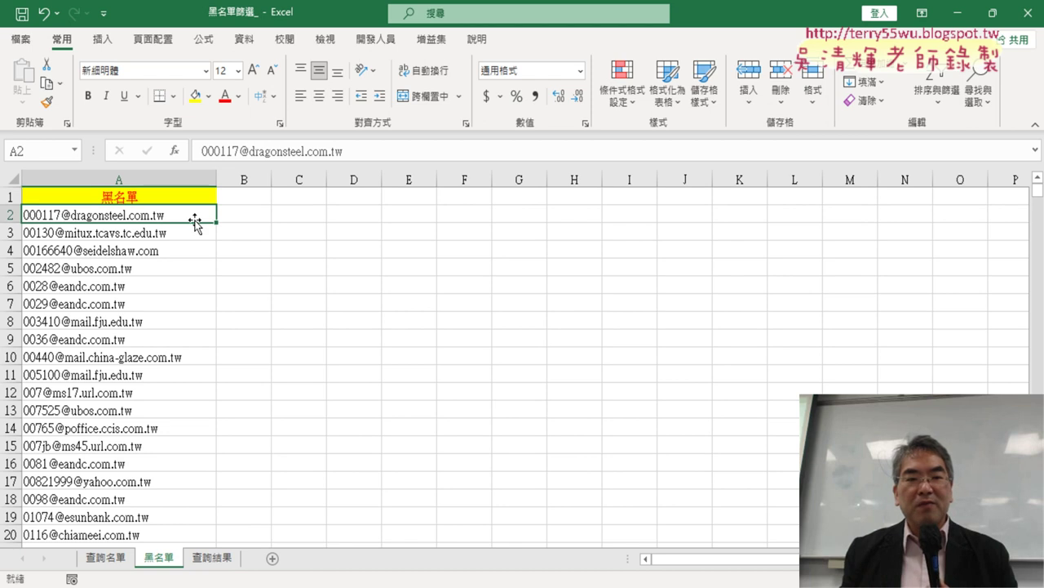
{"action": "left_click", "coordinate": [129, 198]}
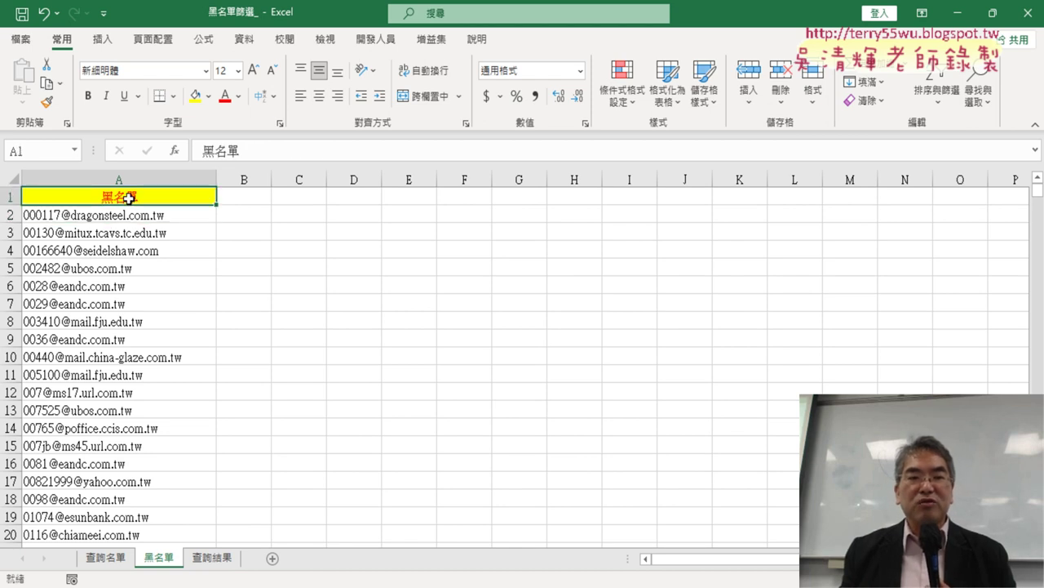
{"action": "double_click", "coordinate": [249, 156]}
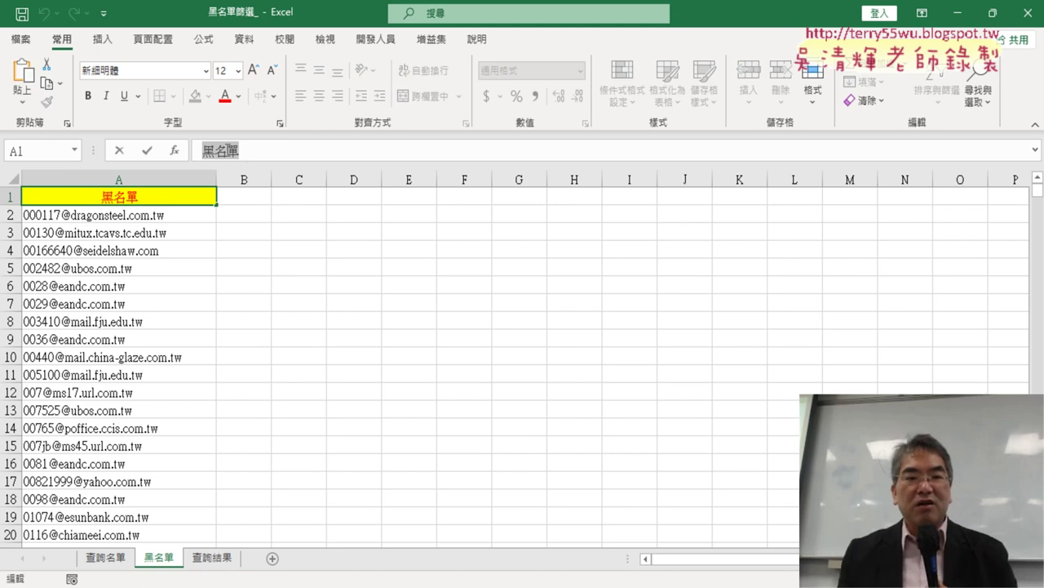
{"action": "left_click", "coordinate": [193, 216]}
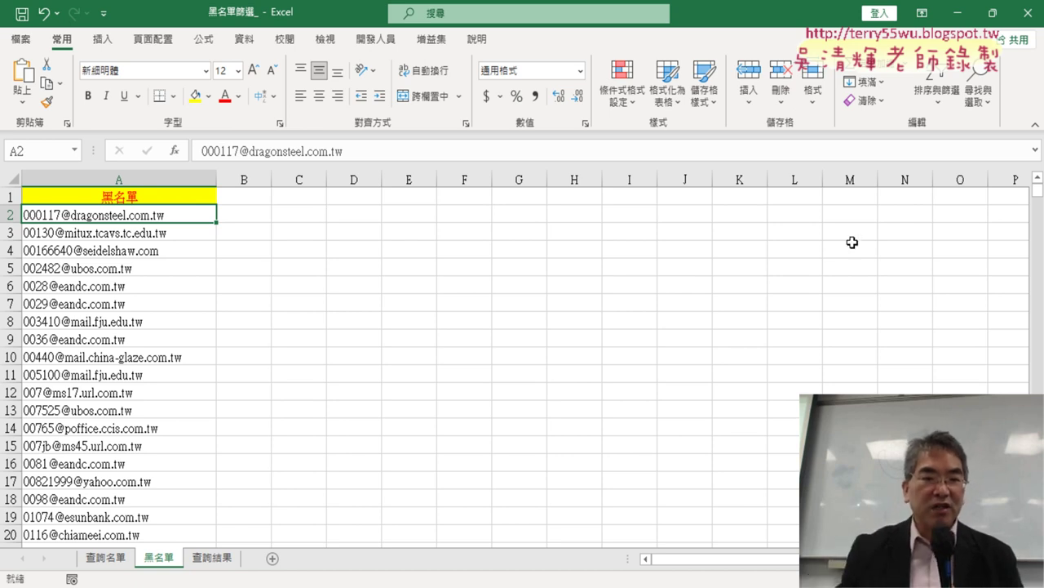
{"action": "left_click", "coordinate": [359, 479]}
{"action": "left_click", "coordinate": [178, 215]}
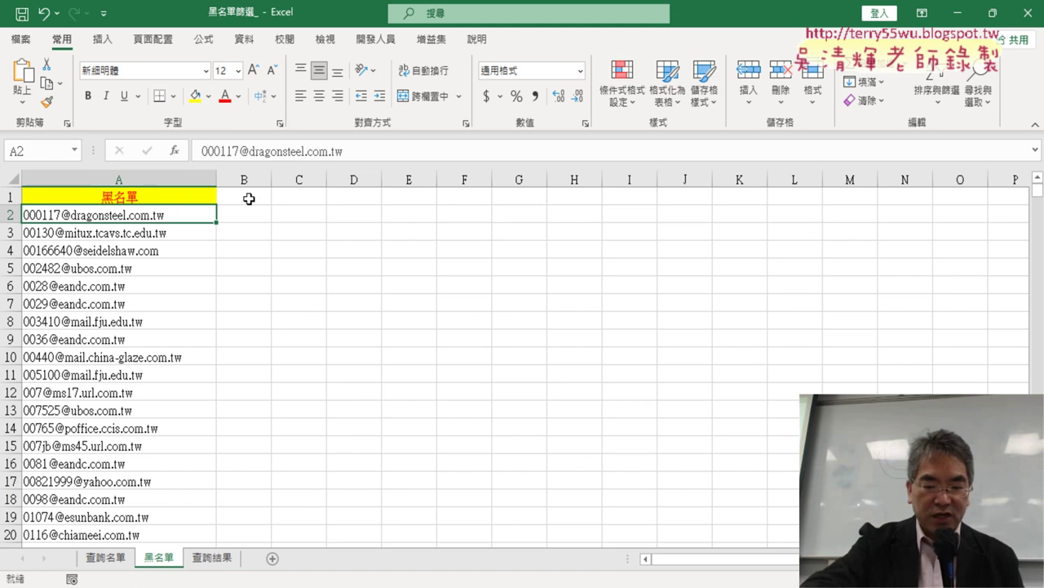
Select the e-mails from A2 to A22223 and name the range 黑名單.
{"action": "key", "text": "ctrl+shift+Down"}
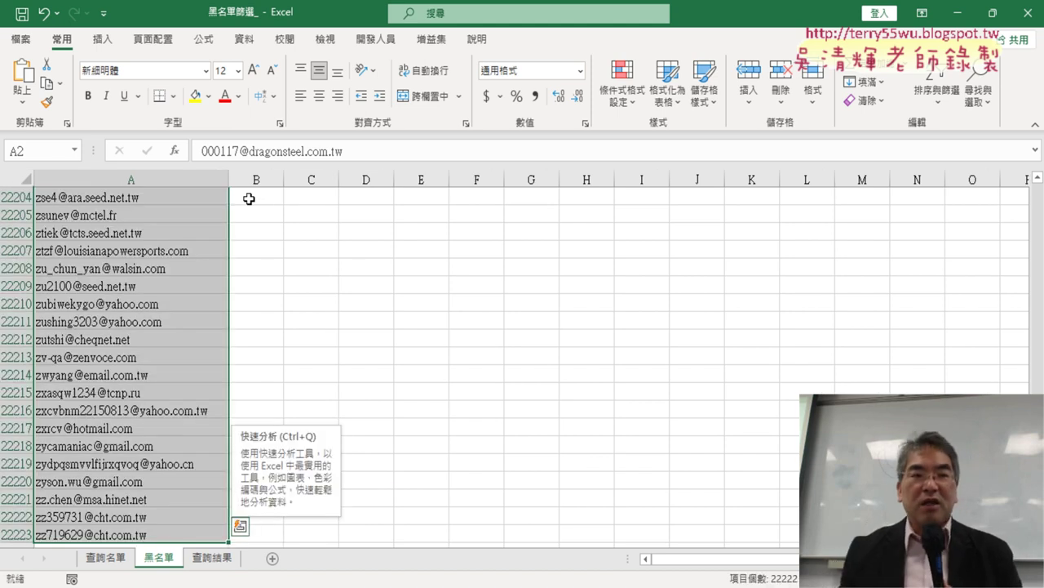
{"action": "left_click", "coordinate": [40, 152]}
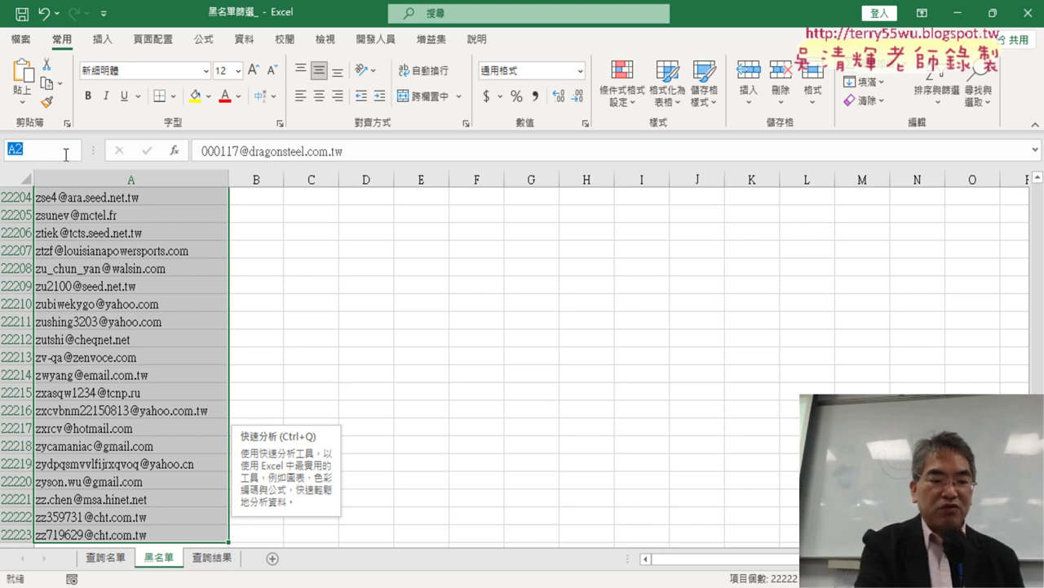
{"action": "type", "text": "黑名單"}
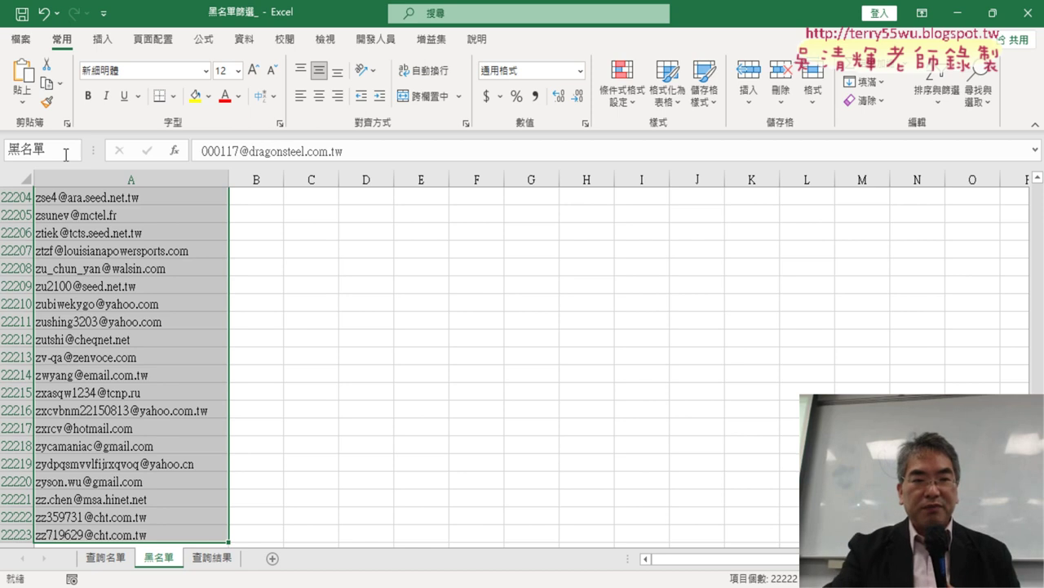
{"action": "key", "text": "Return"}
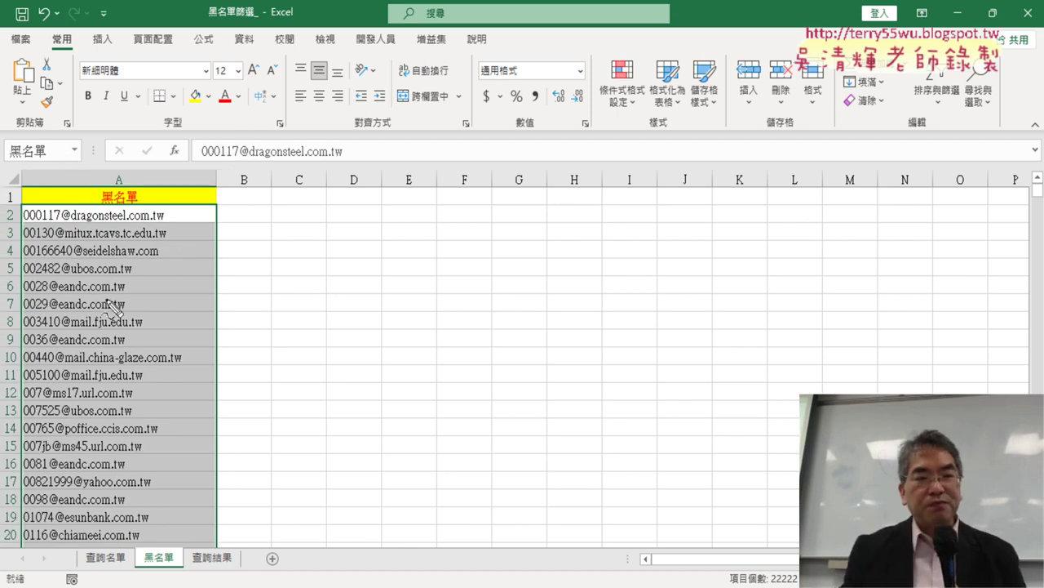
Pen-annotate the selected list and its new name 黑名單, then clear the marks.
{"action": "left_click_drag", "start_coordinate": [23, 528], "coordinate": [28, 516]}
{"action": "left_click_drag", "start_coordinate": [190, 362], "coordinate": [106, 155]}
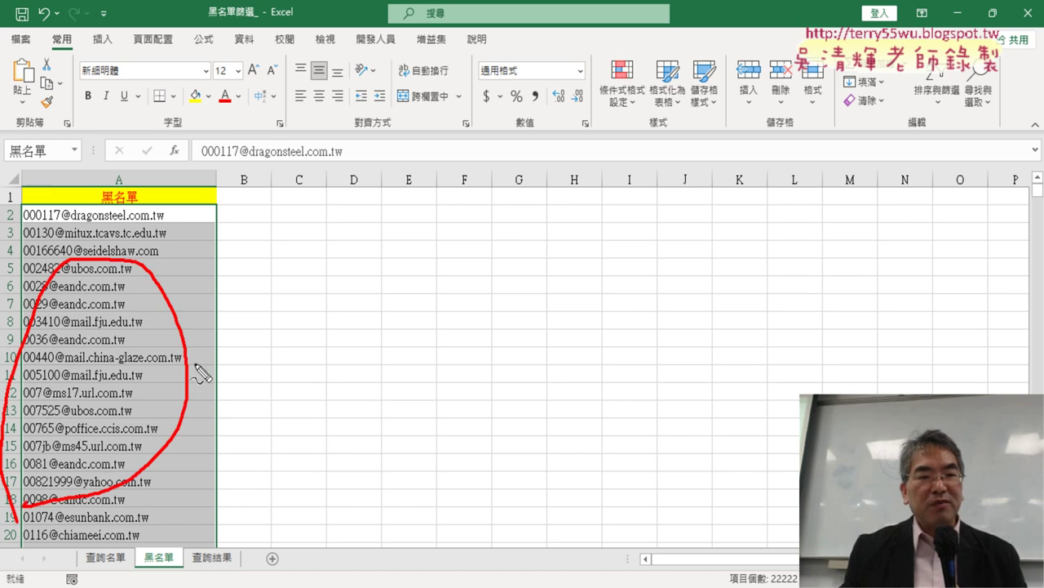
{"action": "left_click_drag", "start_coordinate": [28, 192], "coordinate": [62, 186]}
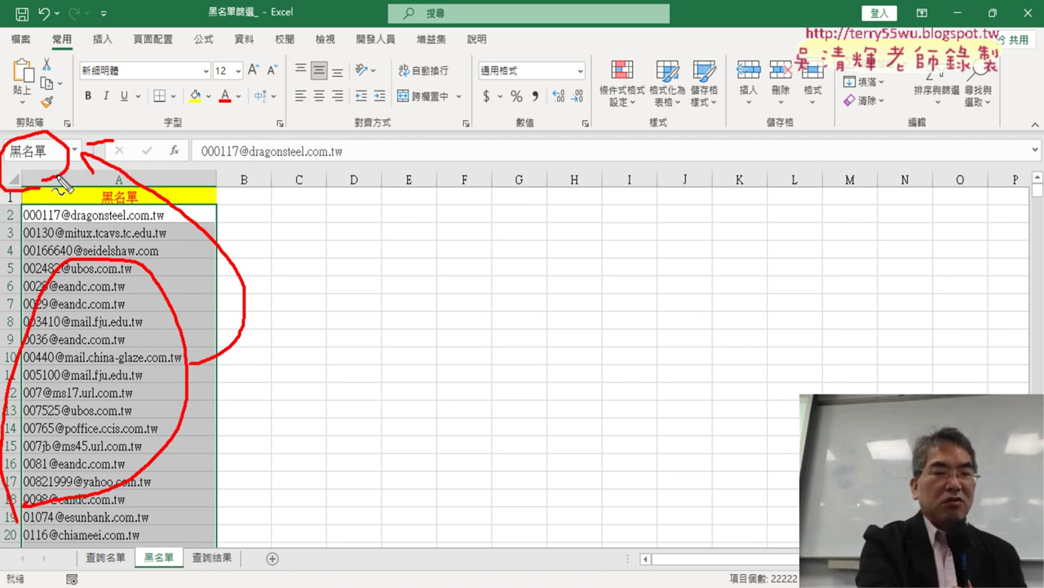
{"action": "key", "text": "Escape"}
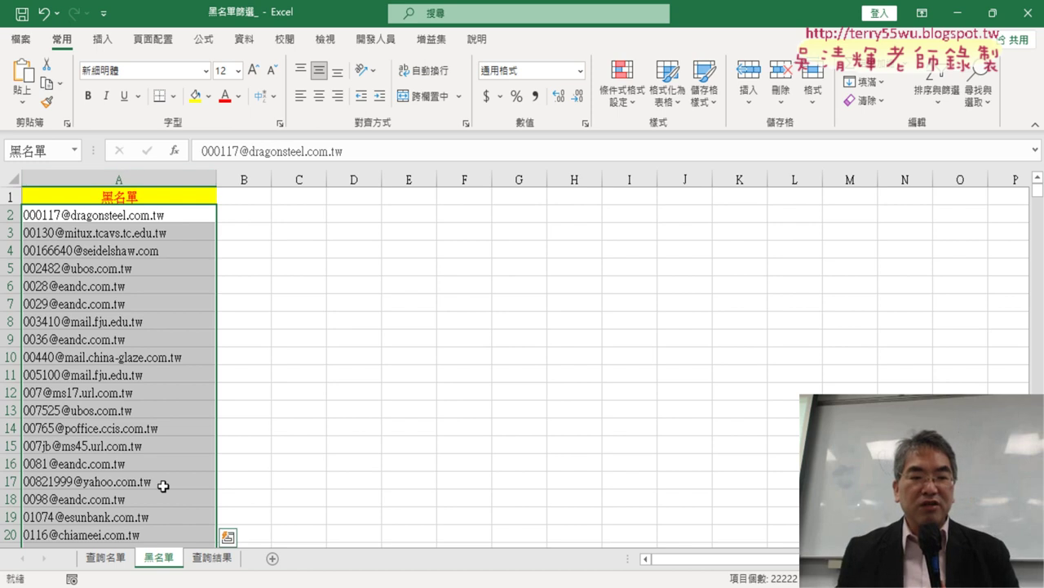
Swap B2's COUNTIF range for the named range 黑名單, giving =COUNTIF(黑名單,A2).
{"action": "left_click", "coordinate": [119, 557]}
{"action": "left_click", "coordinate": [244, 157]}
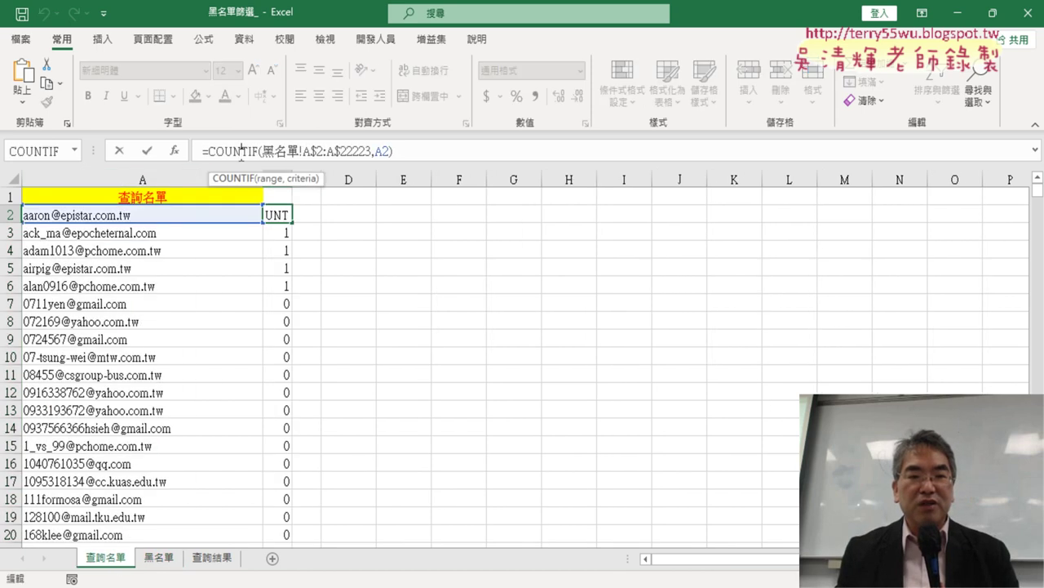
{"action": "left_click", "coordinate": [173, 151]}
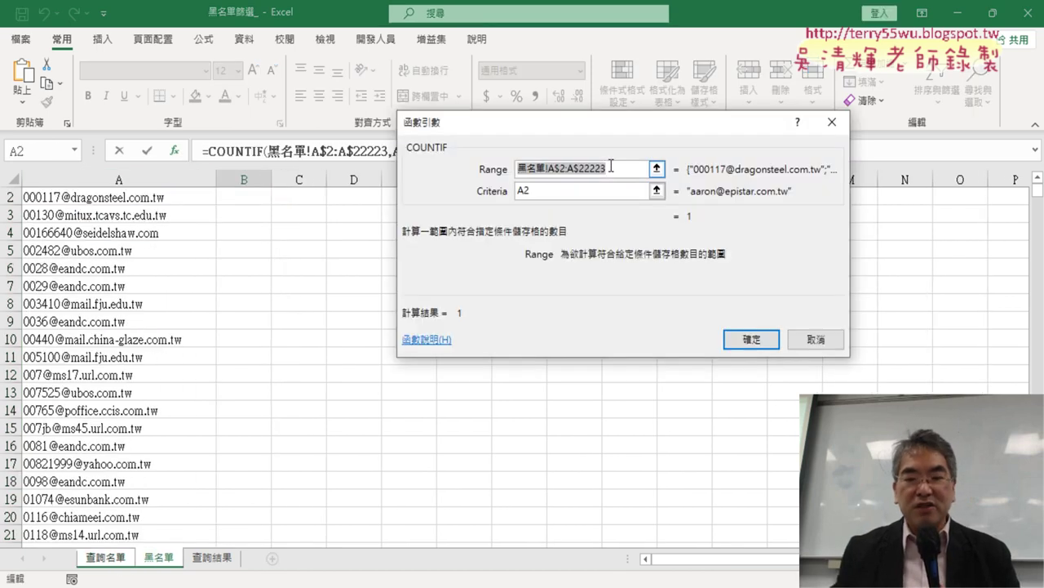
{"action": "key", "text": "BackSpace"}
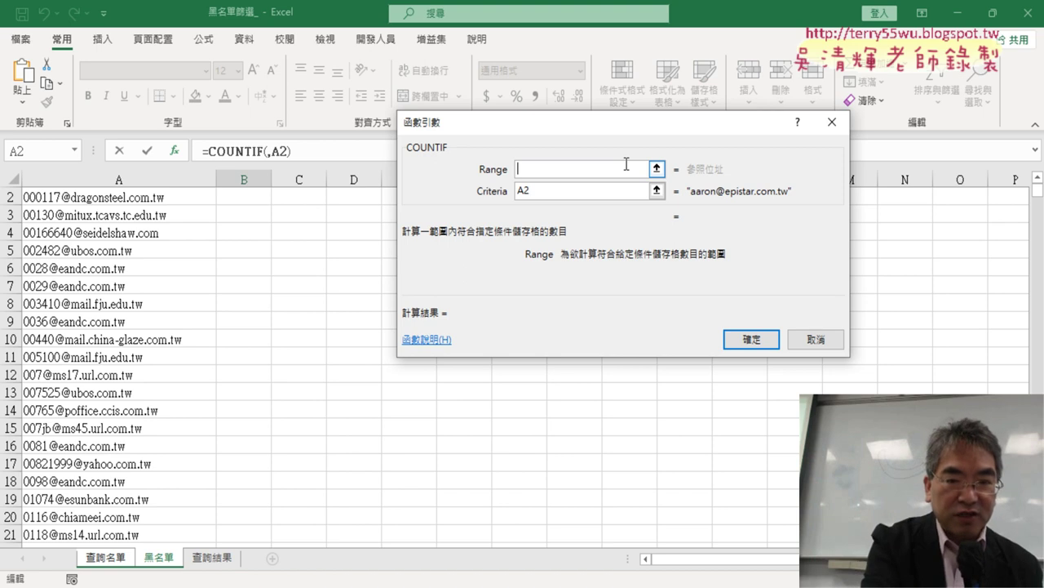
{"action": "key", "text": "F3"}
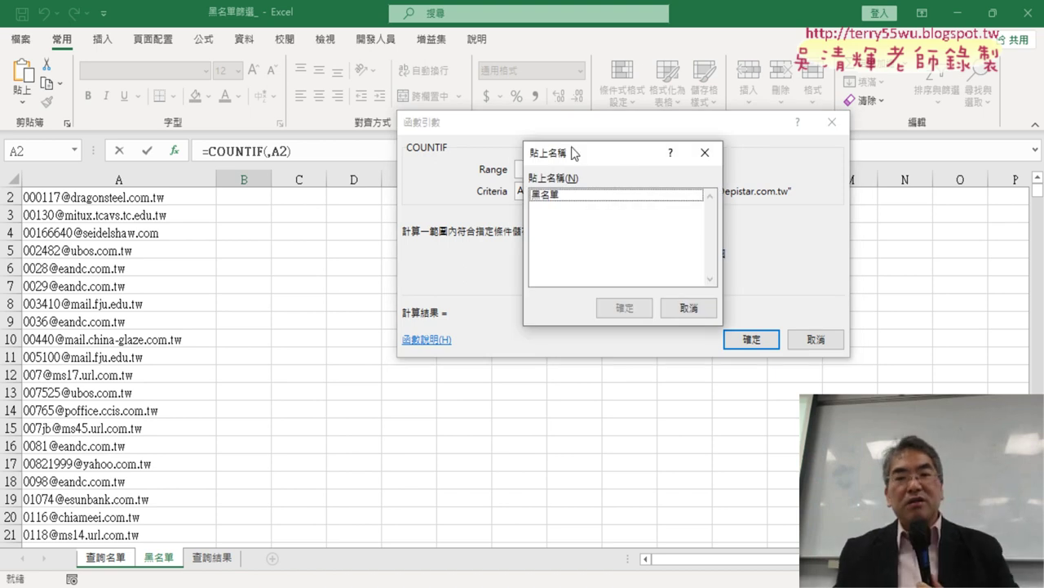
{"action": "left_click_drag", "start_coordinate": [614, 150], "coordinate": [813, 43]}
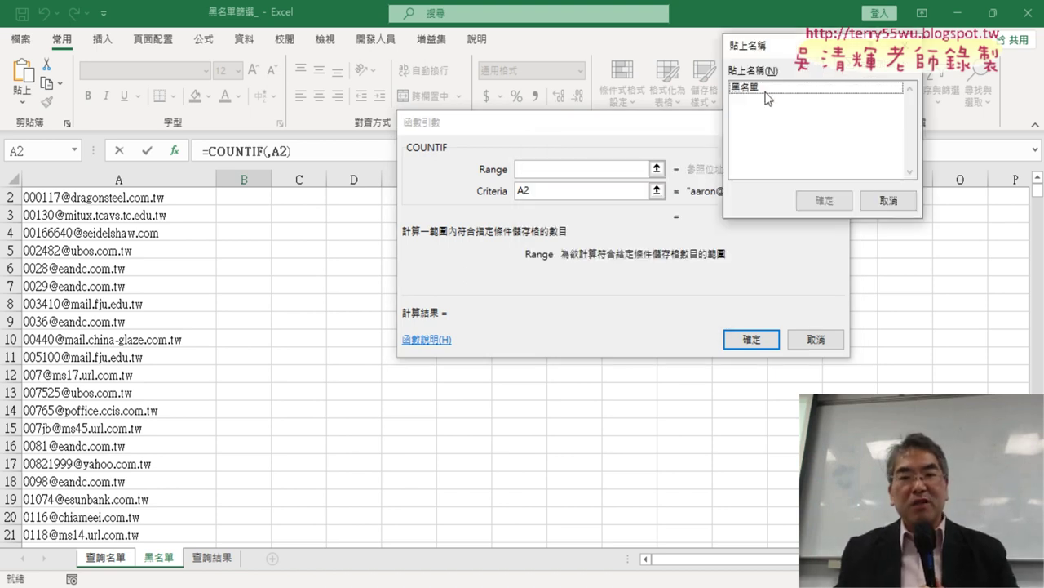
{"action": "double_click", "coordinate": [744, 86]}
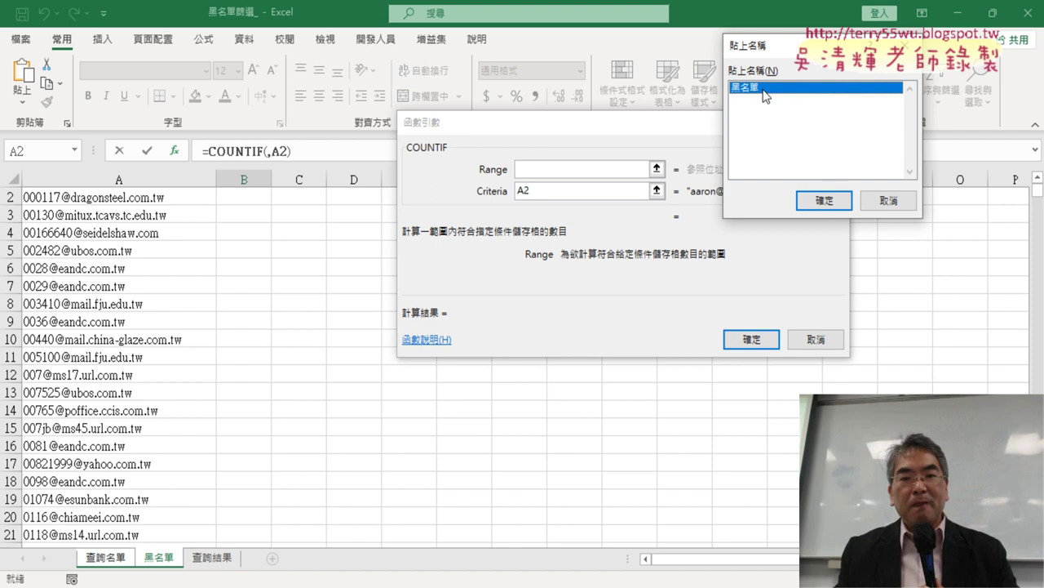
{"action": "double_click", "coordinate": [536, 170]}
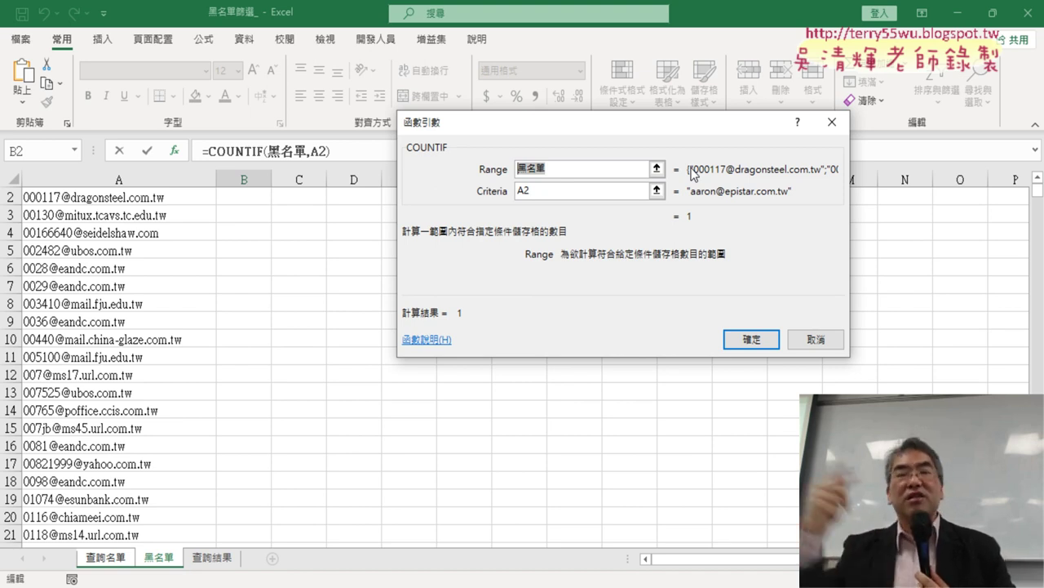
{"action": "left_click", "coordinate": [776, 341]}
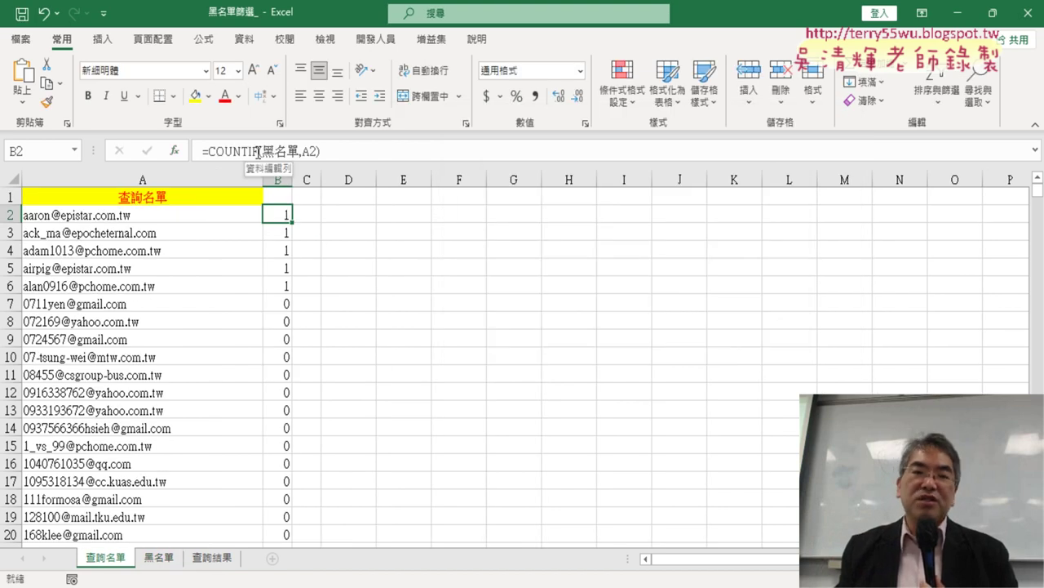
Copy the named-range COUNTIF down all 999 e-mails in column B, then select B1.
{"action": "double_click", "coordinate": [294, 221]}
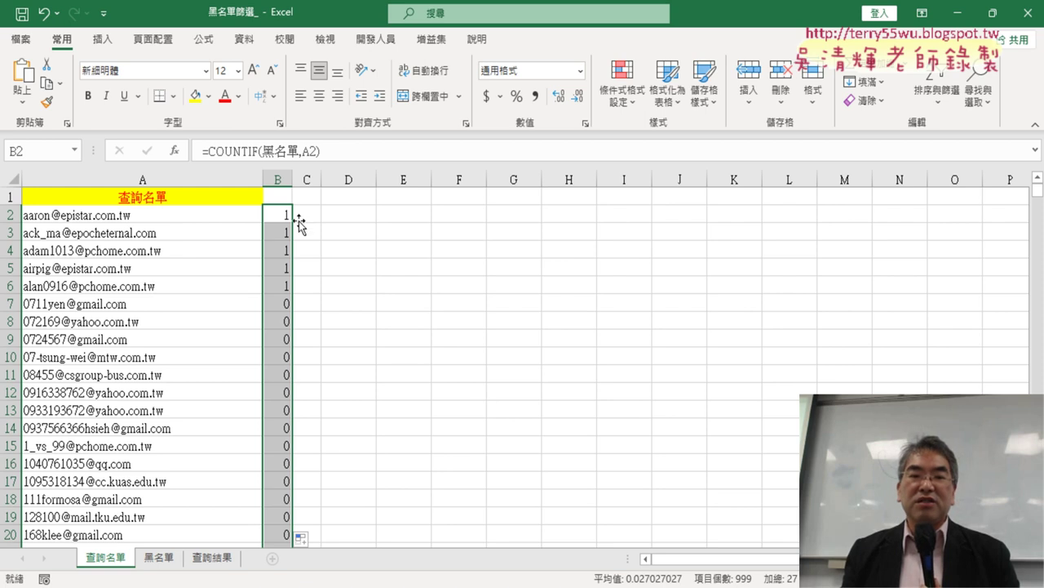
{"action": "left_click", "coordinate": [278, 199]}
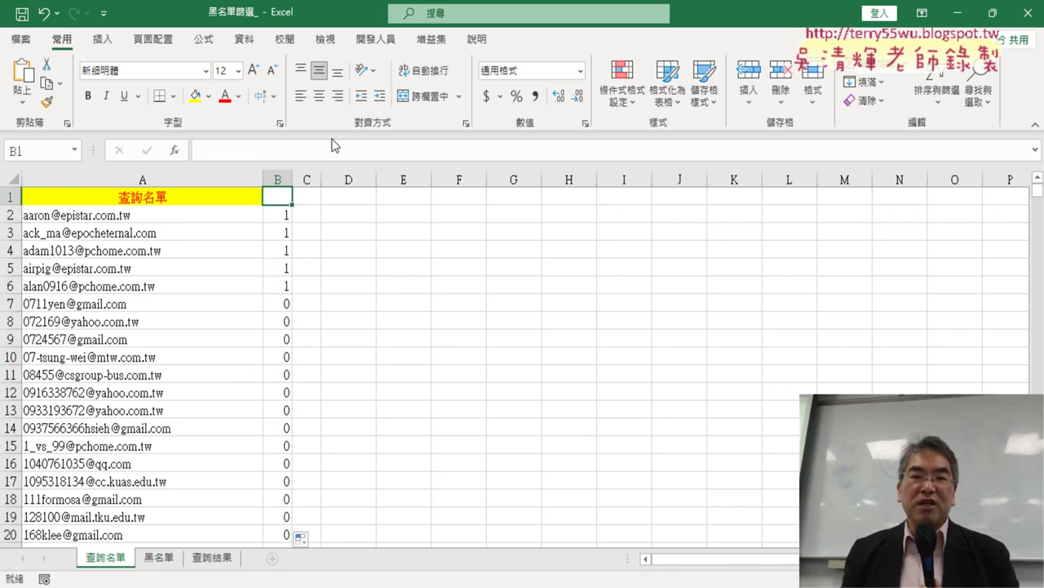
Trial-sort the list Z→A by column B, inspect the flagged e-mails, then undo it.
{"action": "left_click", "coordinate": [243, 39]}
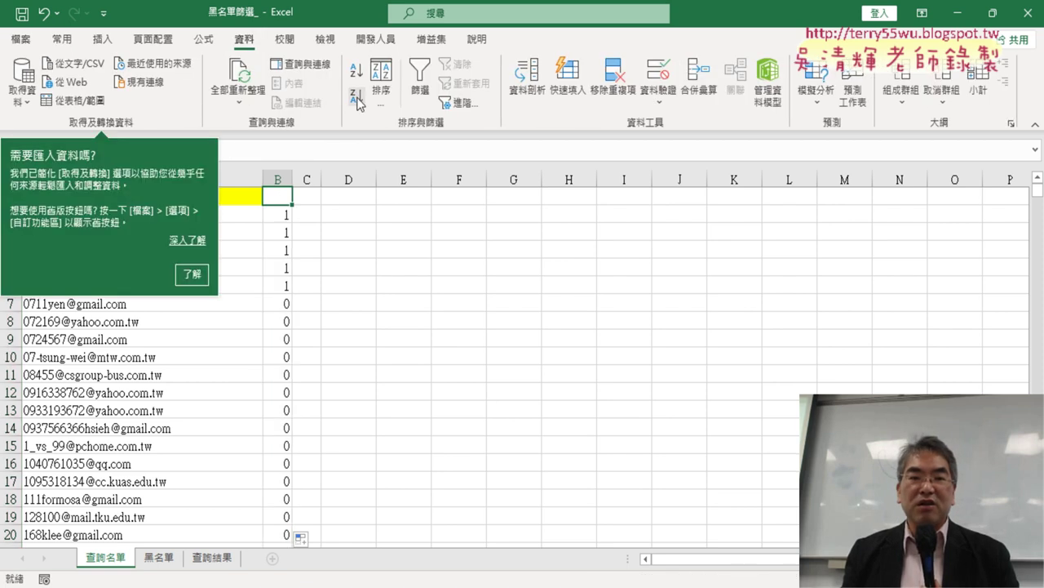
{"action": "left_click", "coordinate": [357, 99]}
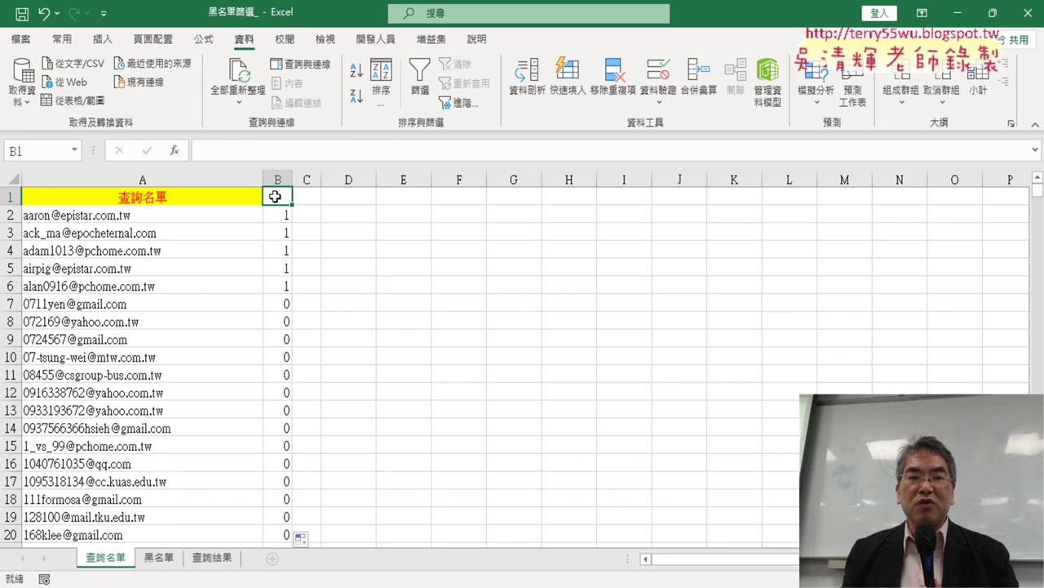
{"action": "left_click", "coordinate": [356, 100]}
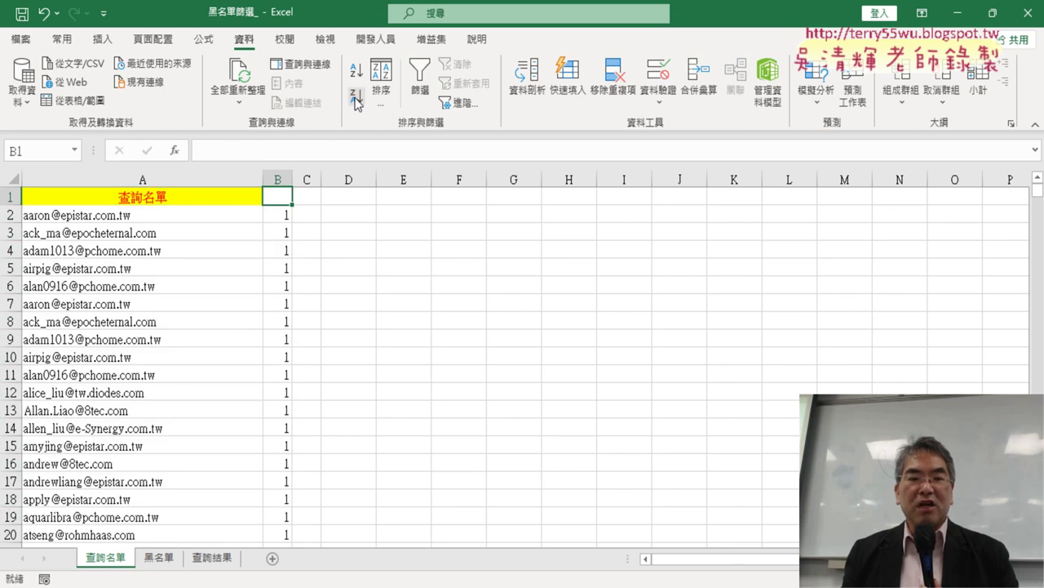
{"action": "scroll", "coordinate": [340, 304], "scroll_direction": "down", "scroll_amount": 4}
{"action": "scroll", "coordinate": [344, 305], "scroll_direction": "down", "scroll_amount": 3}
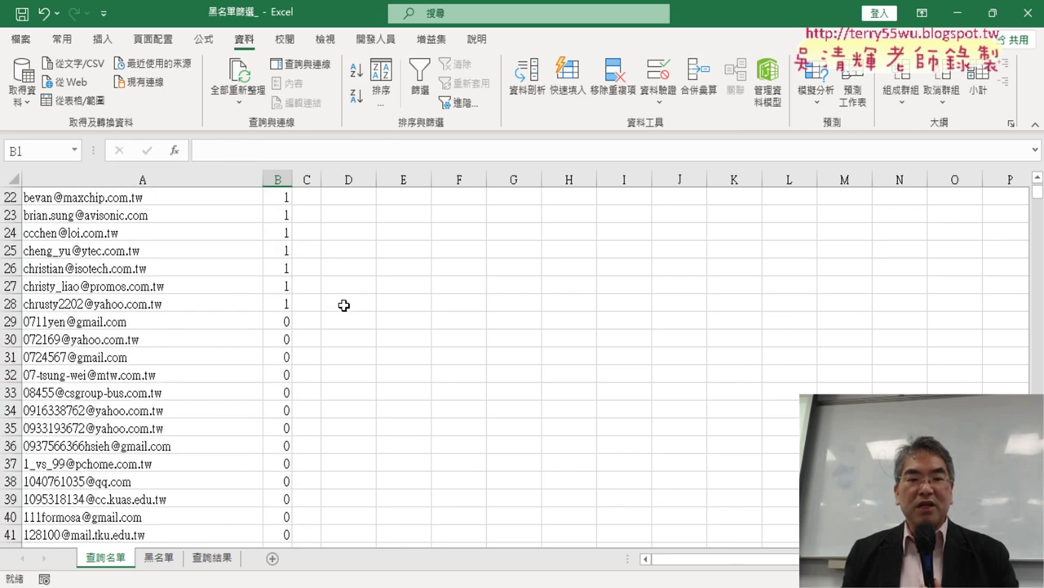
{"action": "scroll", "coordinate": [310, 317], "scroll_direction": "up", "scroll_amount": 6}
{"action": "scroll", "coordinate": [312, 276], "scroll_direction": "up", "scroll_amount": 1}
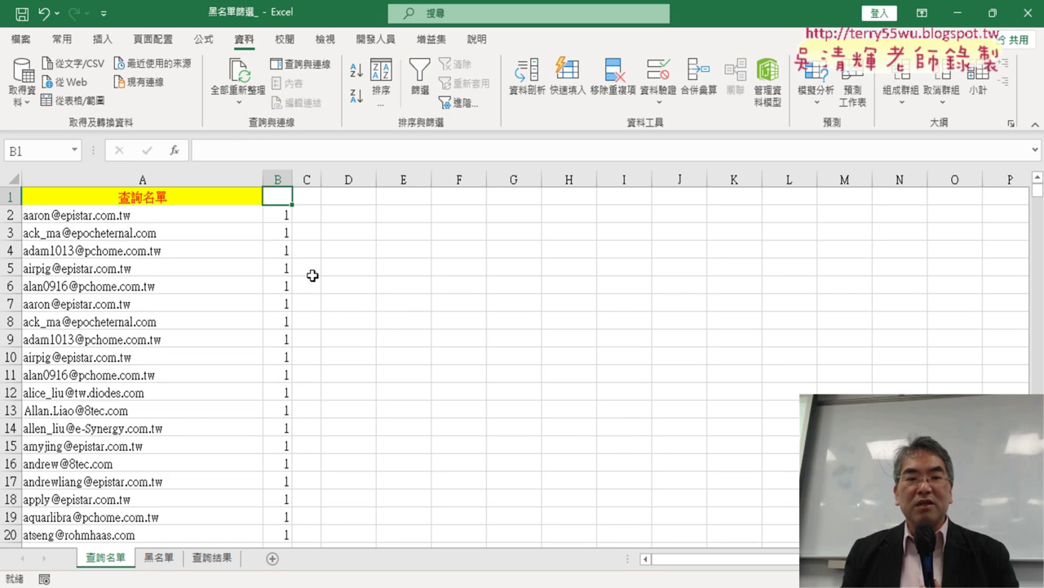
{"action": "mouse_move", "coordinate": [196, 215]}
{"action": "left_mouse_down"}
{"action": "mouse_move", "coordinate": [216, 524]}
{"action": "mouse_move", "coordinate": [209, 360]}
{"action": "mouse_move", "coordinate": [250, 360]}
{"action": "left_mouse_up"}
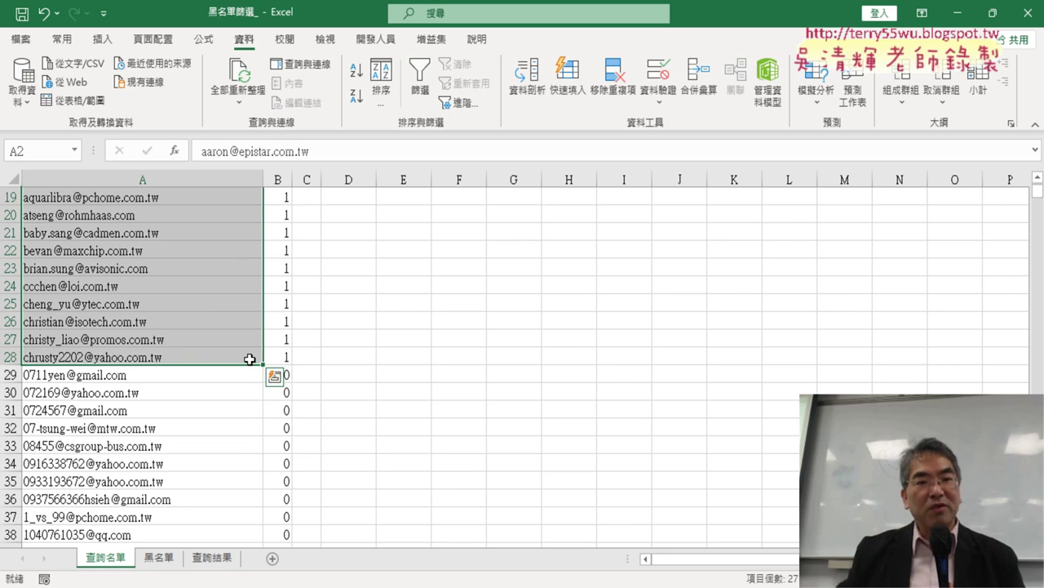
{"action": "key", "text": "ctrl+z"}
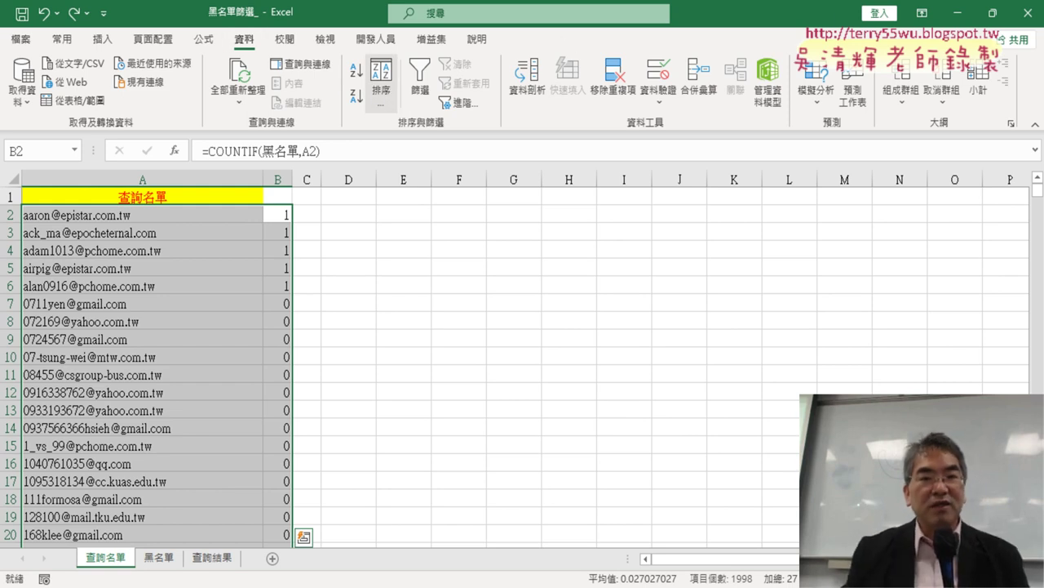
Pen-mark the Sort Z→A button, 資料 tab and cell B1, clear marks, and select B1.
{"action": "left_click_drag", "start_coordinate": [364, 86], "coordinate": [371, 88]}
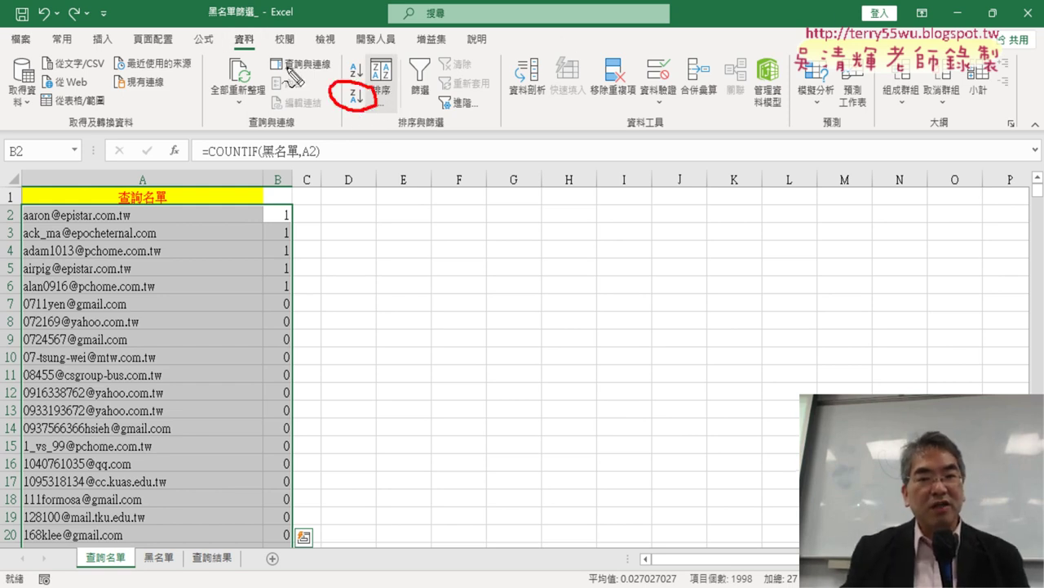
{"action": "left_click_drag", "start_coordinate": [265, 62], "coordinate": [279, 23]}
{"action": "mouse_move", "coordinate": [287, 189]}
{"action": "left_mouse_down"}
{"action": "mouse_move", "coordinate": [211, 160]}
{"action": "mouse_move", "coordinate": [228, 55]}
{"action": "mouse_move", "coordinate": [327, 81]}
{"action": "left_mouse_up"}
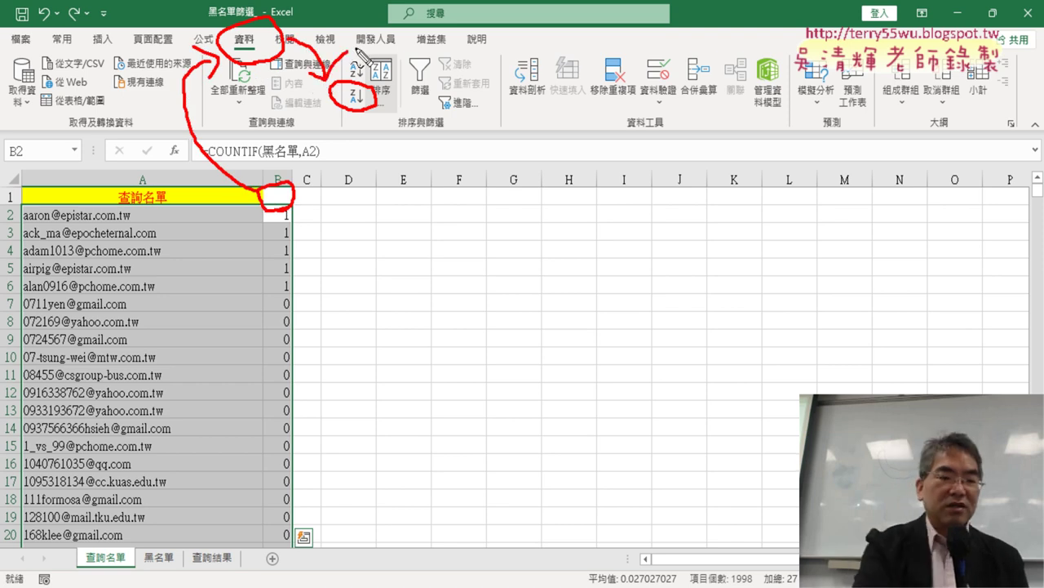
{"action": "key", "text": "Escape"}
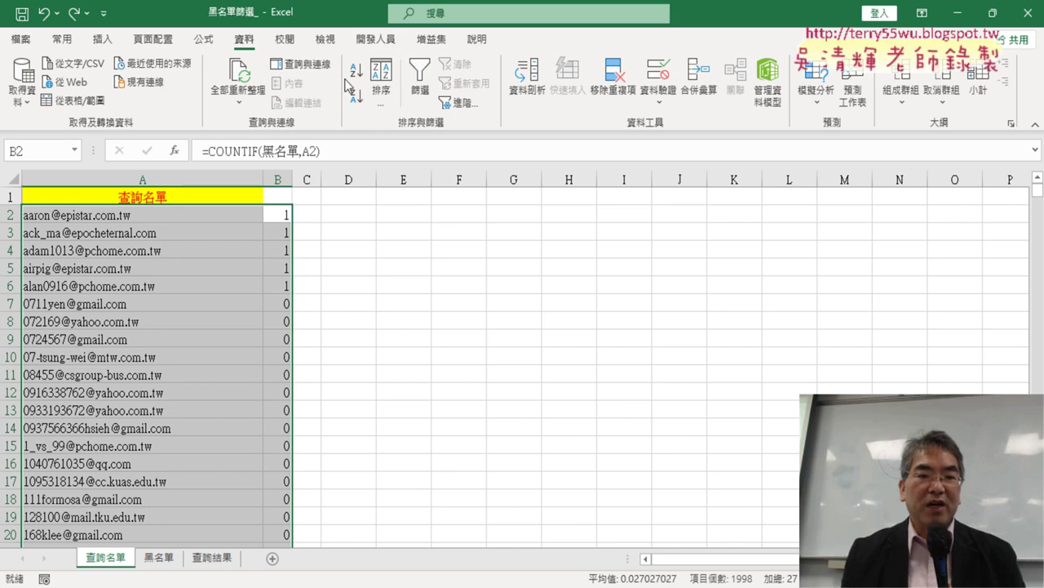
{"action": "left_click", "coordinate": [274, 199]}
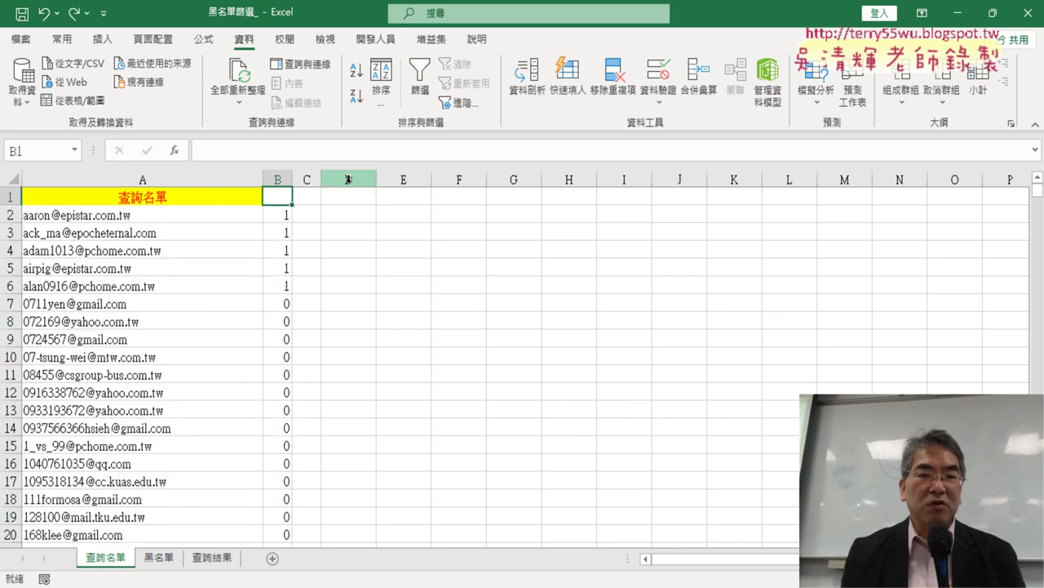
Sort column B descending so the 27 flagged e-mails fill rows 2–28, then select them.
{"action": "left_click", "coordinate": [357, 97]}
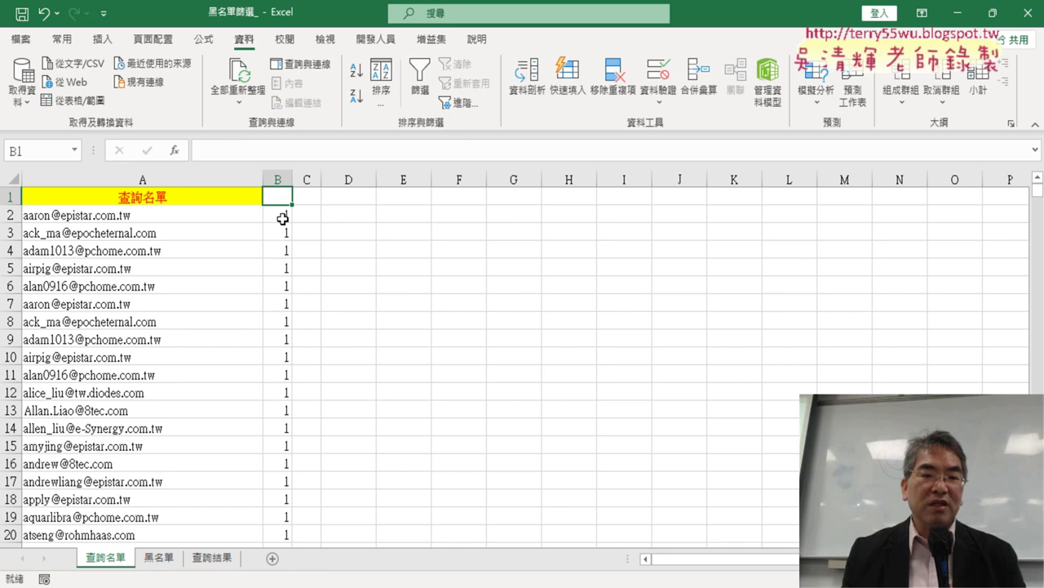
{"action": "scroll", "coordinate": [303, 251], "scroll_direction": "down", "scroll_amount": 6}
{"action": "scroll", "coordinate": [304, 253], "scroll_direction": "down", "scroll_amount": 3}
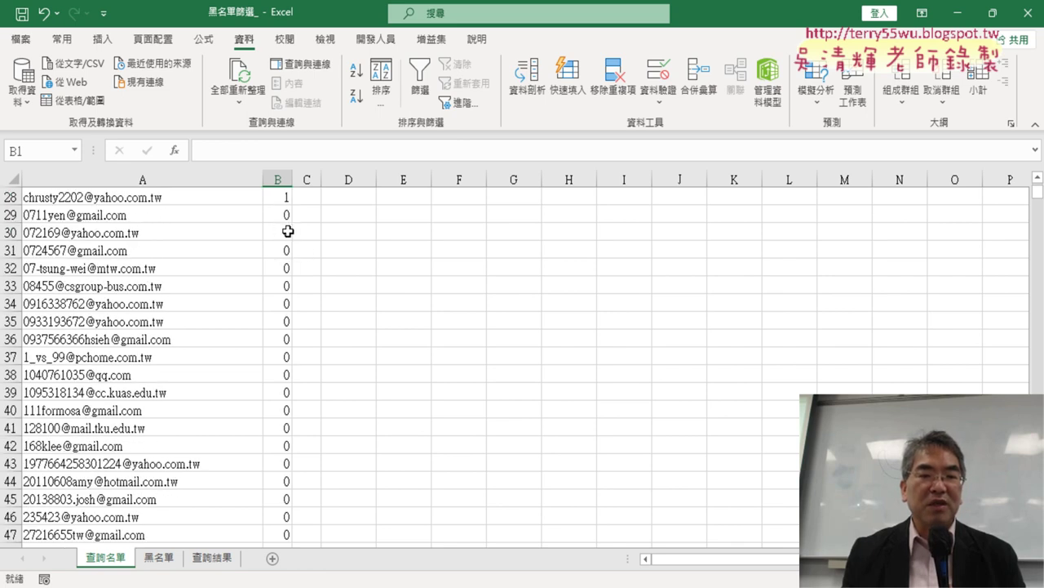
{"action": "scroll", "coordinate": [288, 232], "scroll_direction": "up", "scroll_amount": 2}
{"action": "left_click_drag", "start_coordinate": [229, 304], "coordinate": [221, 215]}
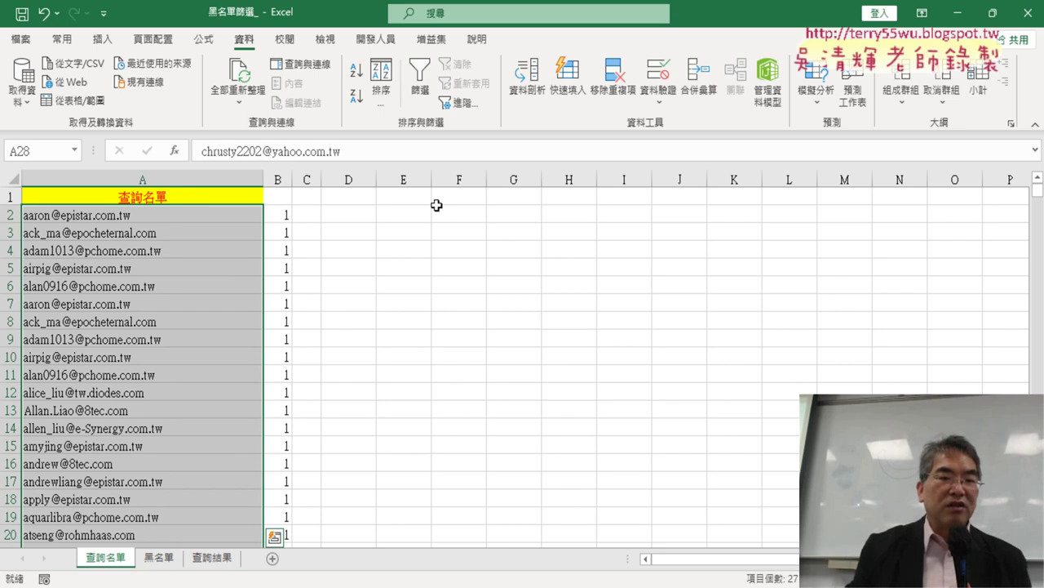
Glance at 查詢結果, return to 查詢名單, undo the sort and reselect B1.
{"action": "left_click", "coordinate": [223, 562]}
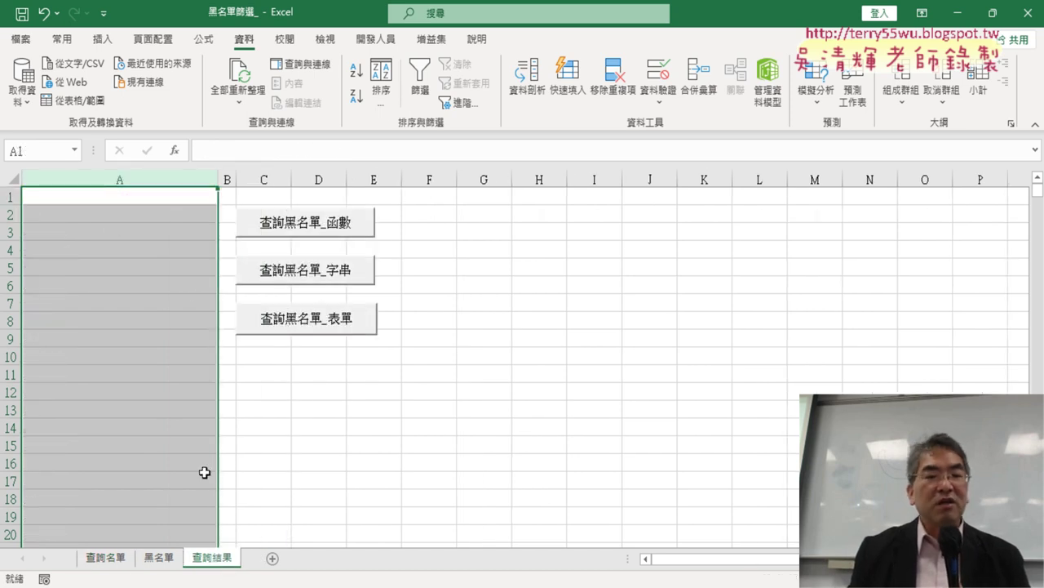
{"action": "left_click", "coordinate": [106, 563]}
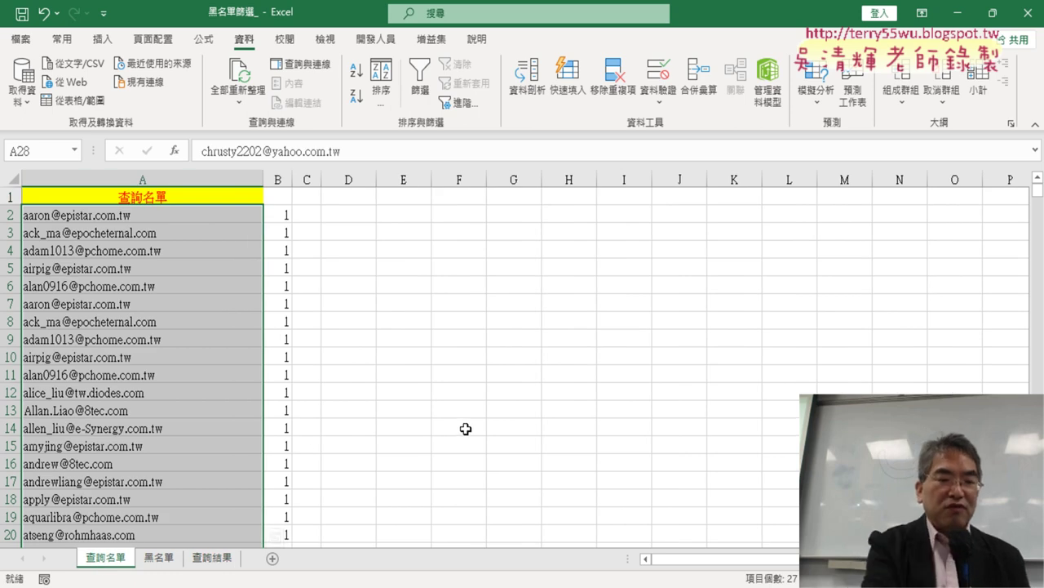
{"action": "key", "text": "ctrl+z"}
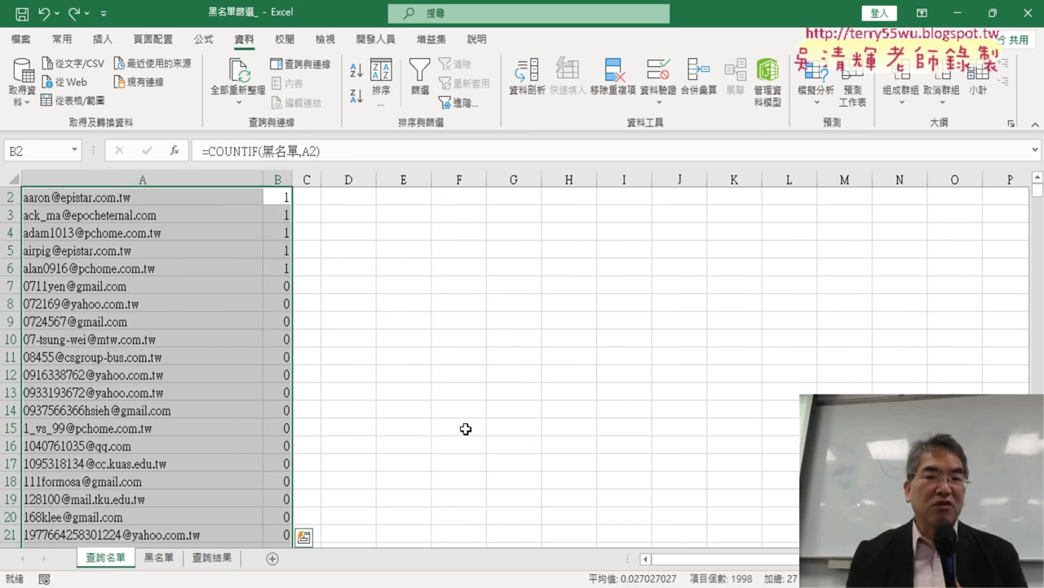
{"action": "scroll", "coordinate": [579, 384], "scroll_direction": "up", "scroll_amount": 1}
{"action": "left_click", "coordinate": [272, 196]}
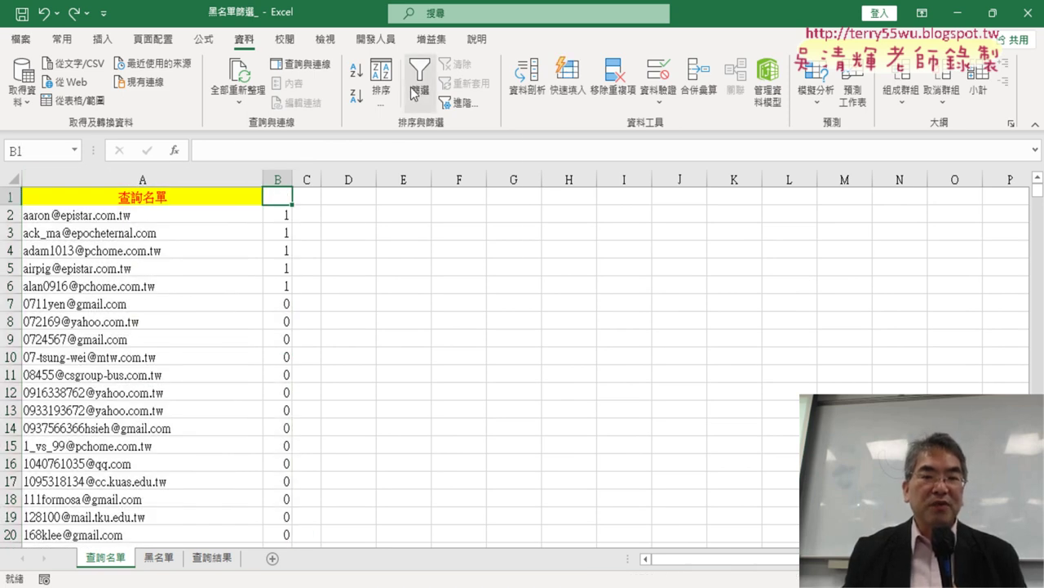
{"action": "left_click", "coordinate": [412, 88]}
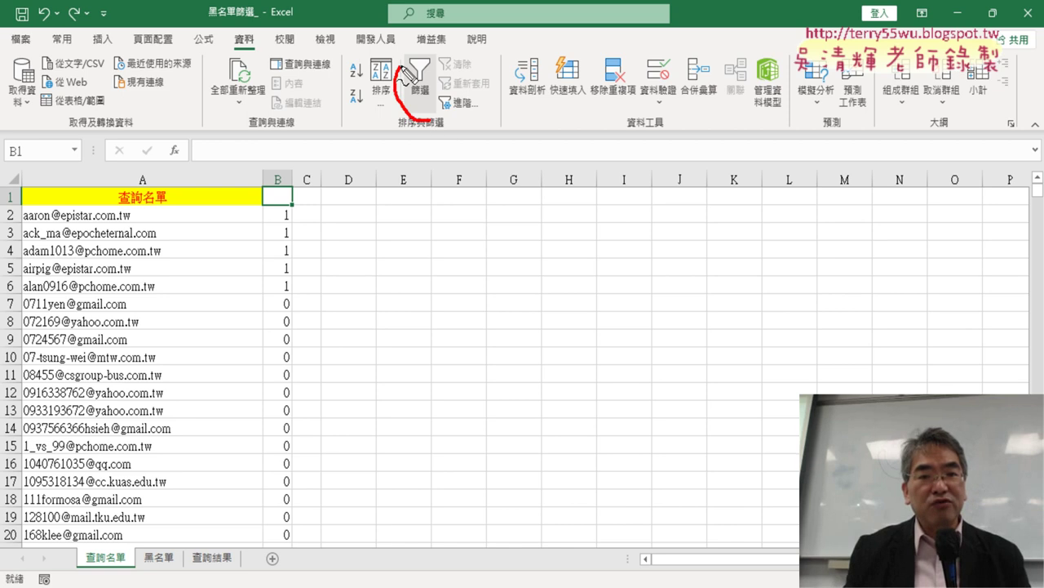
Pen-annotate the data tools, cell B1 and the Filter button, then clear the marks.
{"action": "left_click_drag", "start_coordinate": [269, 33], "coordinate": [283, 47]}
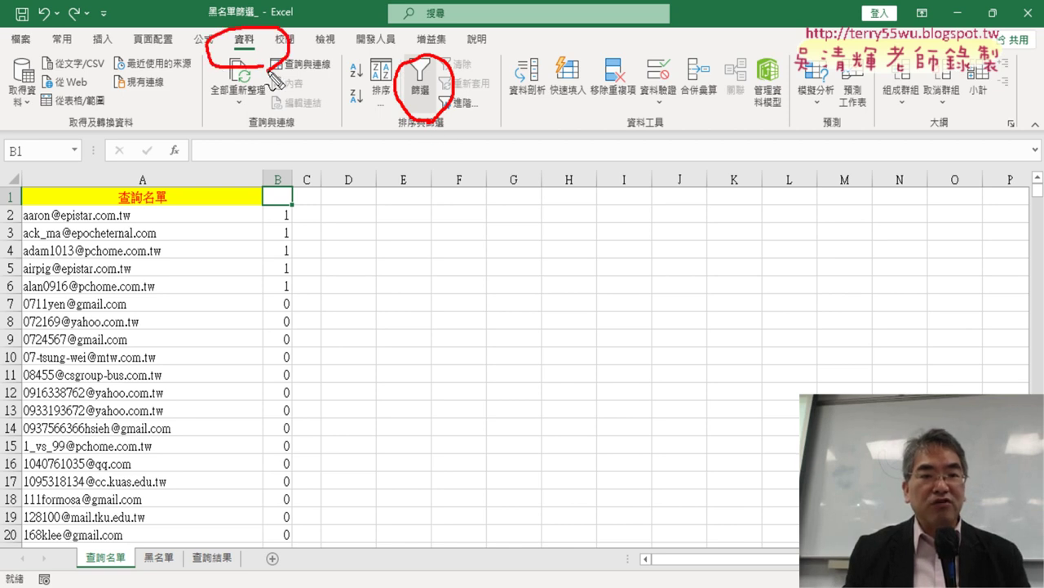
{"action": "mouse_move", "coordinate": [287, 200]}
{"action": "left_mouse_down"}
{"action": "mouse_move", "coordinate": [211, 114]}
{"action": "mouse_move", "coordinate": [236, 82]}
{"action": "left_mouse_up"}
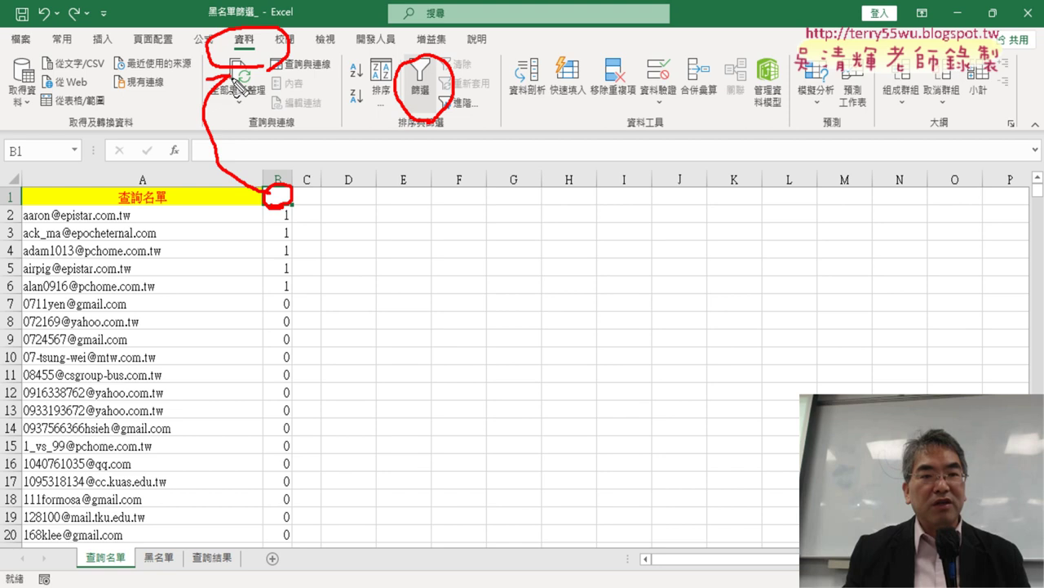
{"action": "left_click_drag", "start_coordinate": [318, 82], "coordinate": [390, 78]}
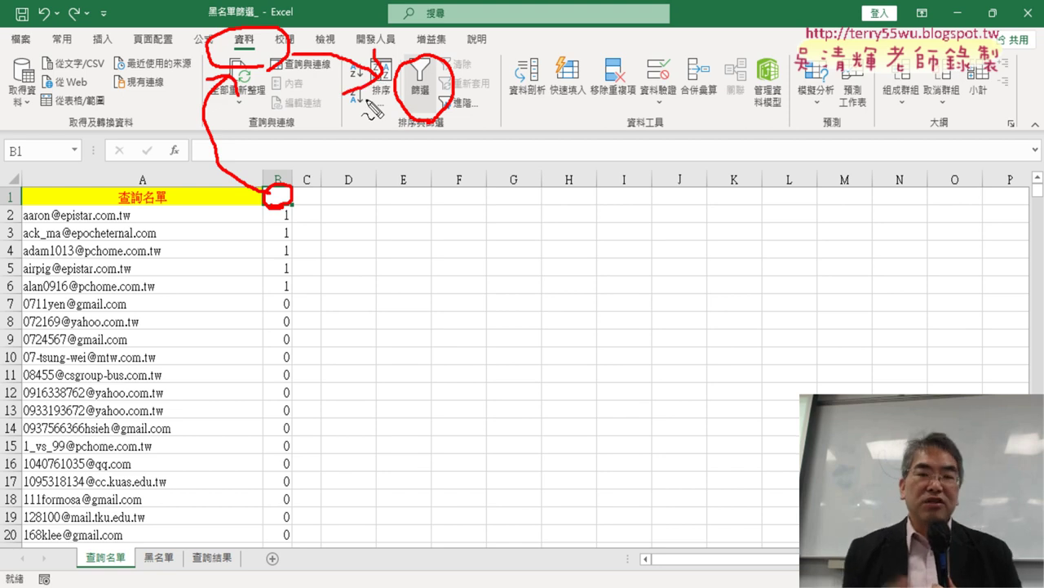
{"action": "key", "text": "Escape"}
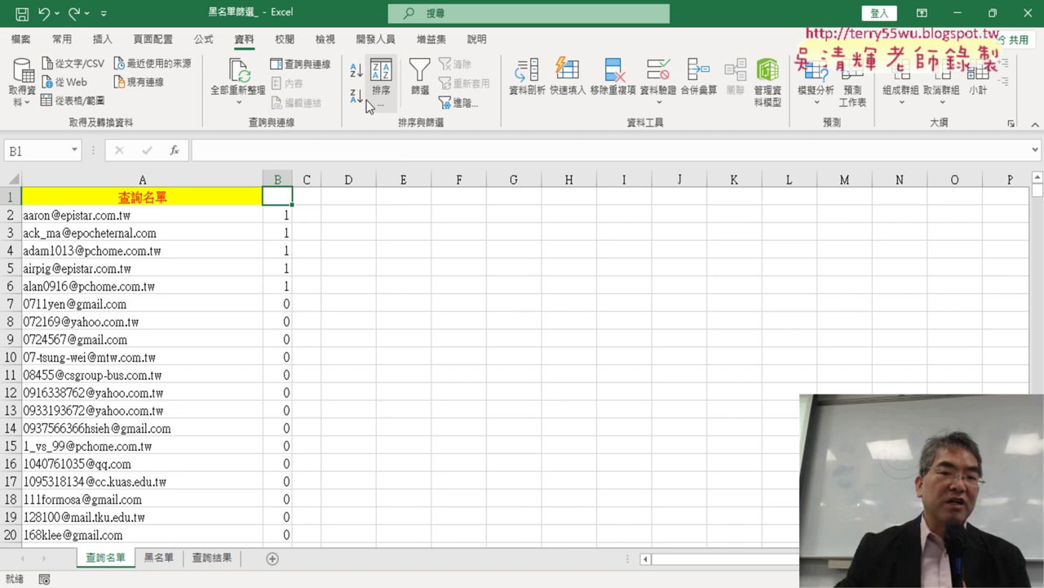
Filter column B to value 1 only, leaving 27 of 999 e-mails visible.
{"action": "left_click", "coordinate": [419, 81]}
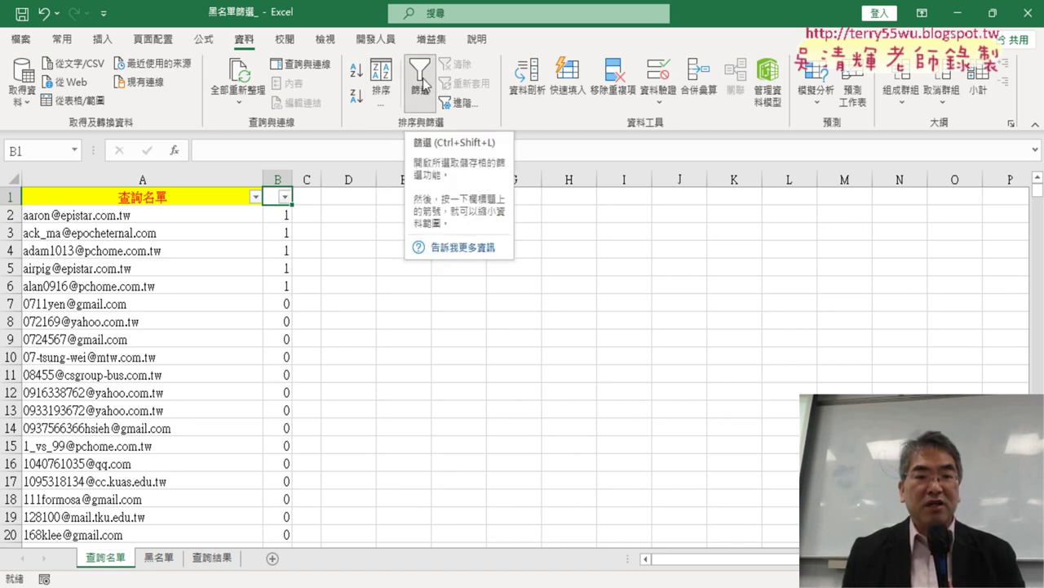
{"action": "left_click", "coordinate": [284, 197]}
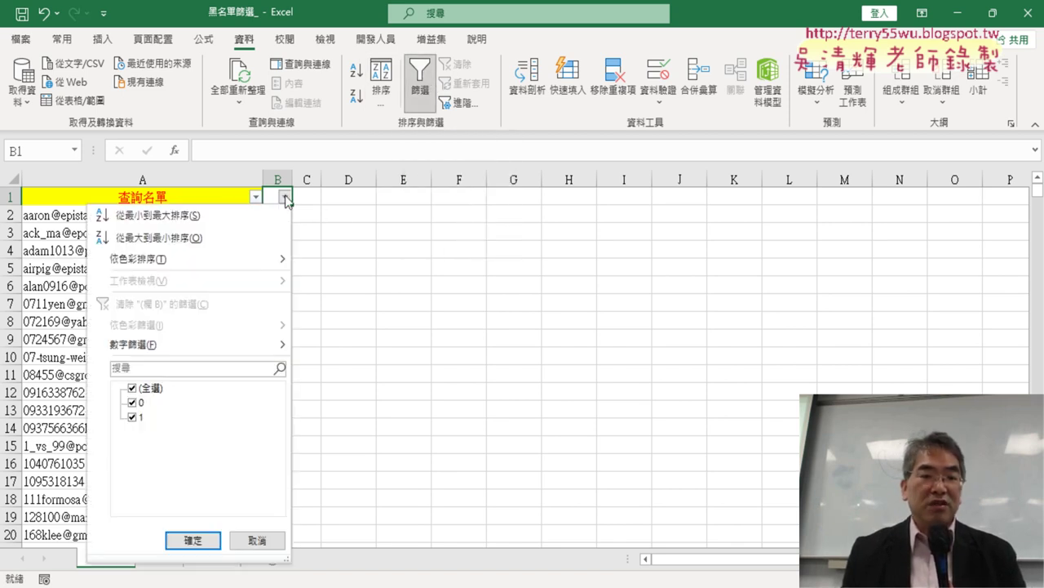
{"action": "left_click", "coordinate": [133, 390]}
{"action": "left_click", "coordinate": [132, 417]}
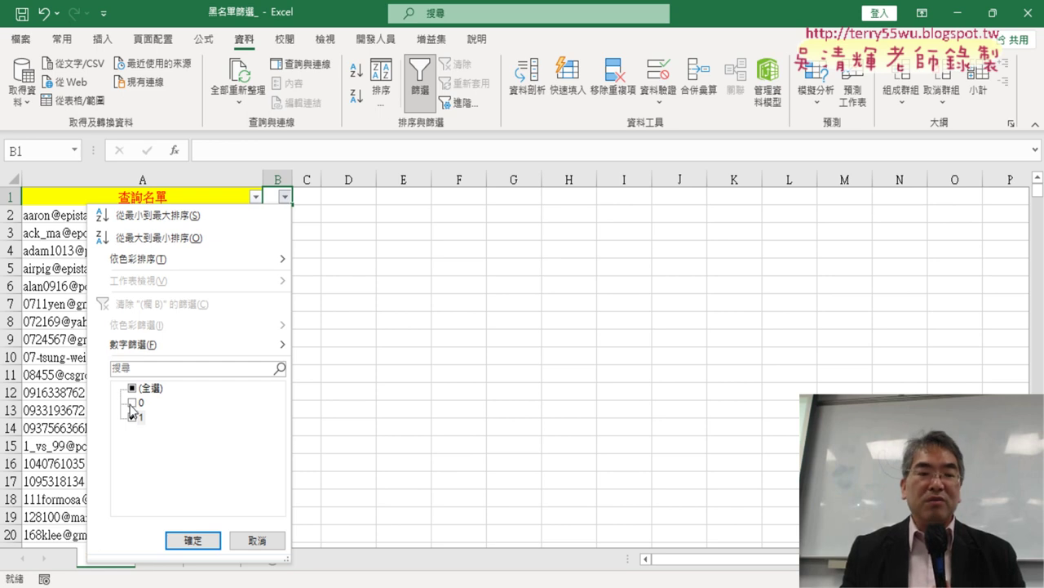
{"action": "left_click", "coordinate": [192, 540]}
{"action": "scroll", "coordinate": [434, 424], "scroll_direction": "down", "scroll_amount": 5}
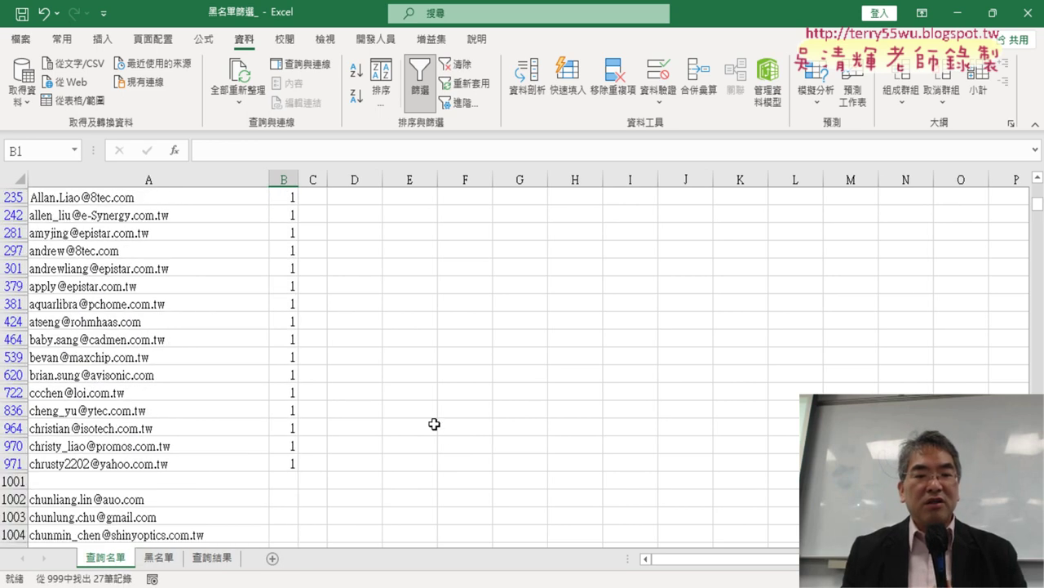
Copy the 27 filtered e-mails in column A and go to the 查詢結果 sheet.
{"action": "scroll", "coordinate": [434, 424], "scroll_direction": "up", "scroll_amount": 2}
{"action": "scroll", "coordinate": [434, 424], "scroll_direction": "up", "scroll_amount": 1}
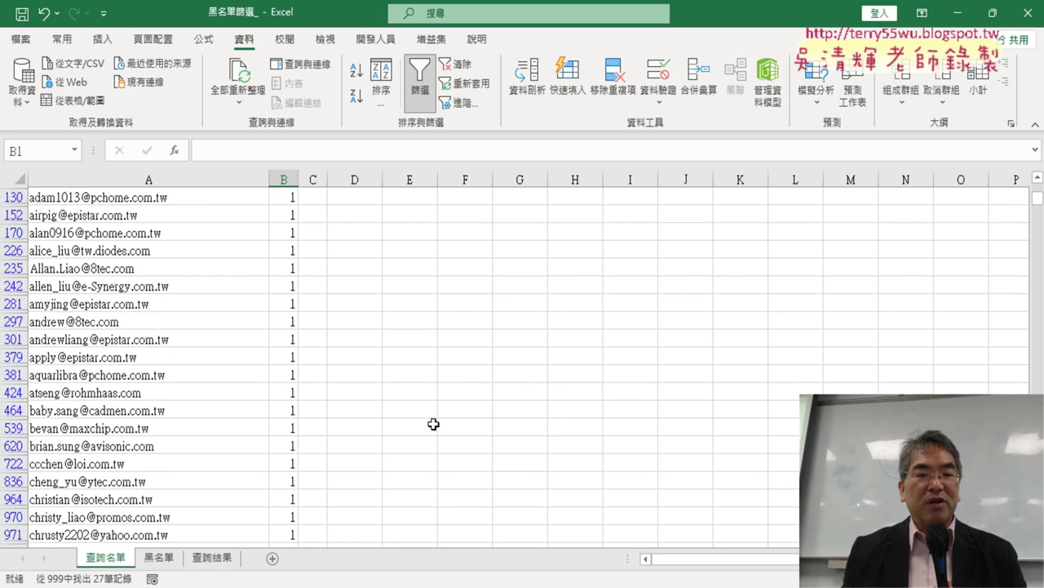
{"action": "scroll", "coordinate": [433, 424], "scroll_direction": "up", "scroll_amount": 3}
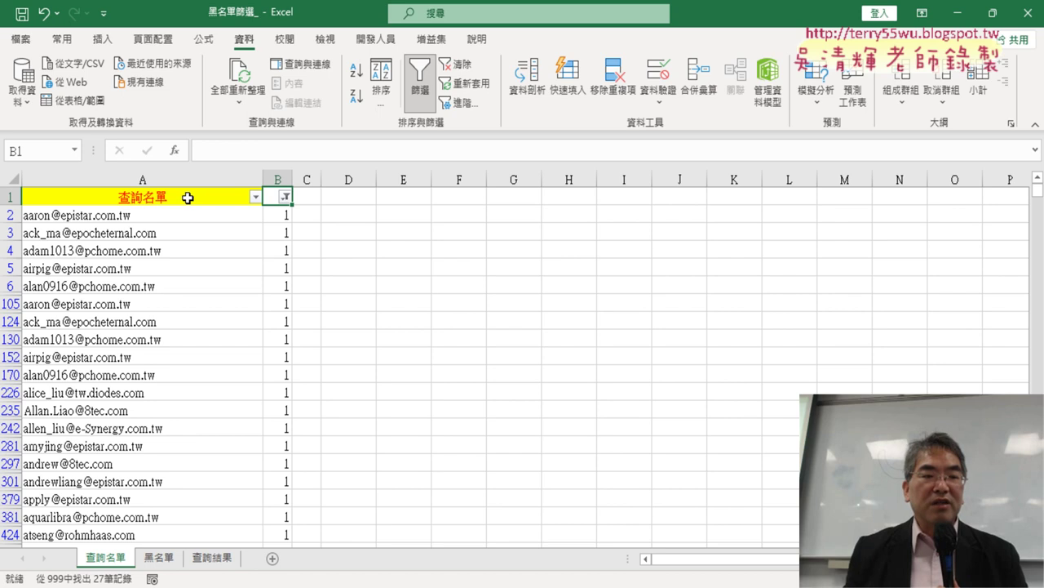
{"action": "left_click_drag", "start_coordinate": [188, 198], "coordinate": [211, 577]}
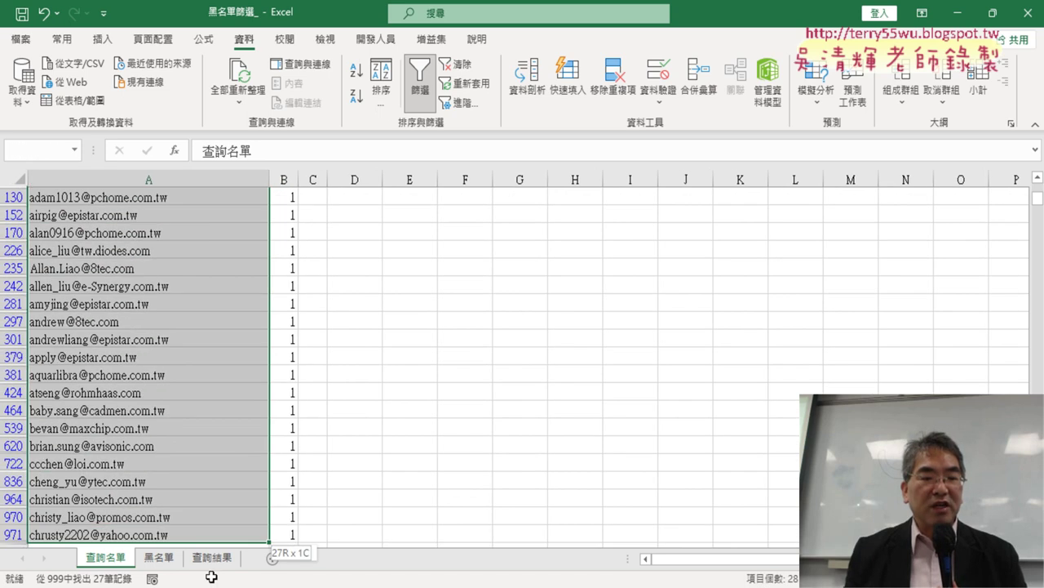
{"action": "mouse_move", "coordinate": [212, 576]}
{"action": "left_mouse_down"}
{"action": "mouse_move", "coordinate": [221, 207]}
{"action": "mouse_move", "coordinate": [195, 196]}
{"action": "left_mouse_up"}
{"action": "scroll", "coordinate": [198, 447], "scroll_direction": "down", "scroll_amount": 1}
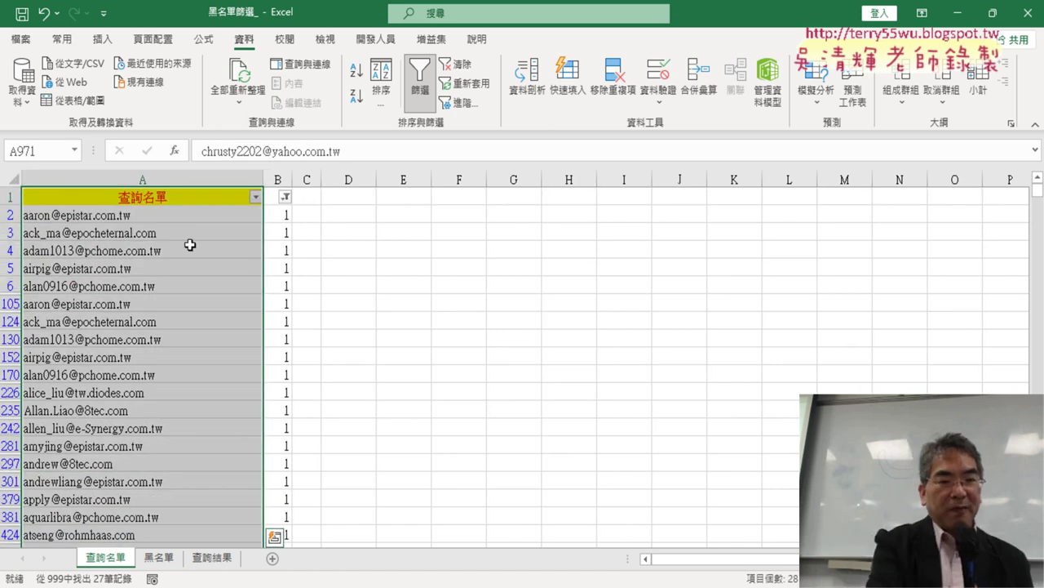
{"action": "key", "text": "ctrl+c"}
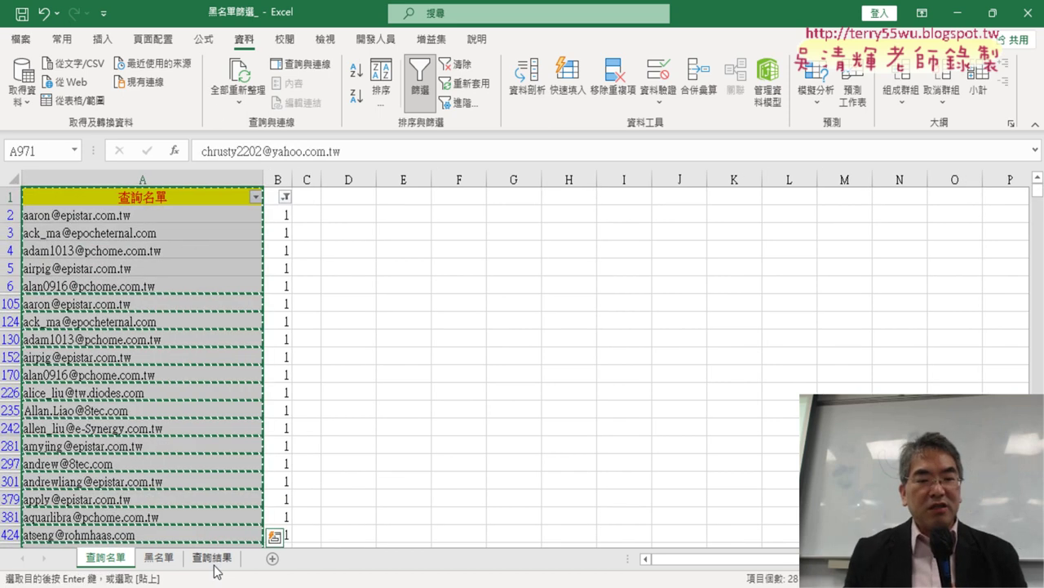
{"action": "left_click", "coordinate": [216, 558]}
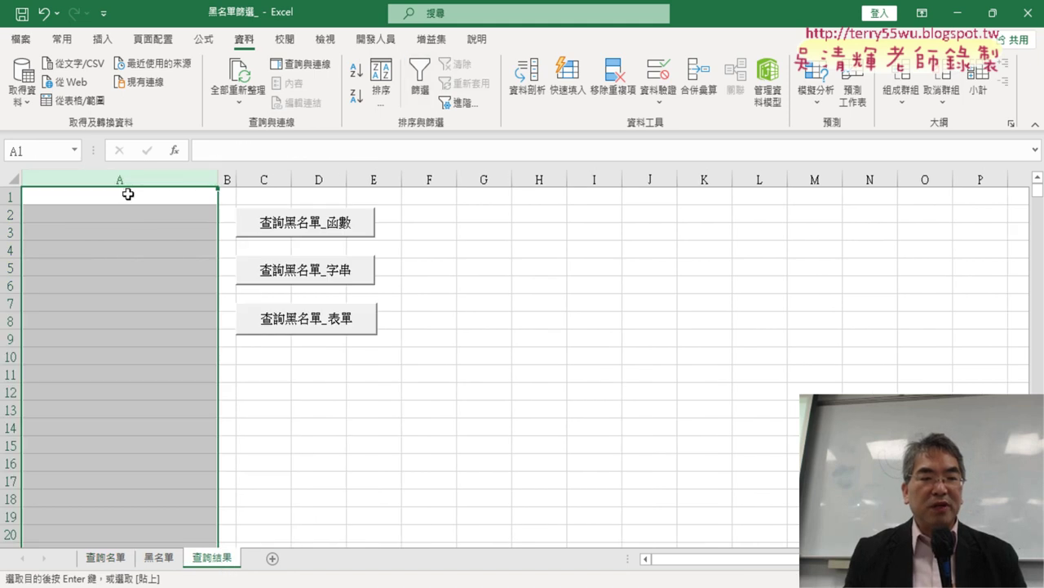
Paste the matched emails into cell A1 of 查詢結果, then return to the 查詢名單 sheet.
{"action": "left_click", "coordinate": [175, 199]}
{"action": "key", "text": "ctrl+v"}
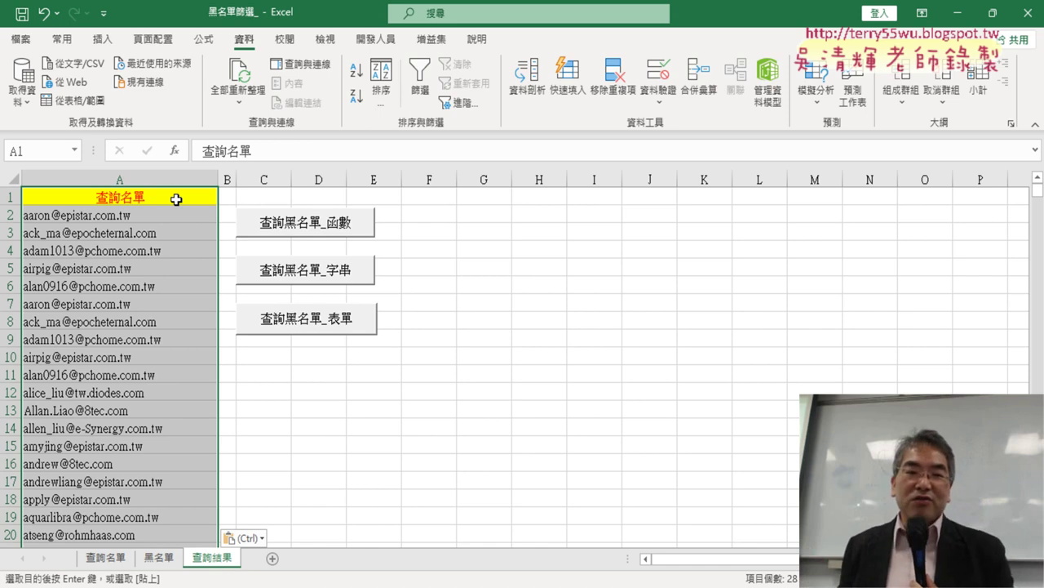
{"action": "left_click", "coordinate": [105, 557]}
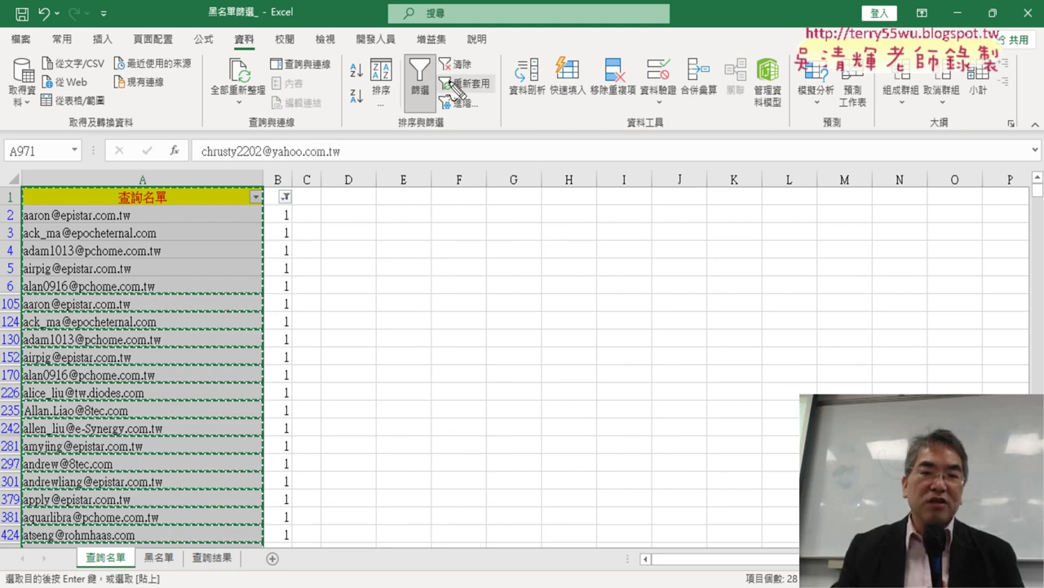
Highlight the Filter feature, then turn off AutoFilter on 查詢名單 and select cell B1.
{"action": "mouse_move", "coordinate": [441, 124]}
{"action": "left_mouse_down"}
{"action": "mouse_move", "coordinate": [402, 80]}
{"action": "mouse_move", "coordinate": [441, 123]}
{"action": "left_mouse_up"}
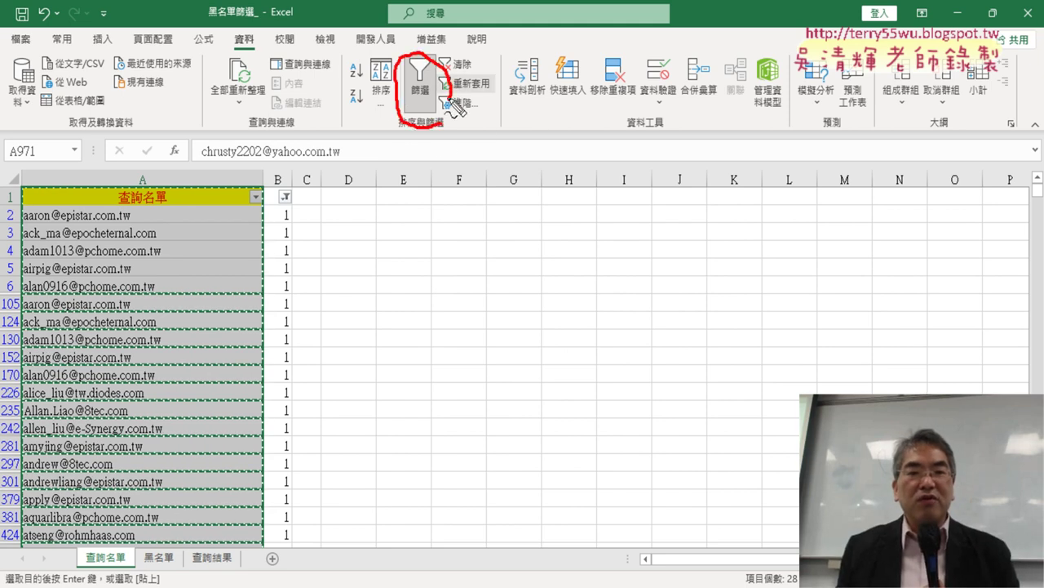
{"action": "mouse_move", "coordinate": [531, 286]}
{"action": "left_mouse_down"}
{"action": "mouse_move", "coordinate": [445, 159]}
{"action": "mouse_move", "coordinate": [472, 139]}
{"action": "left_mouse_up"}
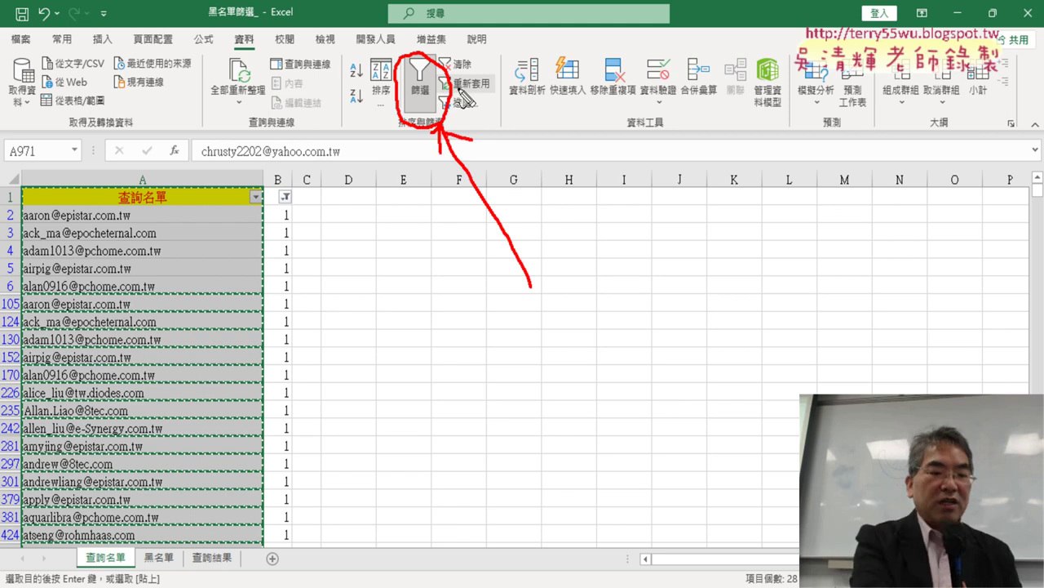
{"action": "key", "text": "Escape"}
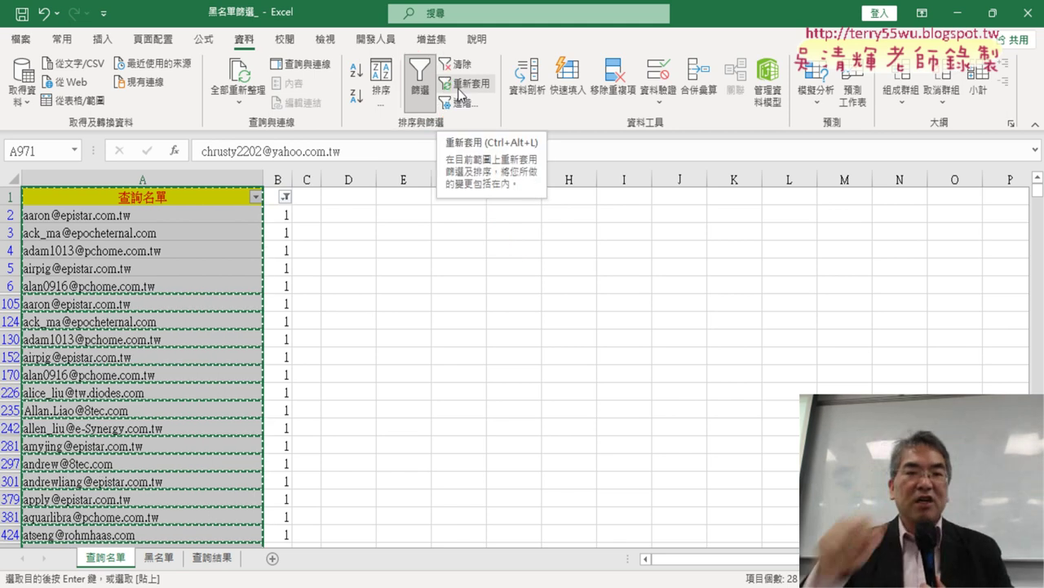
{"action": "left_click", "coordinate": [420, 90]}
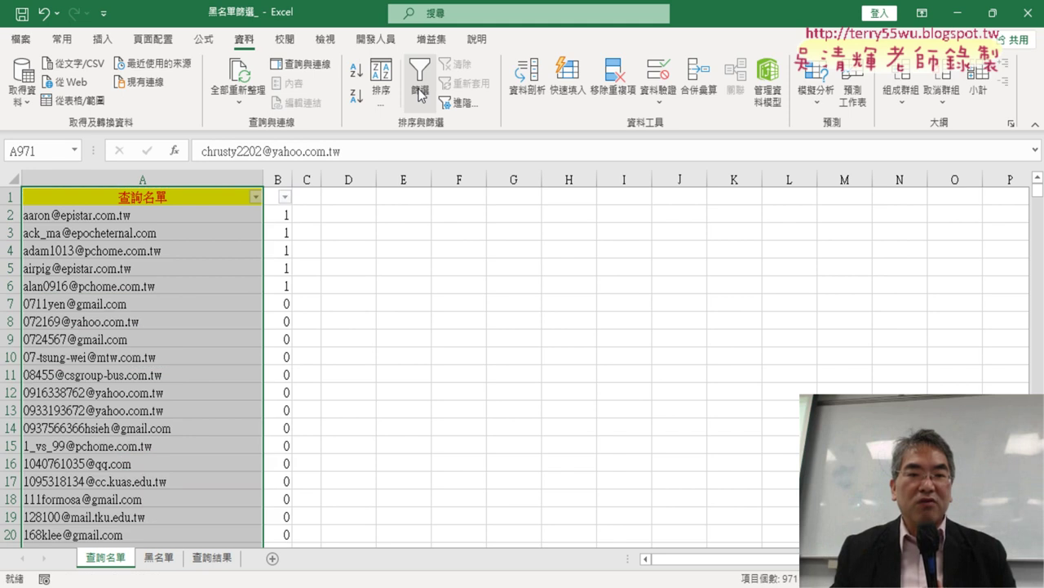
{"action": "left_click", "coordinate": [276, 204]}
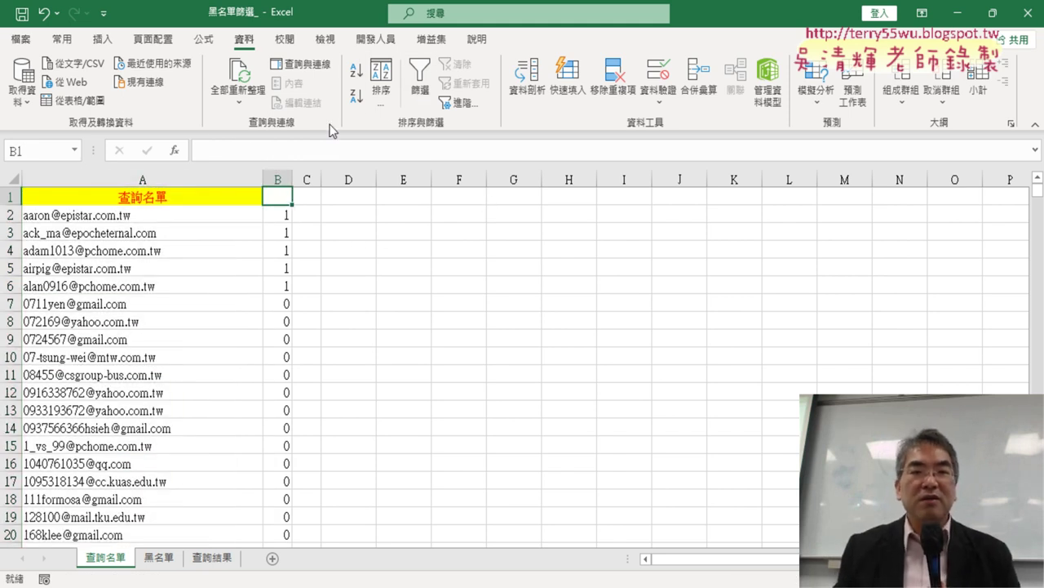
Re-filter column B to value 1 (27 of 999 rows) and select the flagged emails in column A.
{"action": "left_click", "coordinate": [420, 90]}
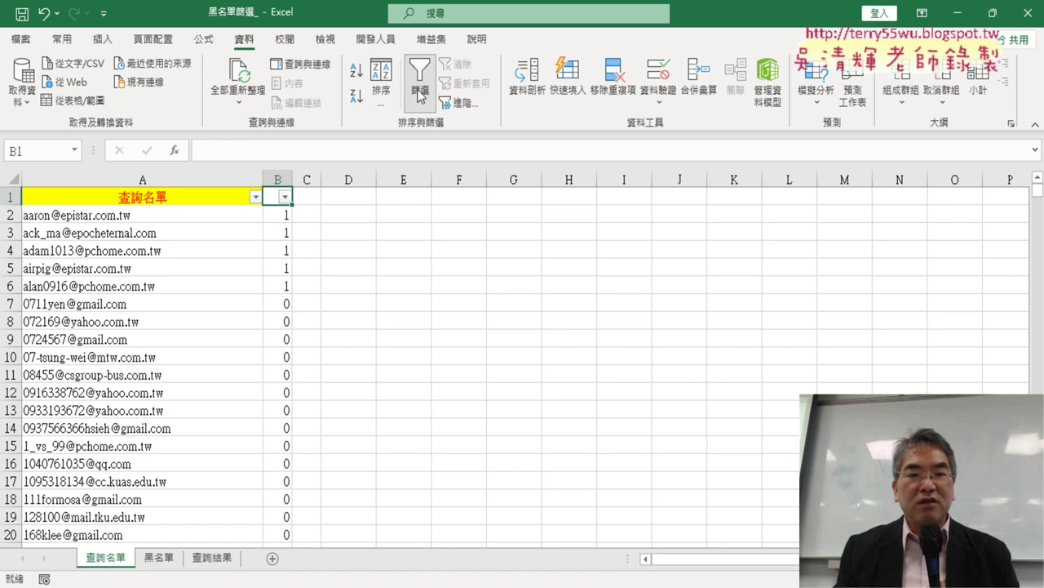
{"action": "left_click", "coordinate": [284, 197]}
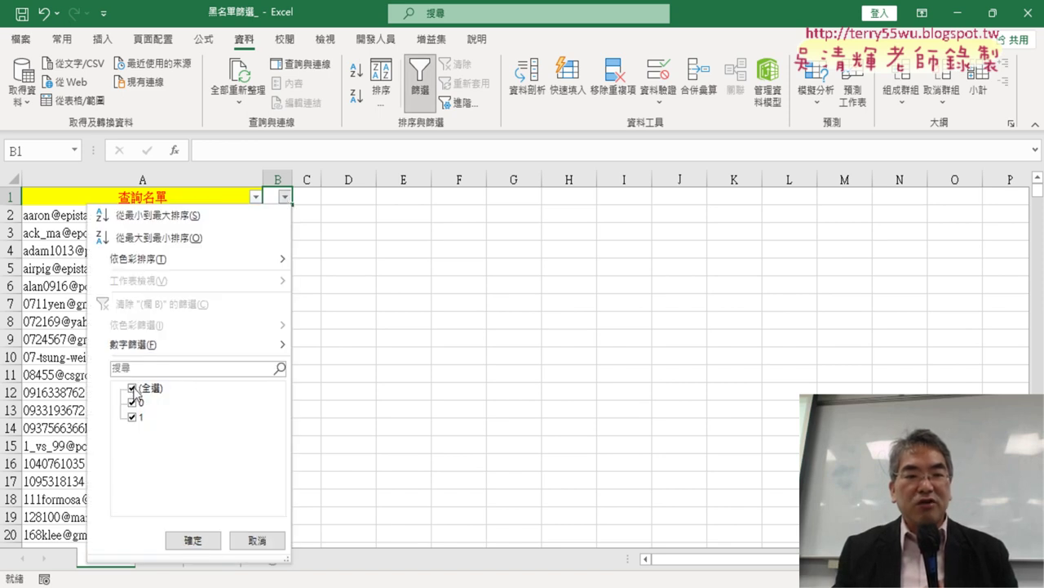
{"action": "left_click", "coordinate": [133, 389]}
{"action": "left_click", "coordinate": [133, 418]}
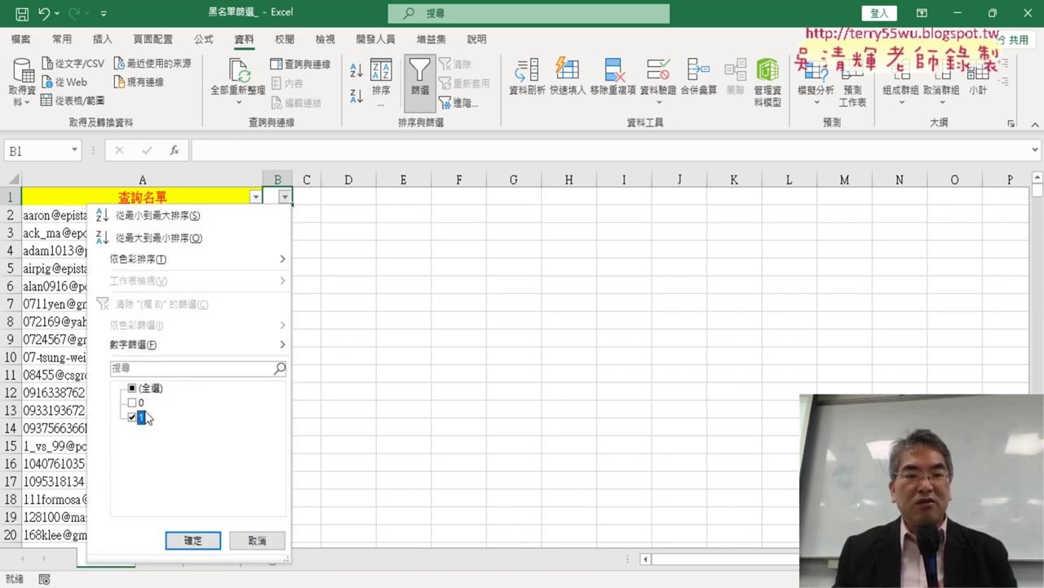
{"action": "left_click", "coordinate": [193, 539]}
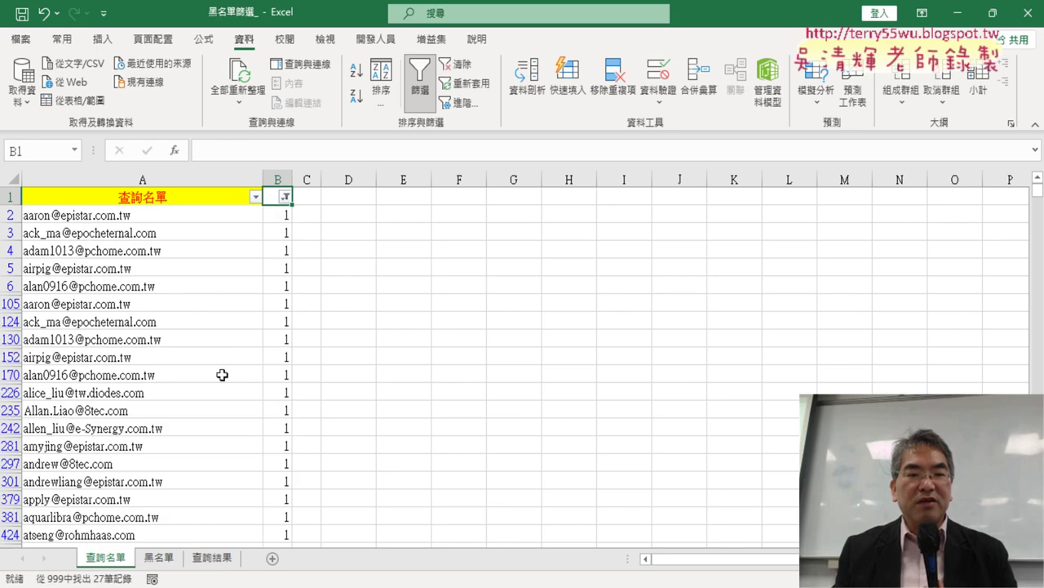
{"action": "left_click_drag", "start_coordinate": [183, 202], "coordinate": [186, 537]}
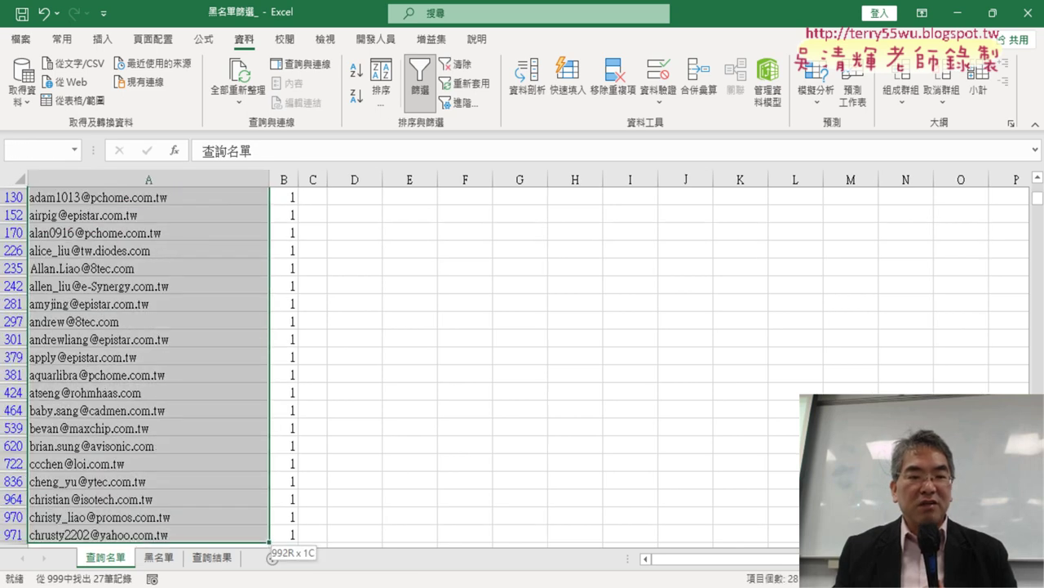
{"action": "left_click_drag", "start_coordinate": [219, 567], "coordinate": [222, 581]}
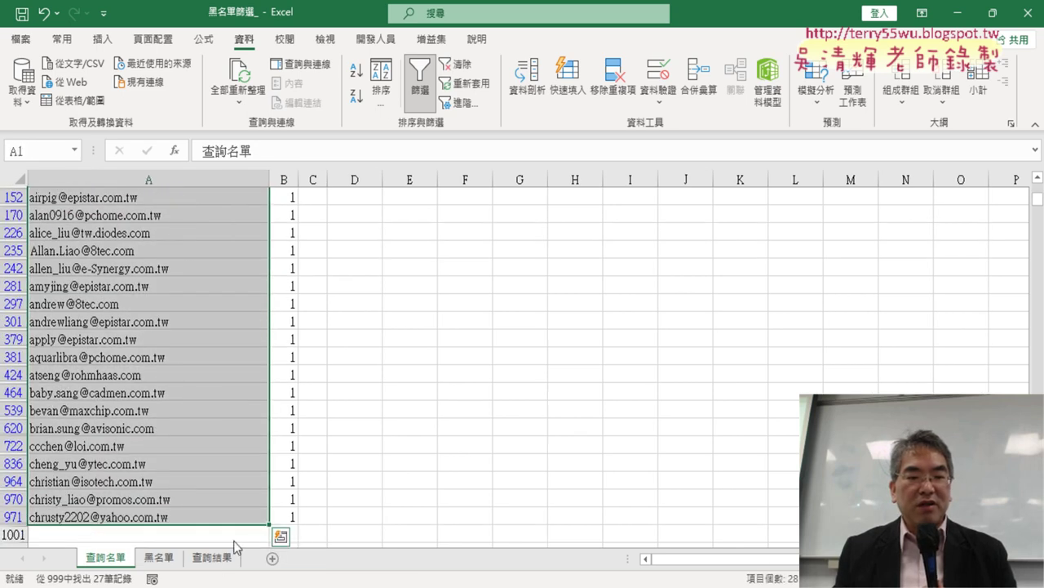
{"action": "left_click", "coordinate": [212, 557]}
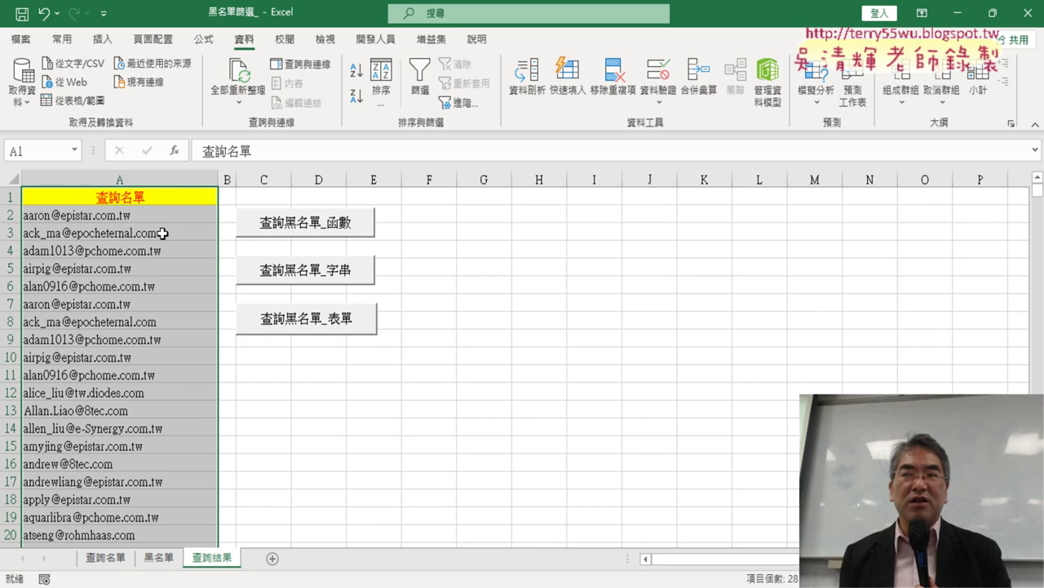
{"action": "left_click", "coordinate": [108, 558]}
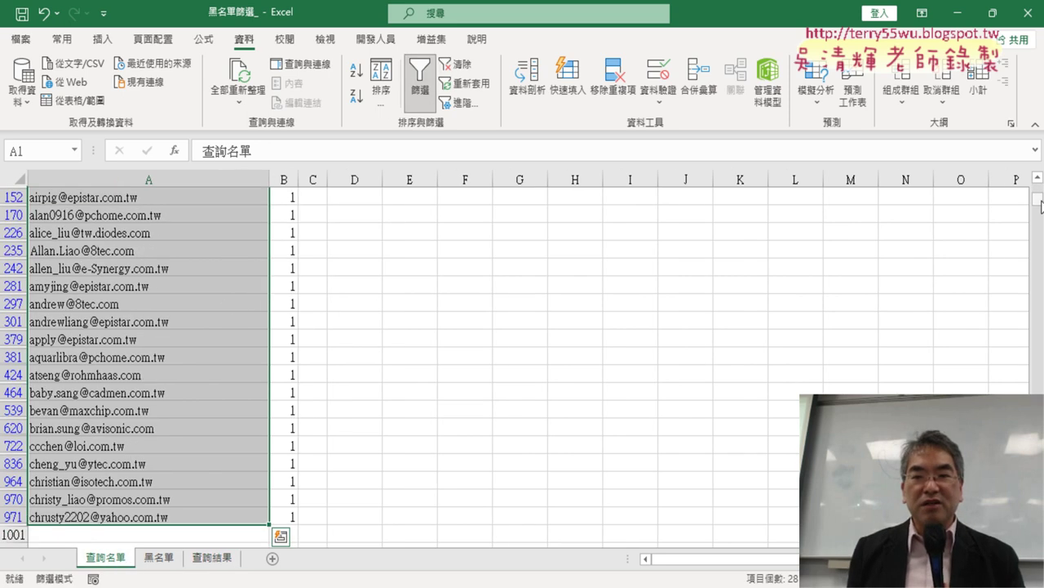
Inspect cell B2's =COUNTIF(黑名單,A2) formula on the filtered 查詢名單 sheet.
{"action": "scroll", "coordinate": [1041, 206], "scroll_direction": "up", "scroll_amount": 3}
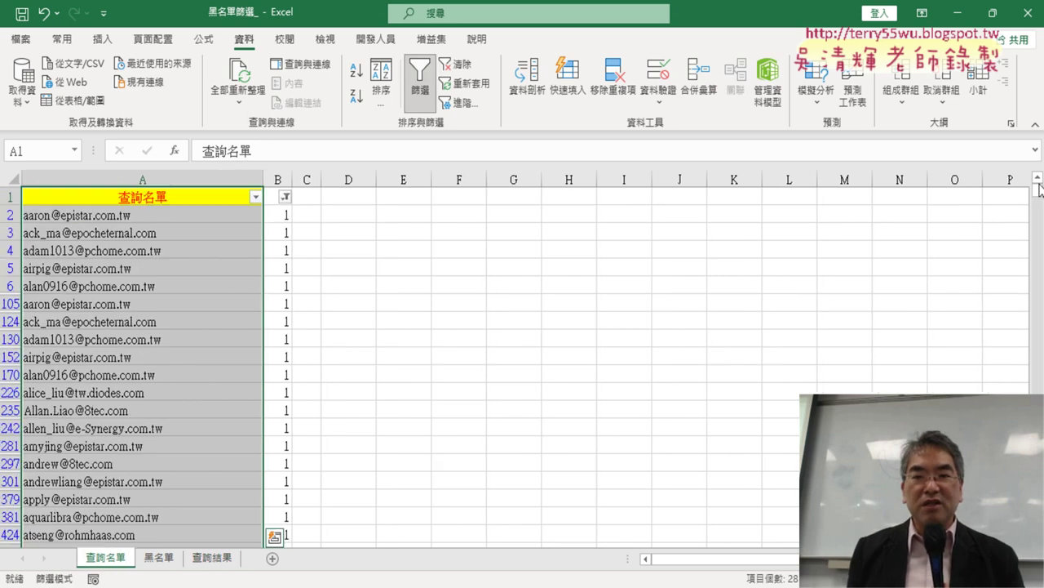
{"action": "left_click", "coordinate": [281, 217]}
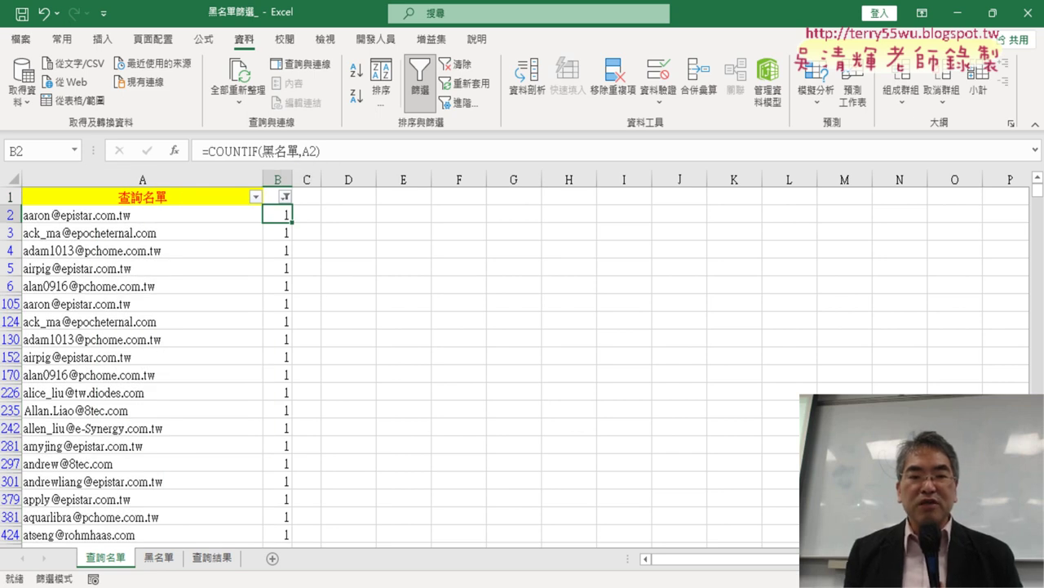
Open 黑名單篩選程式碼.docx from the Google Drive folder in the browser.
{"action": "left_click", "coordinate": [514, 531]}
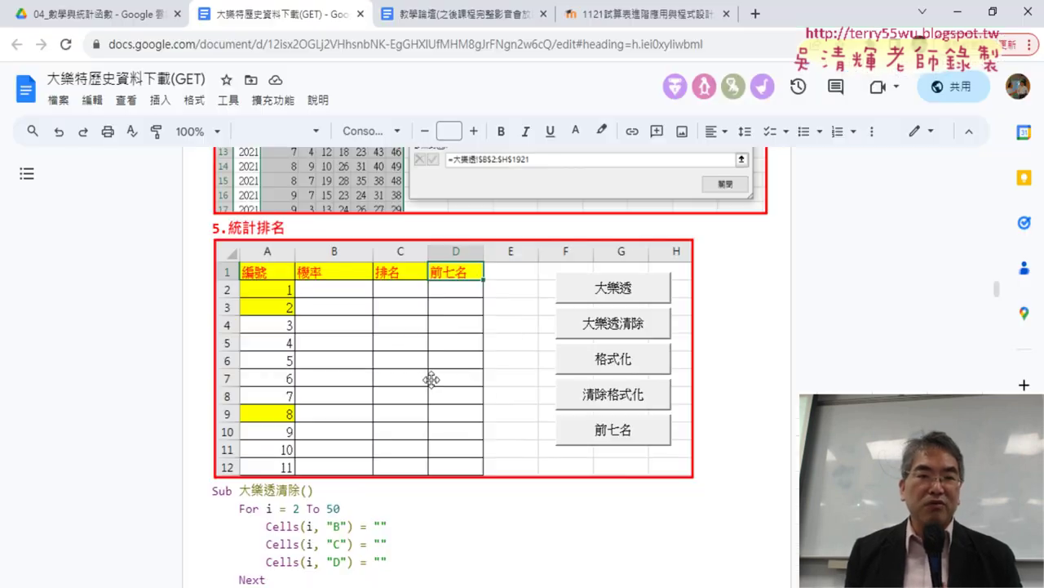
{"action": "left_click", "coordinate": [130, 16]}
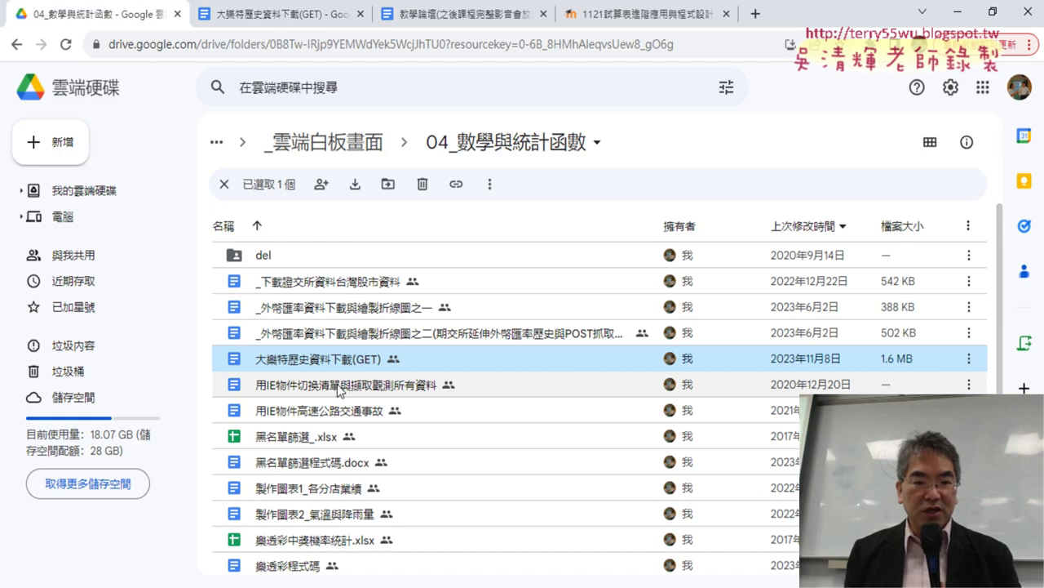
{"action": "left_click", "coordinate": [318, 470]}
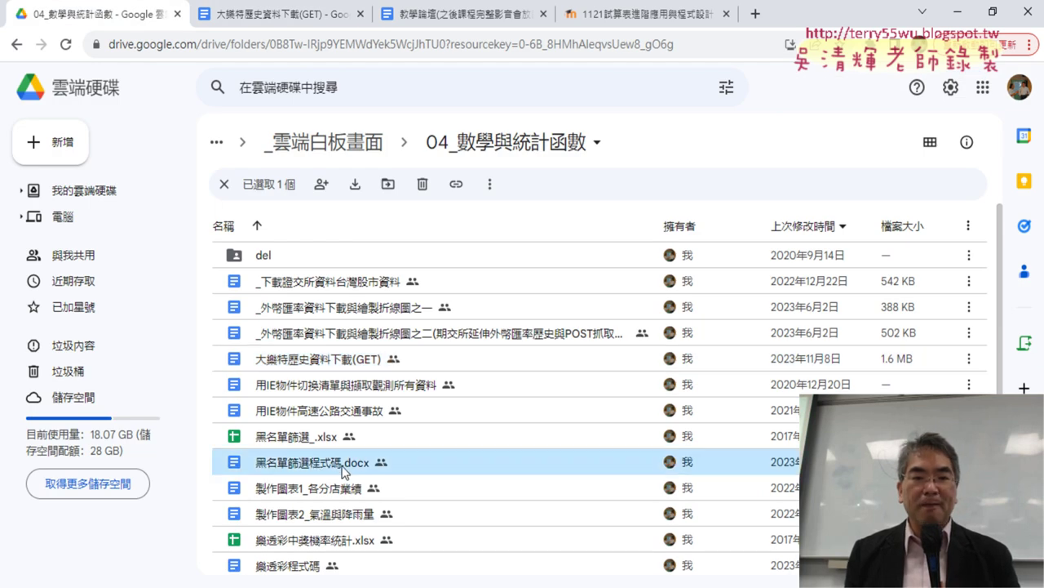
{"action": "double_click", "coordinate": [343, 472]}
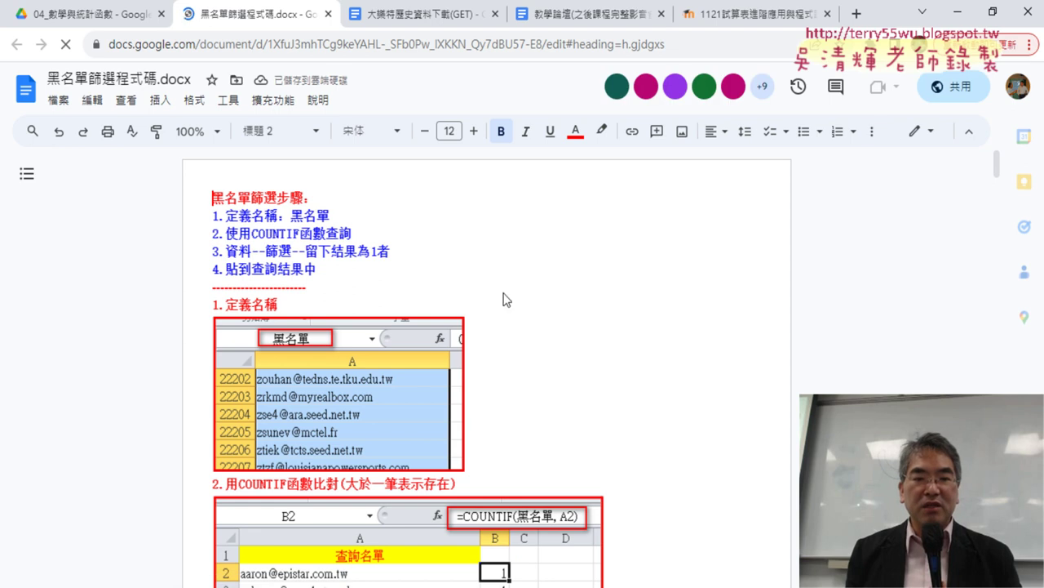
Scroll to the macro section, highlight 巨集 in its heading, and minimize the browser.
{"action": "scroll", "coordinate": [553, 414], "scroll_direction": "down", "scroll_amount": 4}
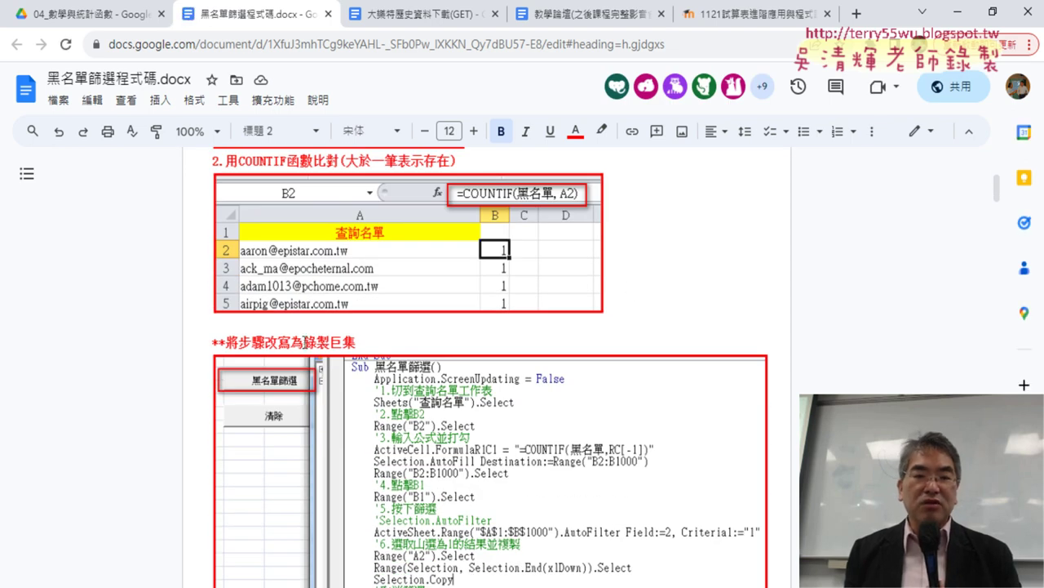
{"action": "left_click_drag", "start_coordinate": [357, 343], "coordinate": [305, 342]}
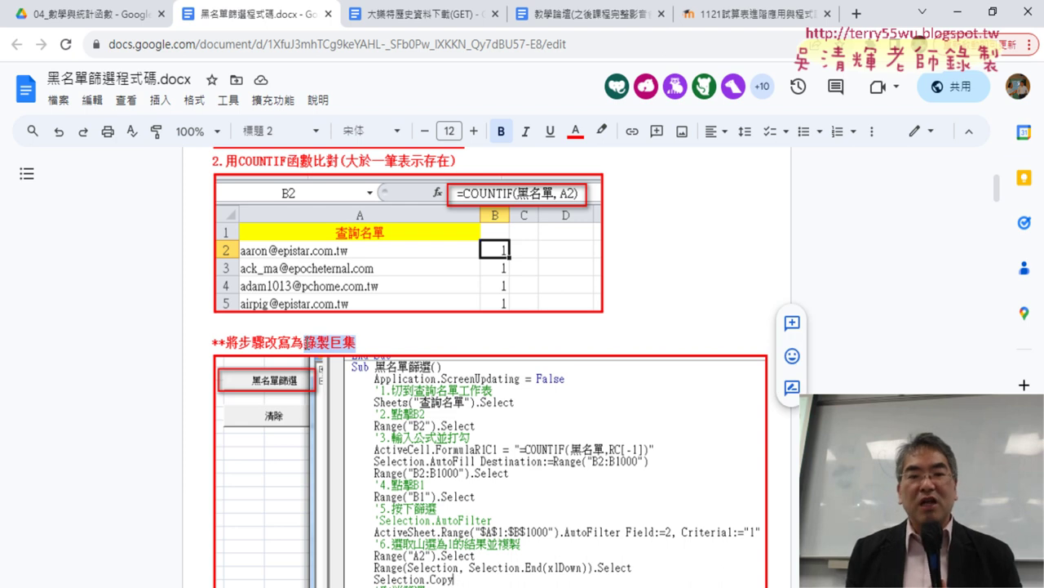
{"action": "left_click", "coordinate": [963, 10]}
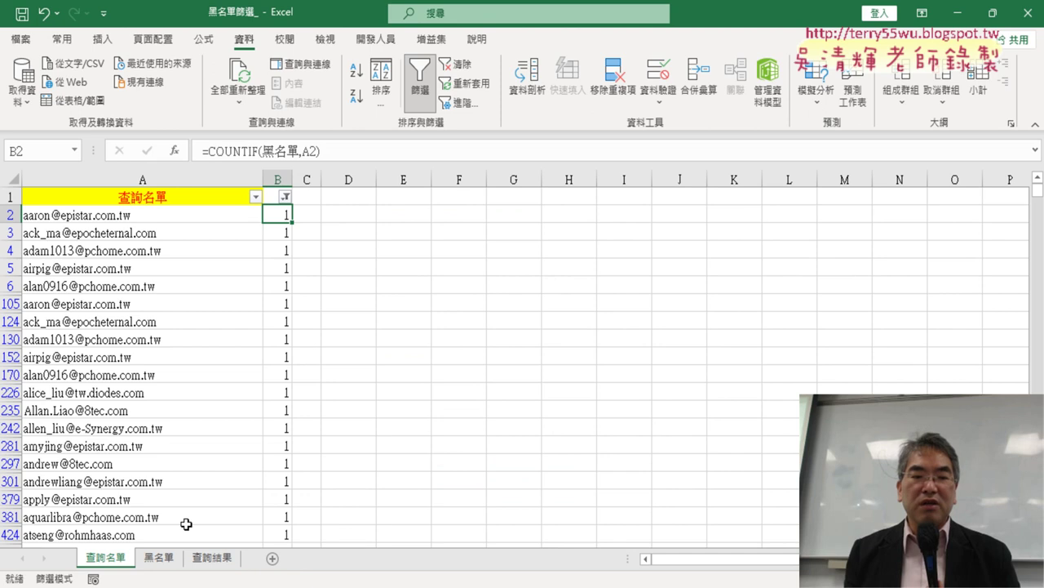
Switch to the 查詢結果 sheet to show the pasted emails in column A.
{"action": "left_click", "coordinate": [220, 557]}
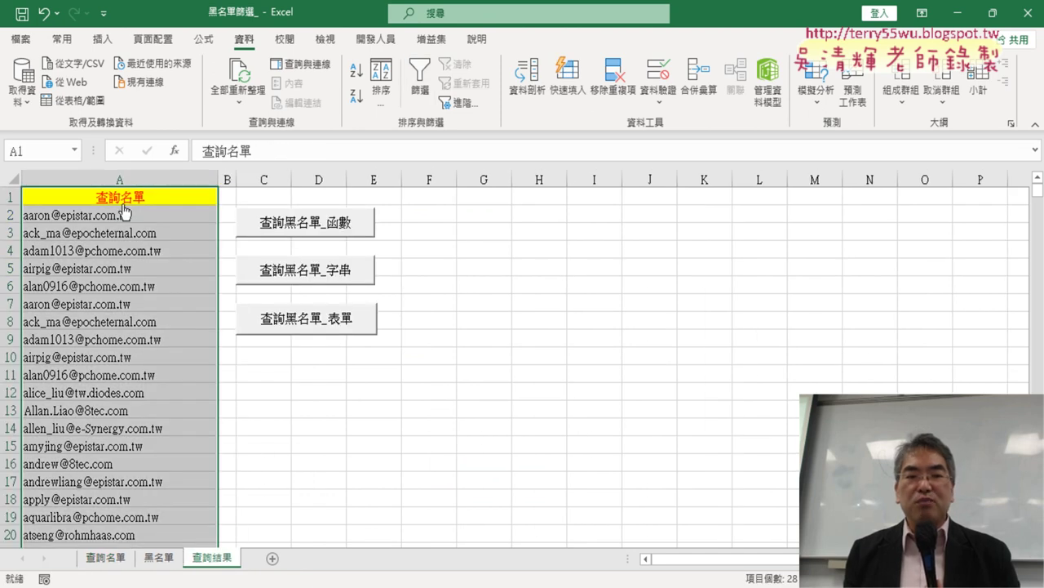